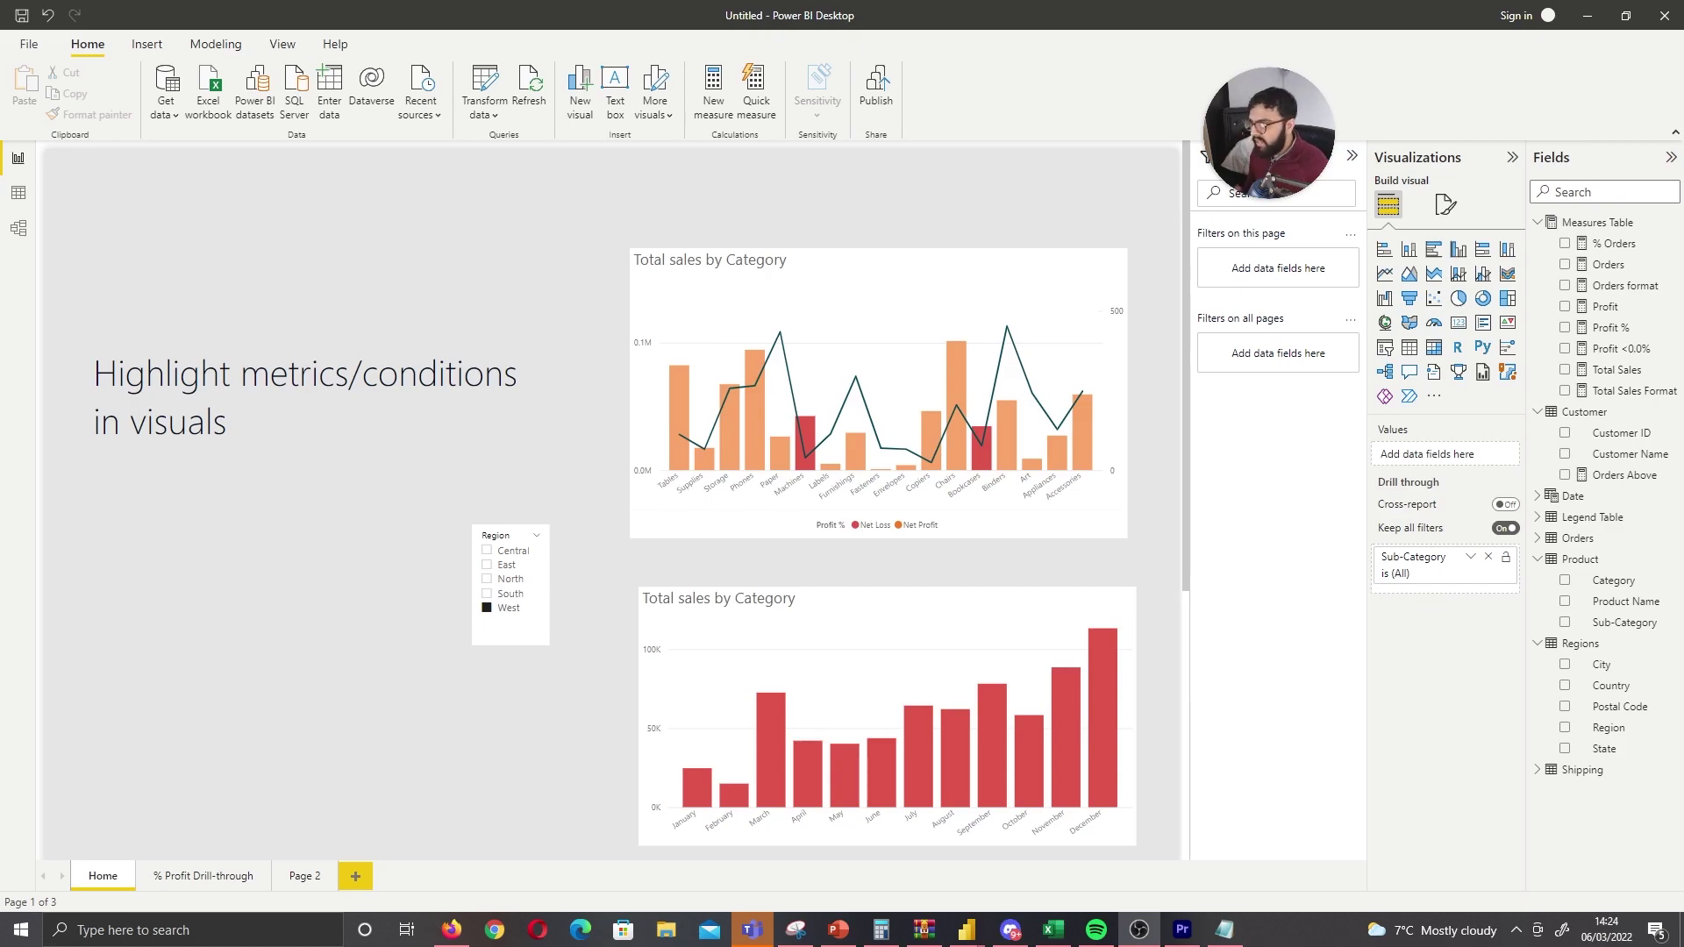
Clear West from the Region slicer so the Home charts show all regions, then inspect the bars
left_click(506, 607)
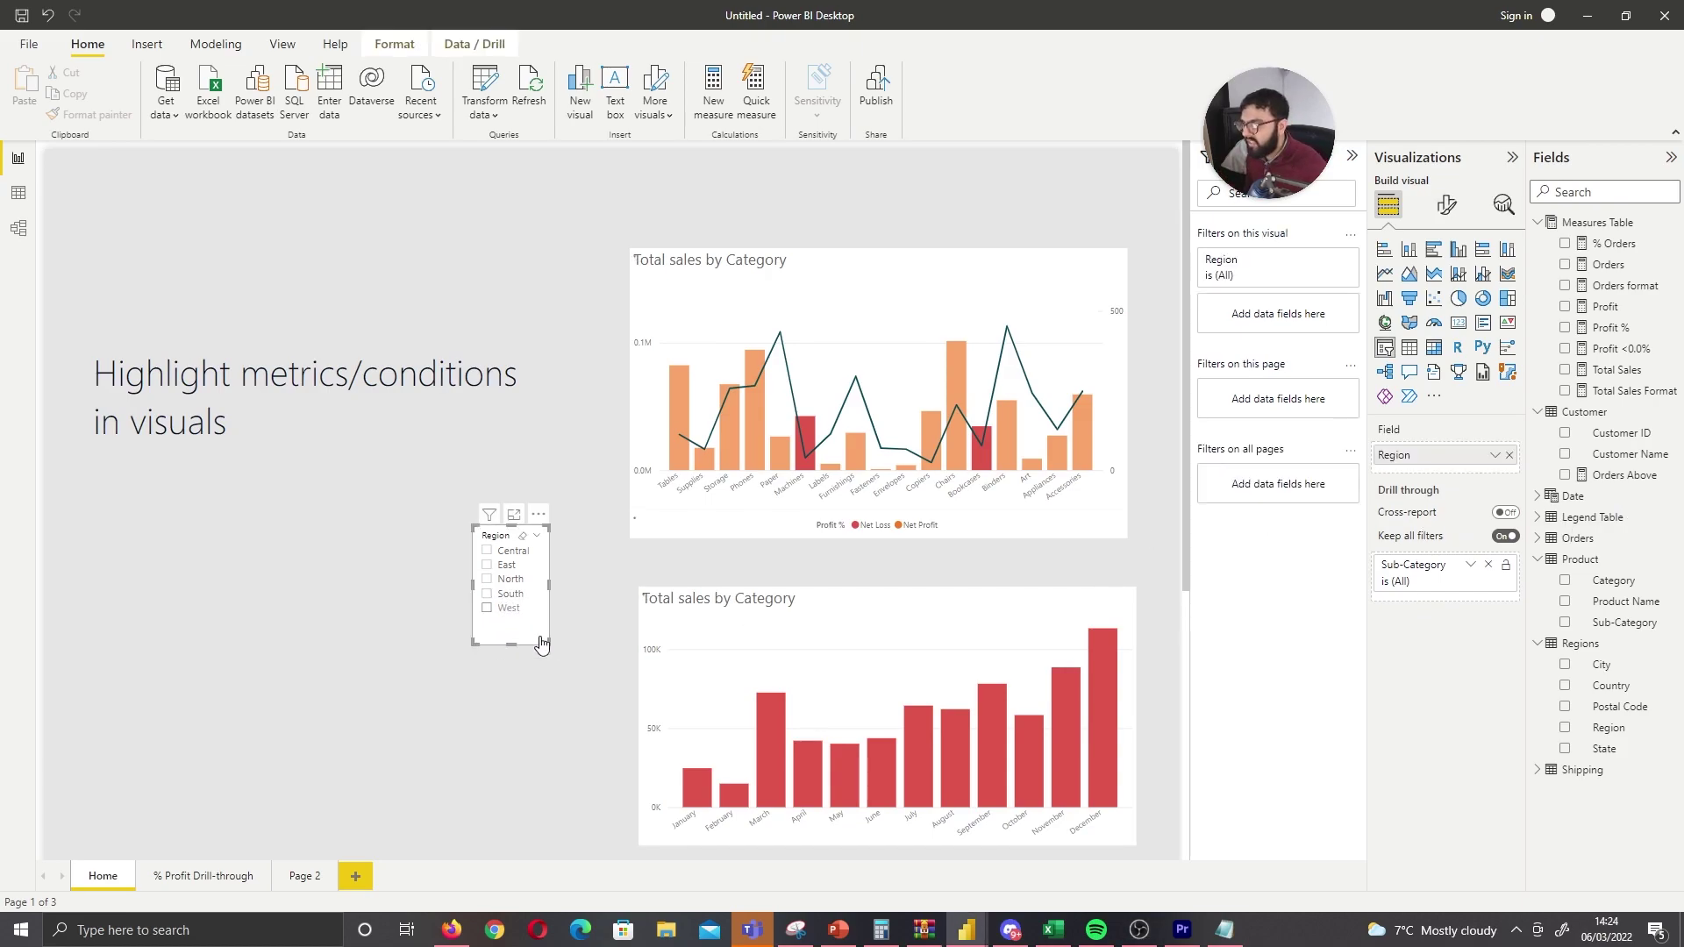
scroll(558, 661, "down", 2)
left_click(557, 665)
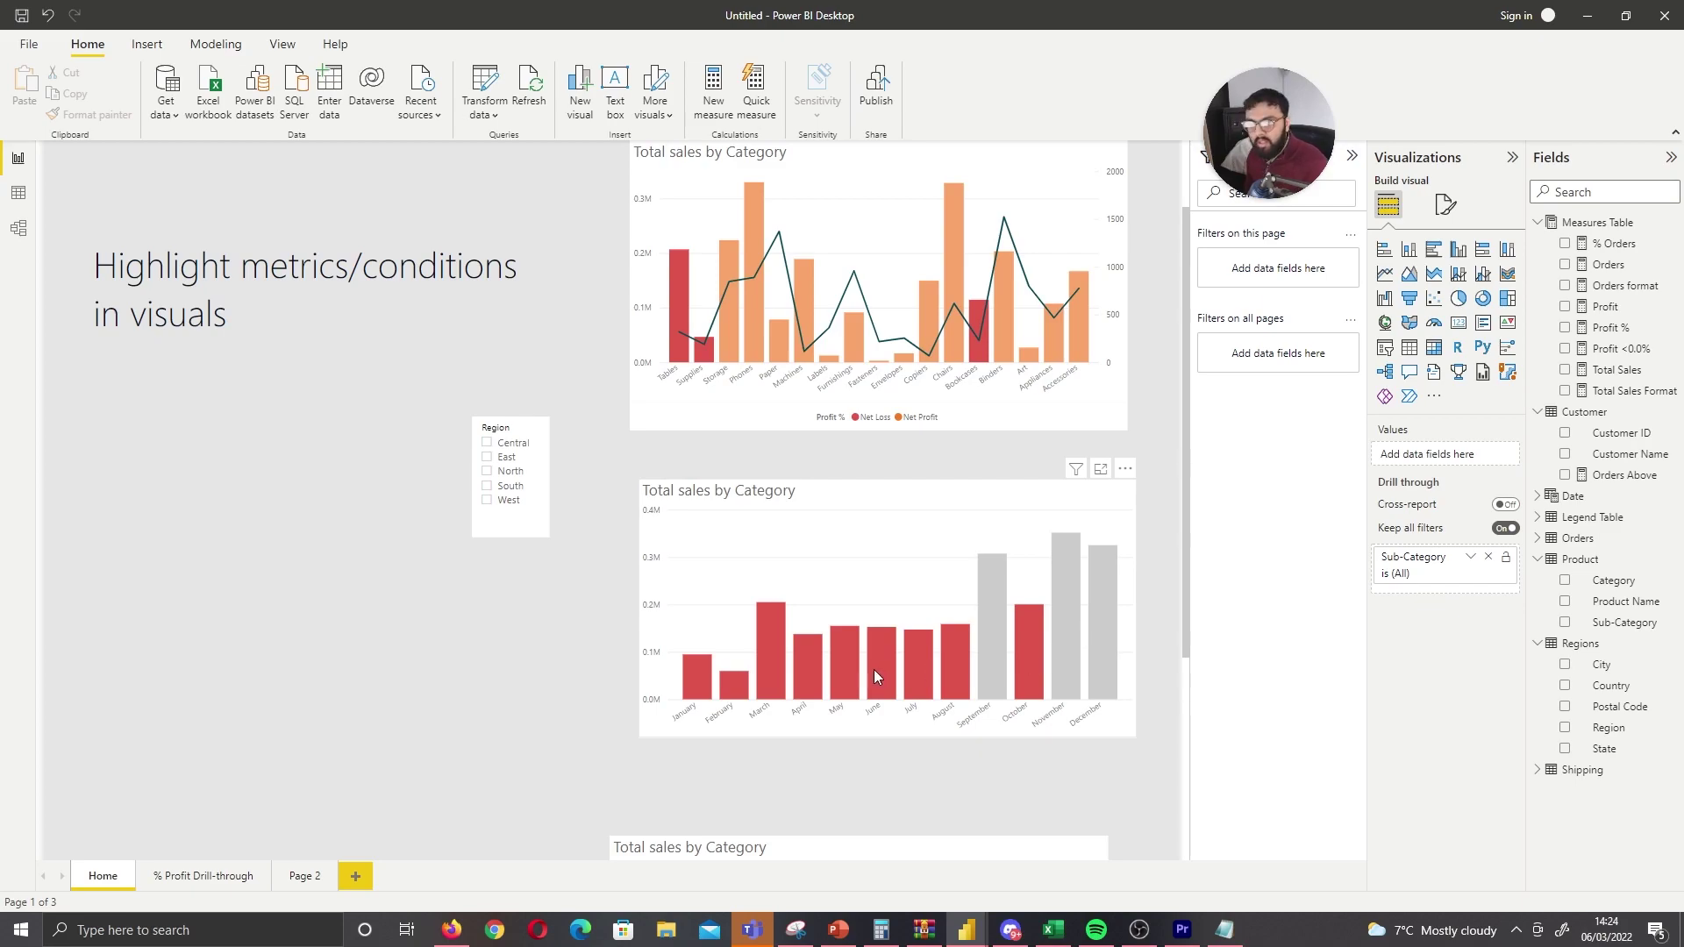
mouse_move(874, 670)
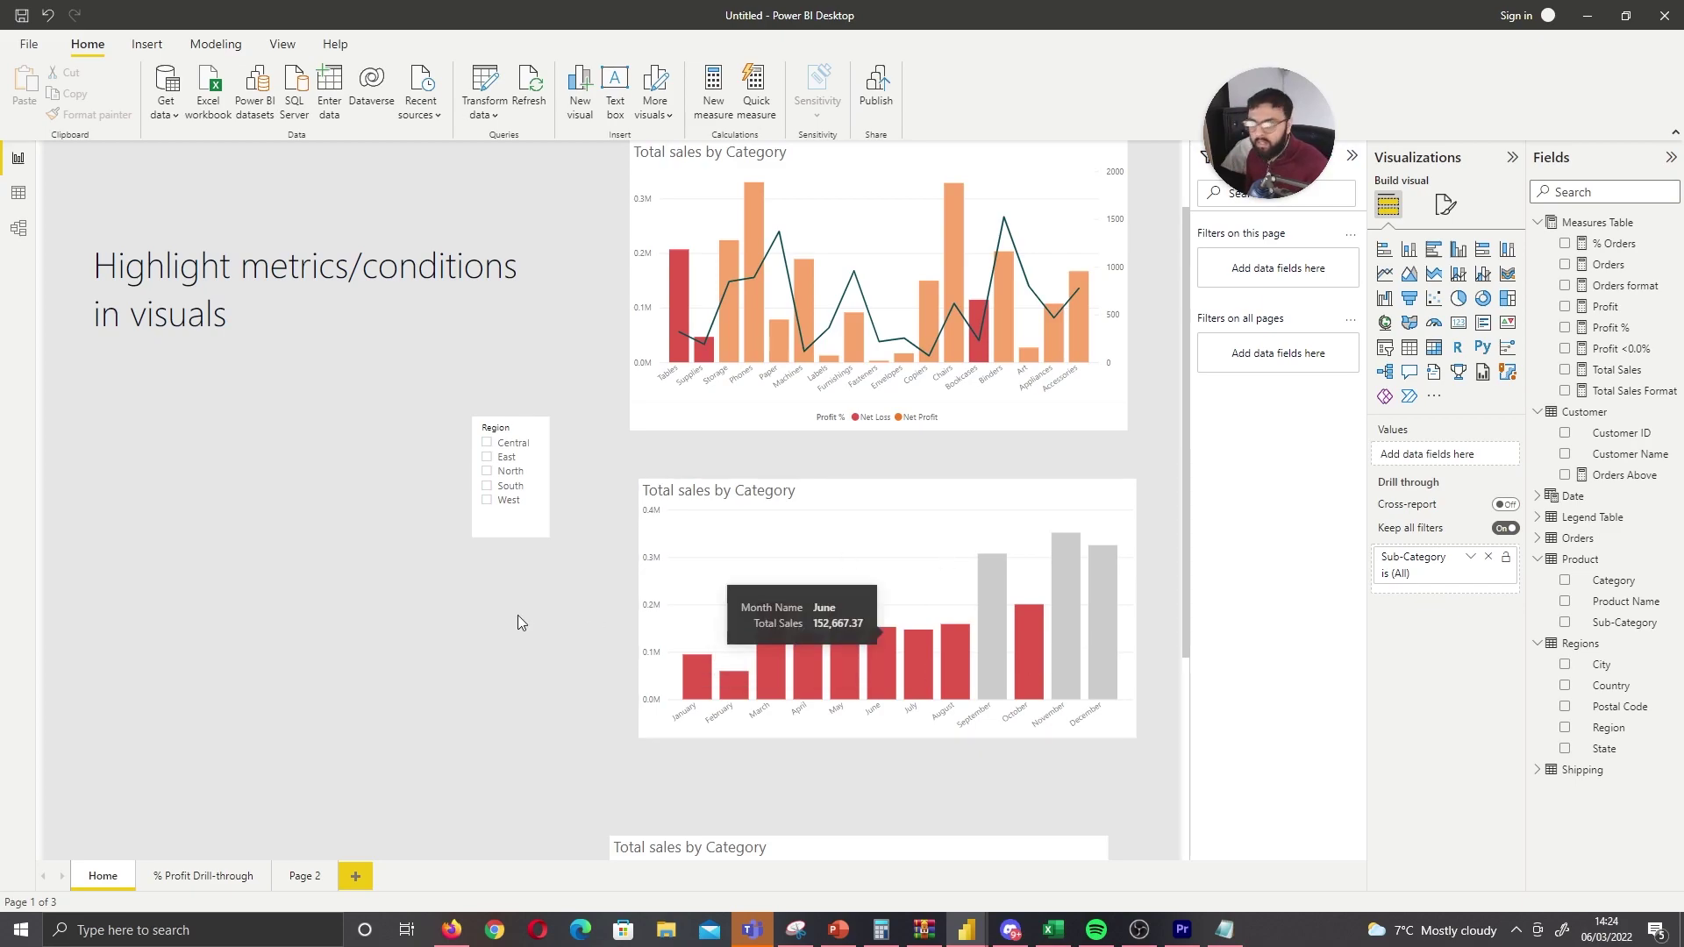
scroll(746, 664, "up", 2)
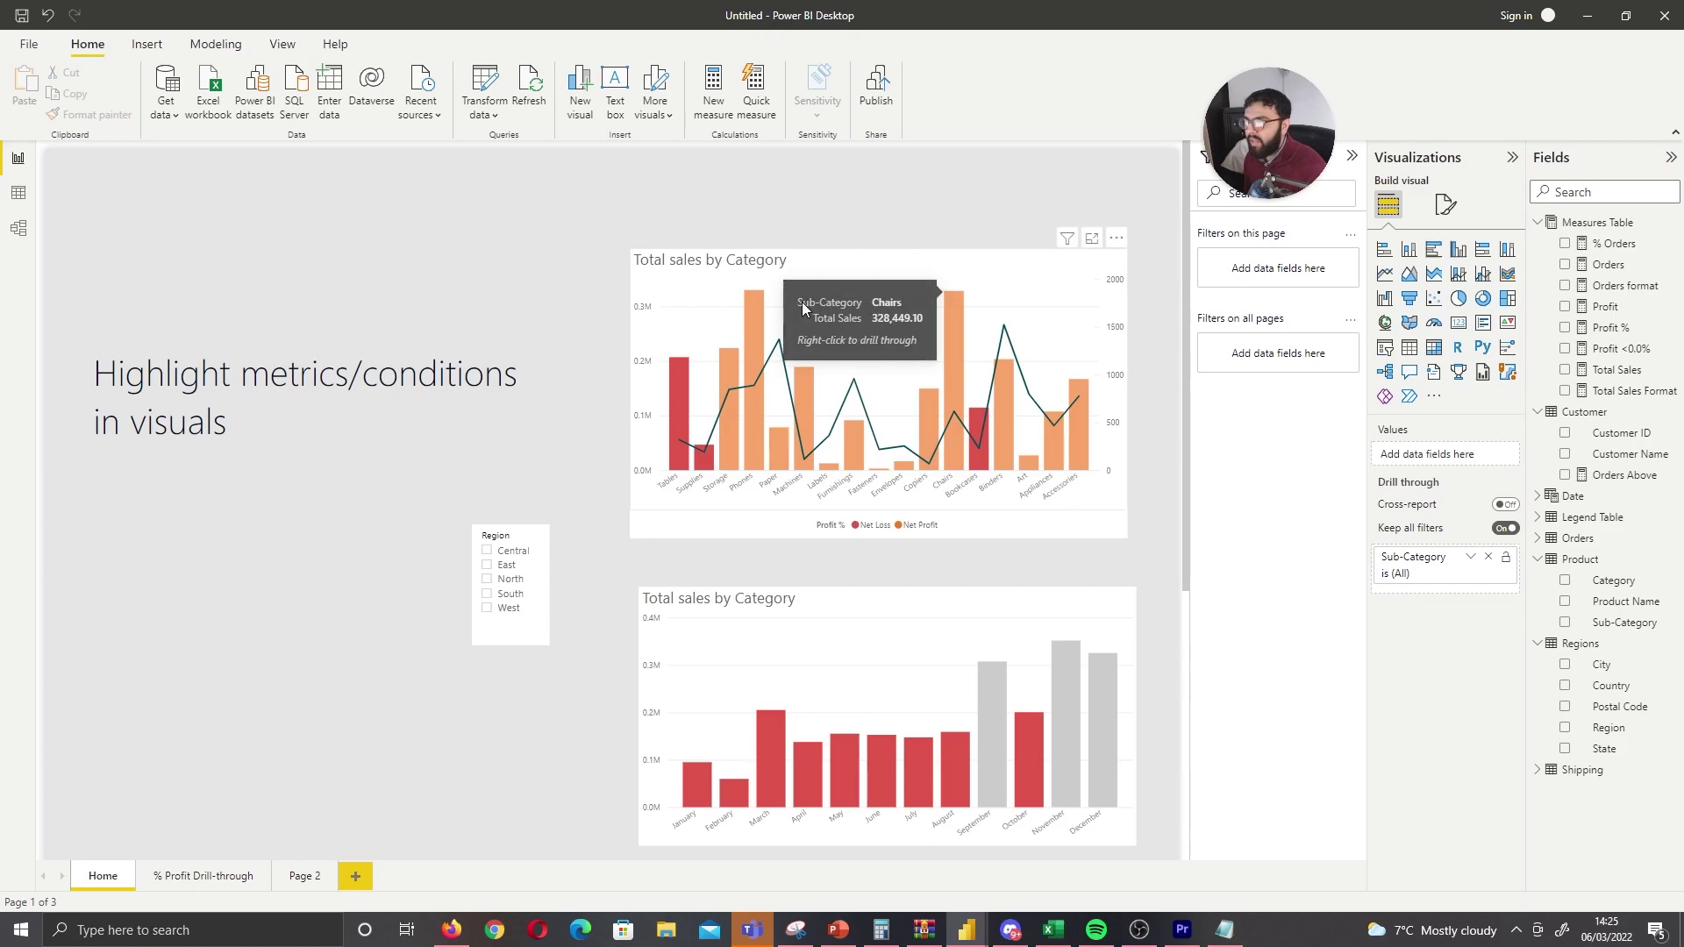
left_click(511, 609)
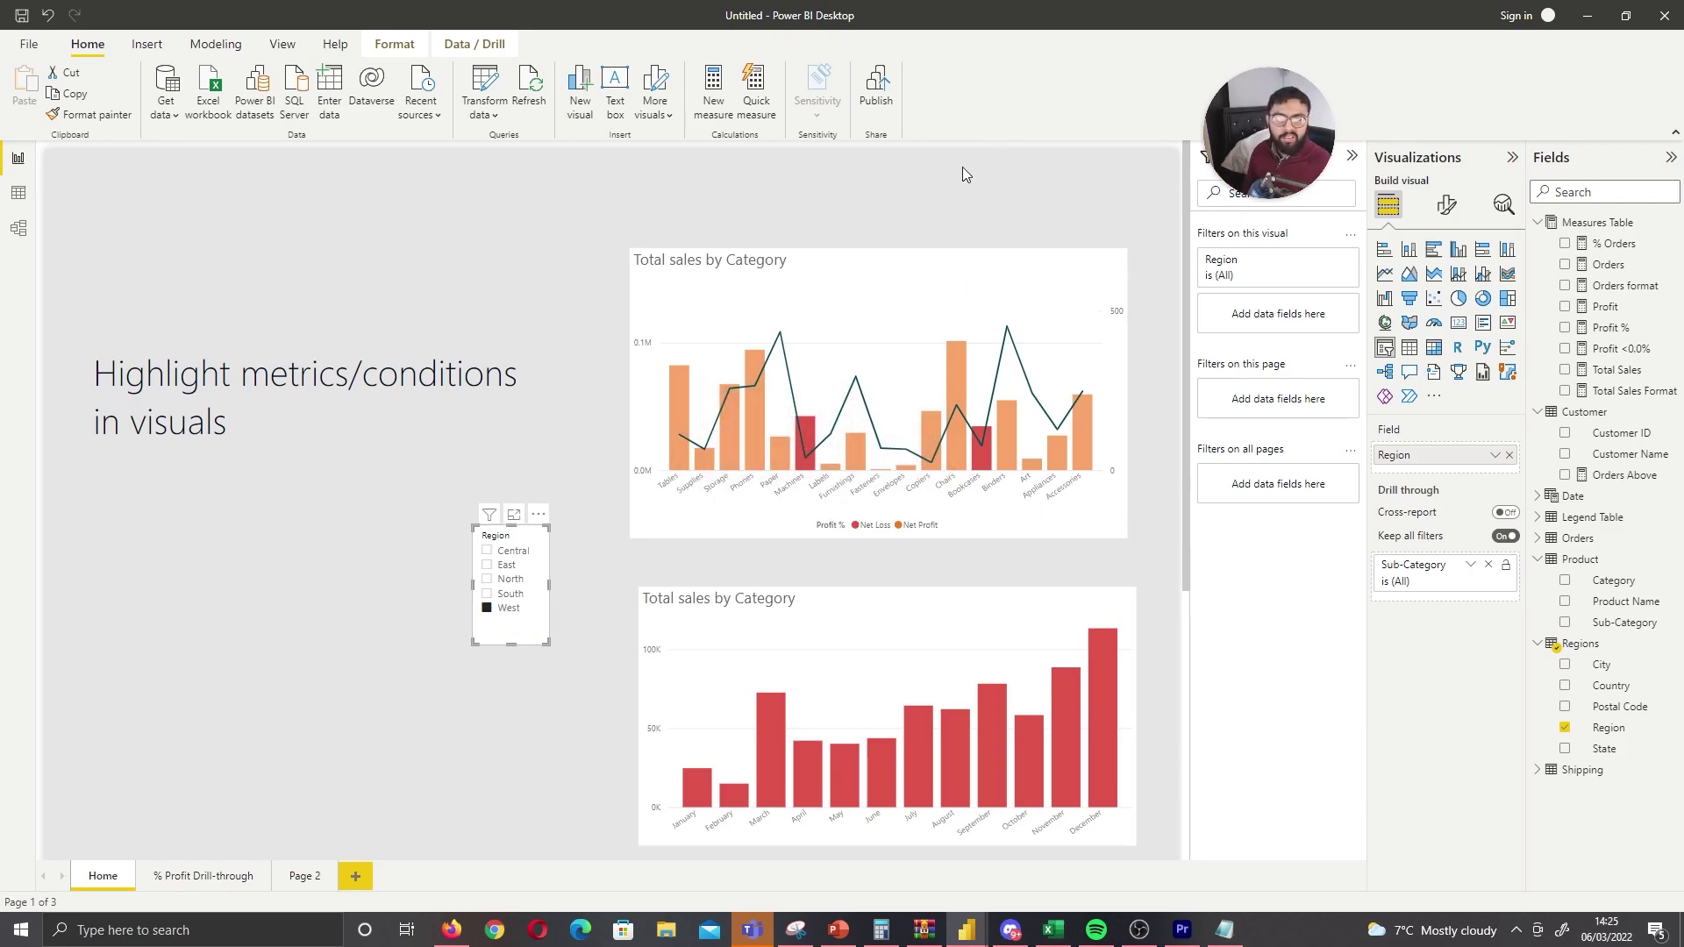
right_click(803, 432)
mouse_move(860, 527)
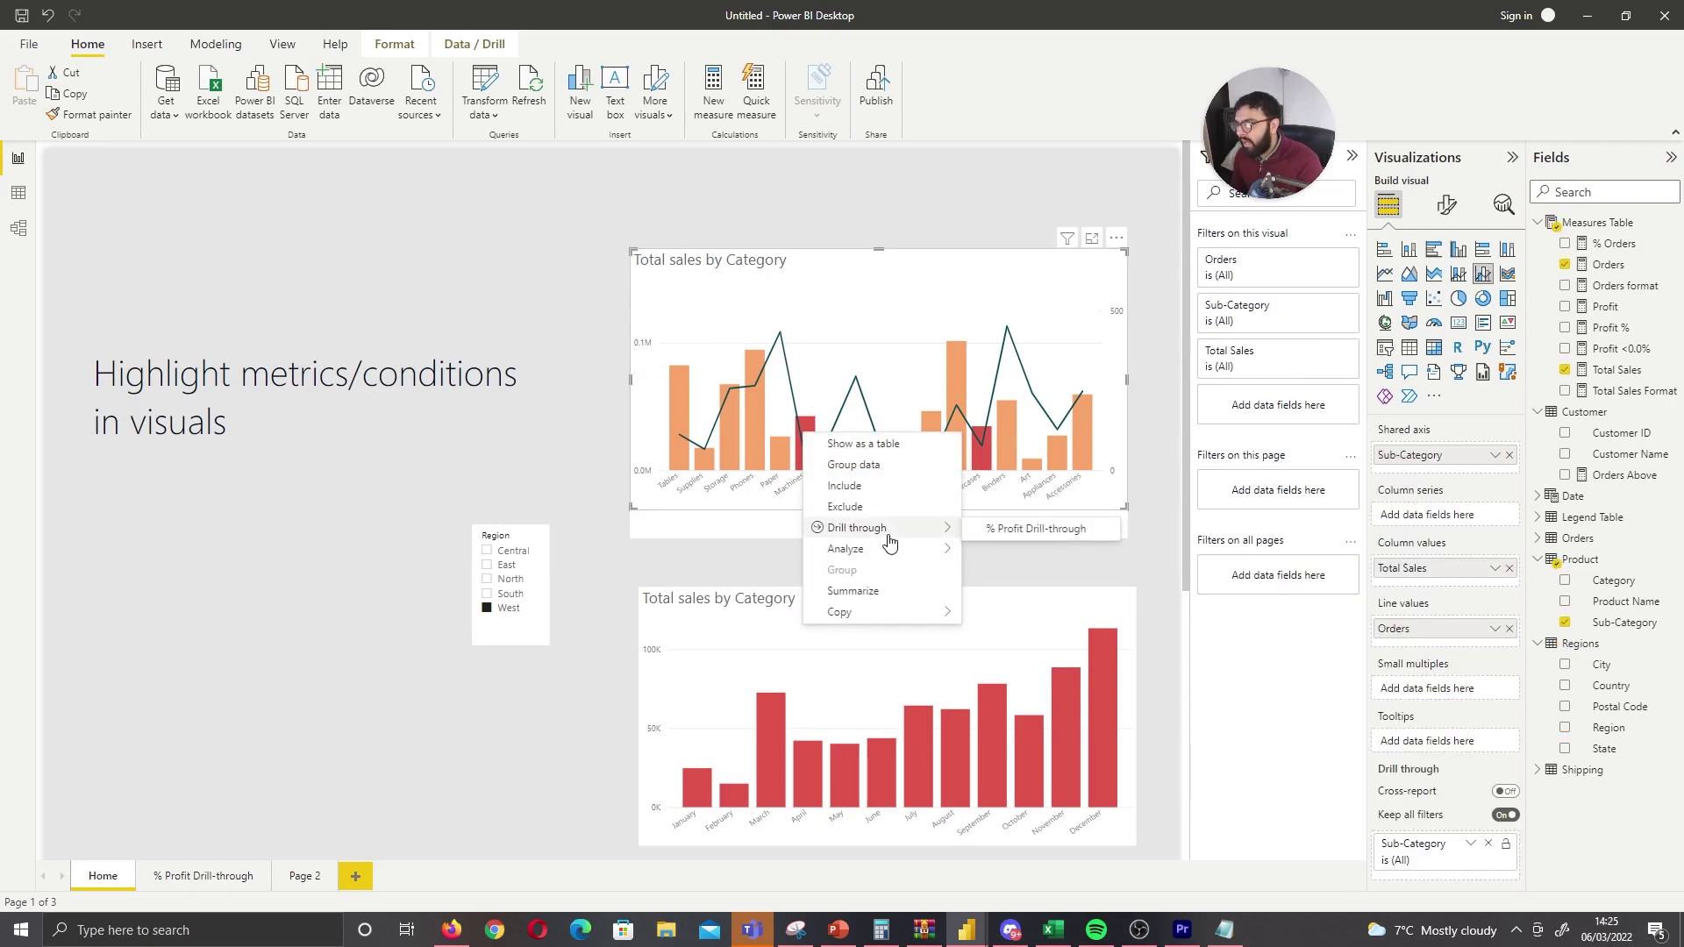
left_click(1014, 529)
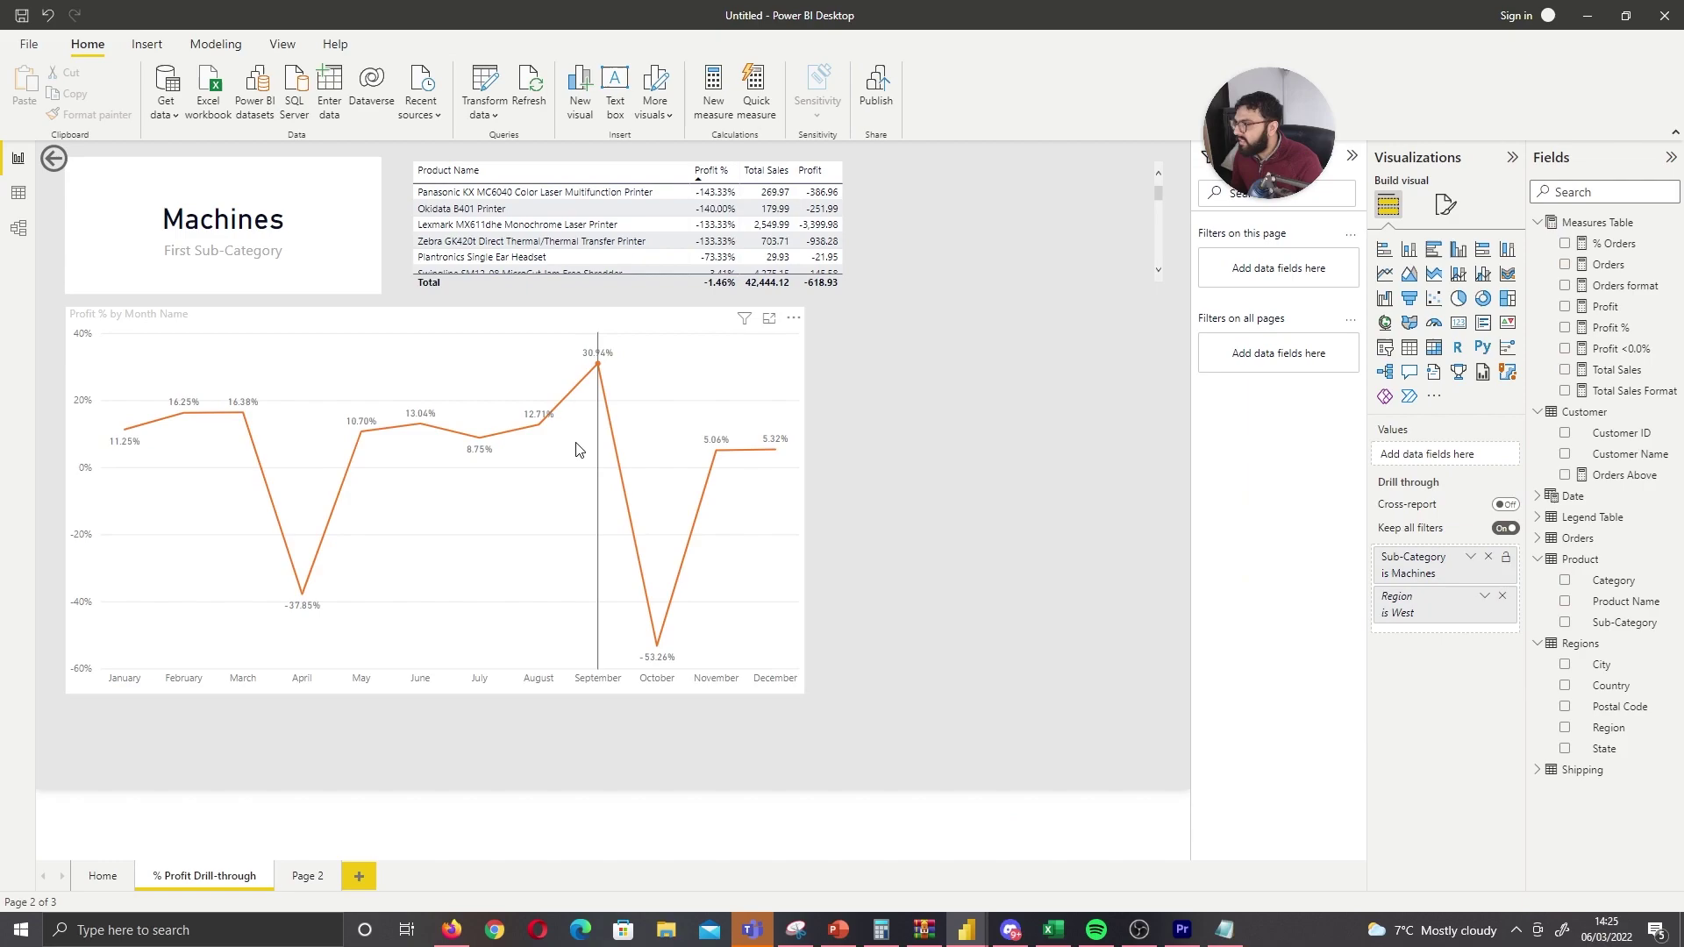
left_click(302, 594)
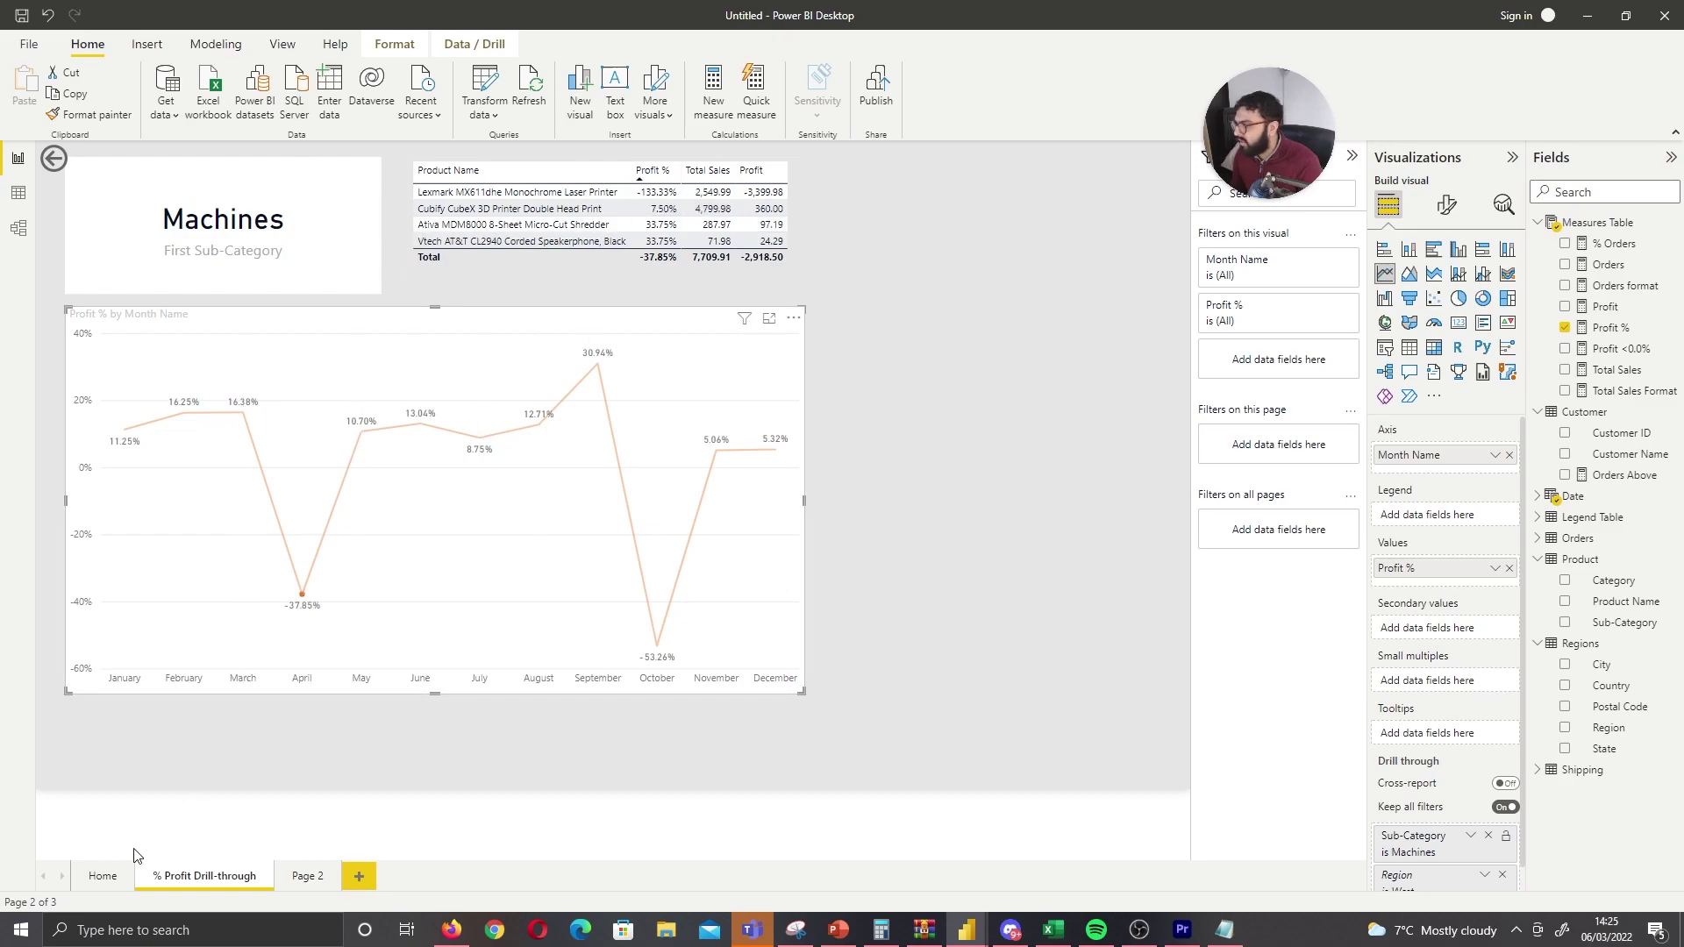
left_click(124, 874)
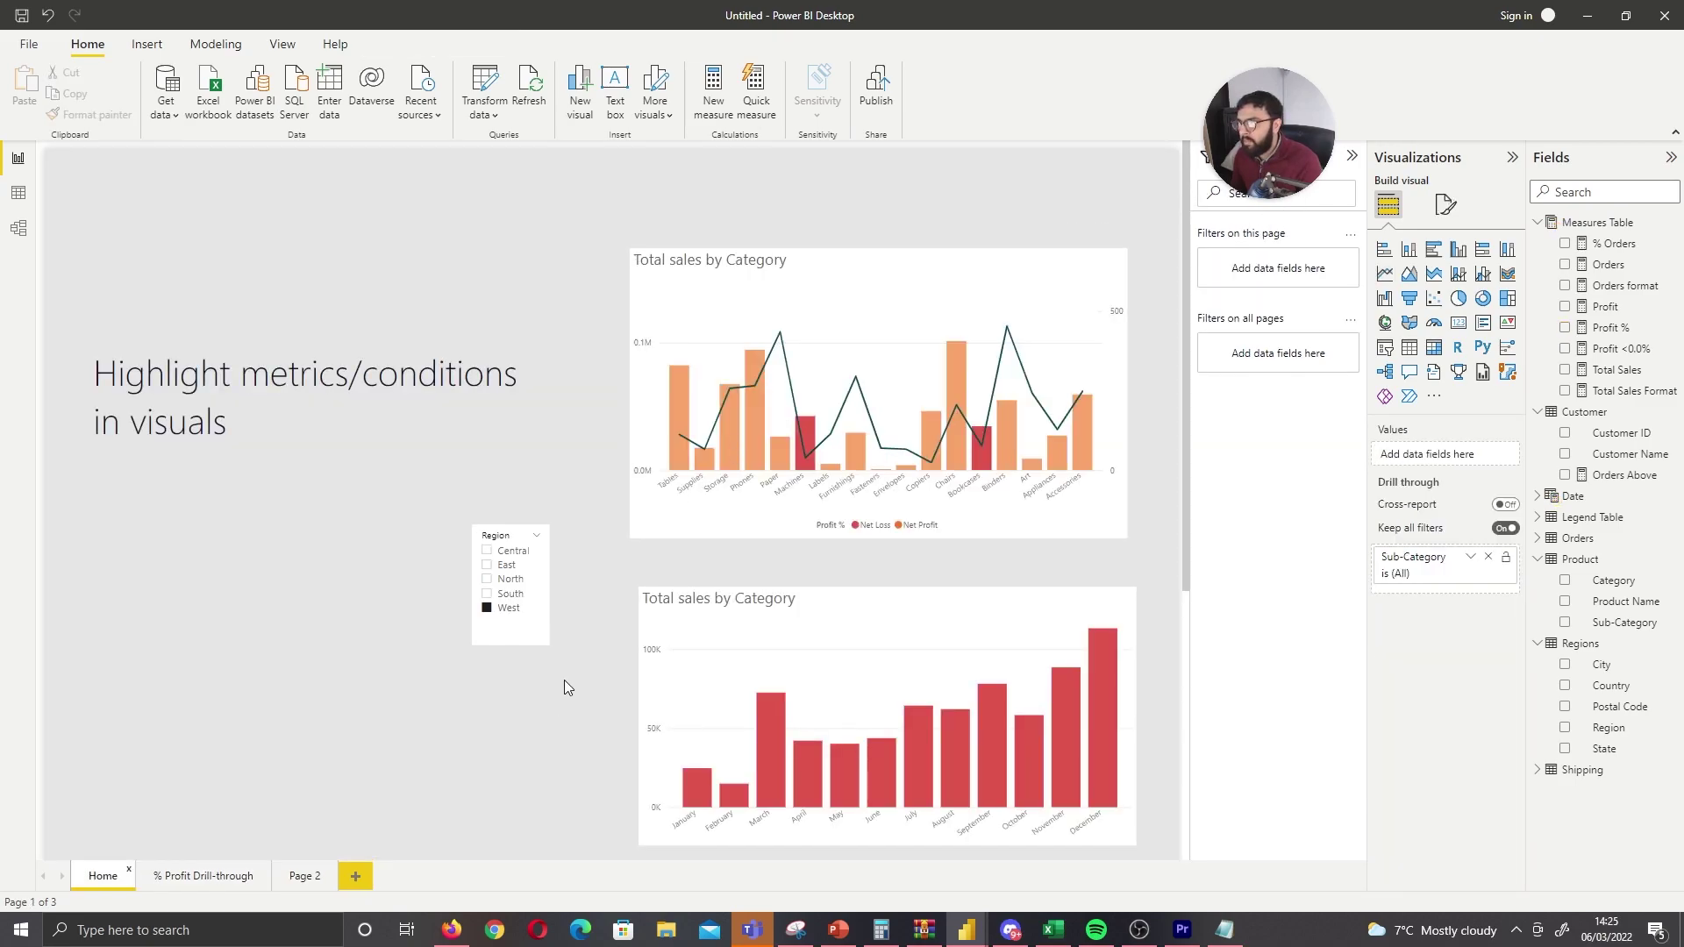
left_click(504, 608)
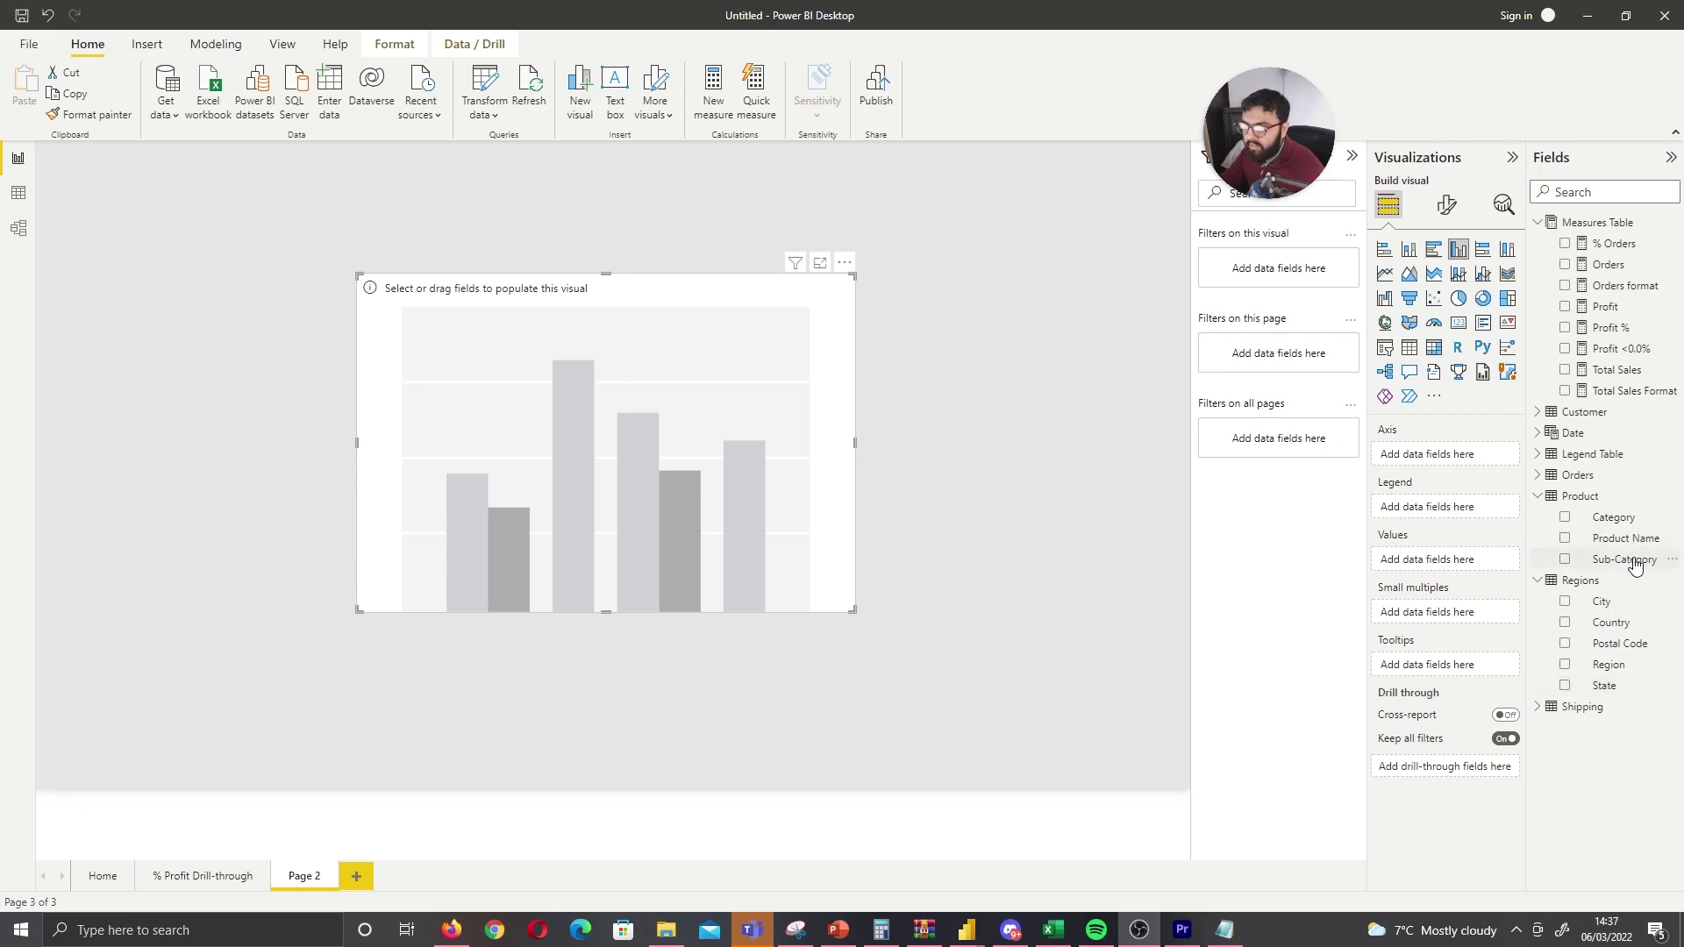
Plot Total Sales by Sub-Category on the Page 2 column chart and nudge it slightly right
left_click_drag(1625, 564, 1430, 455)
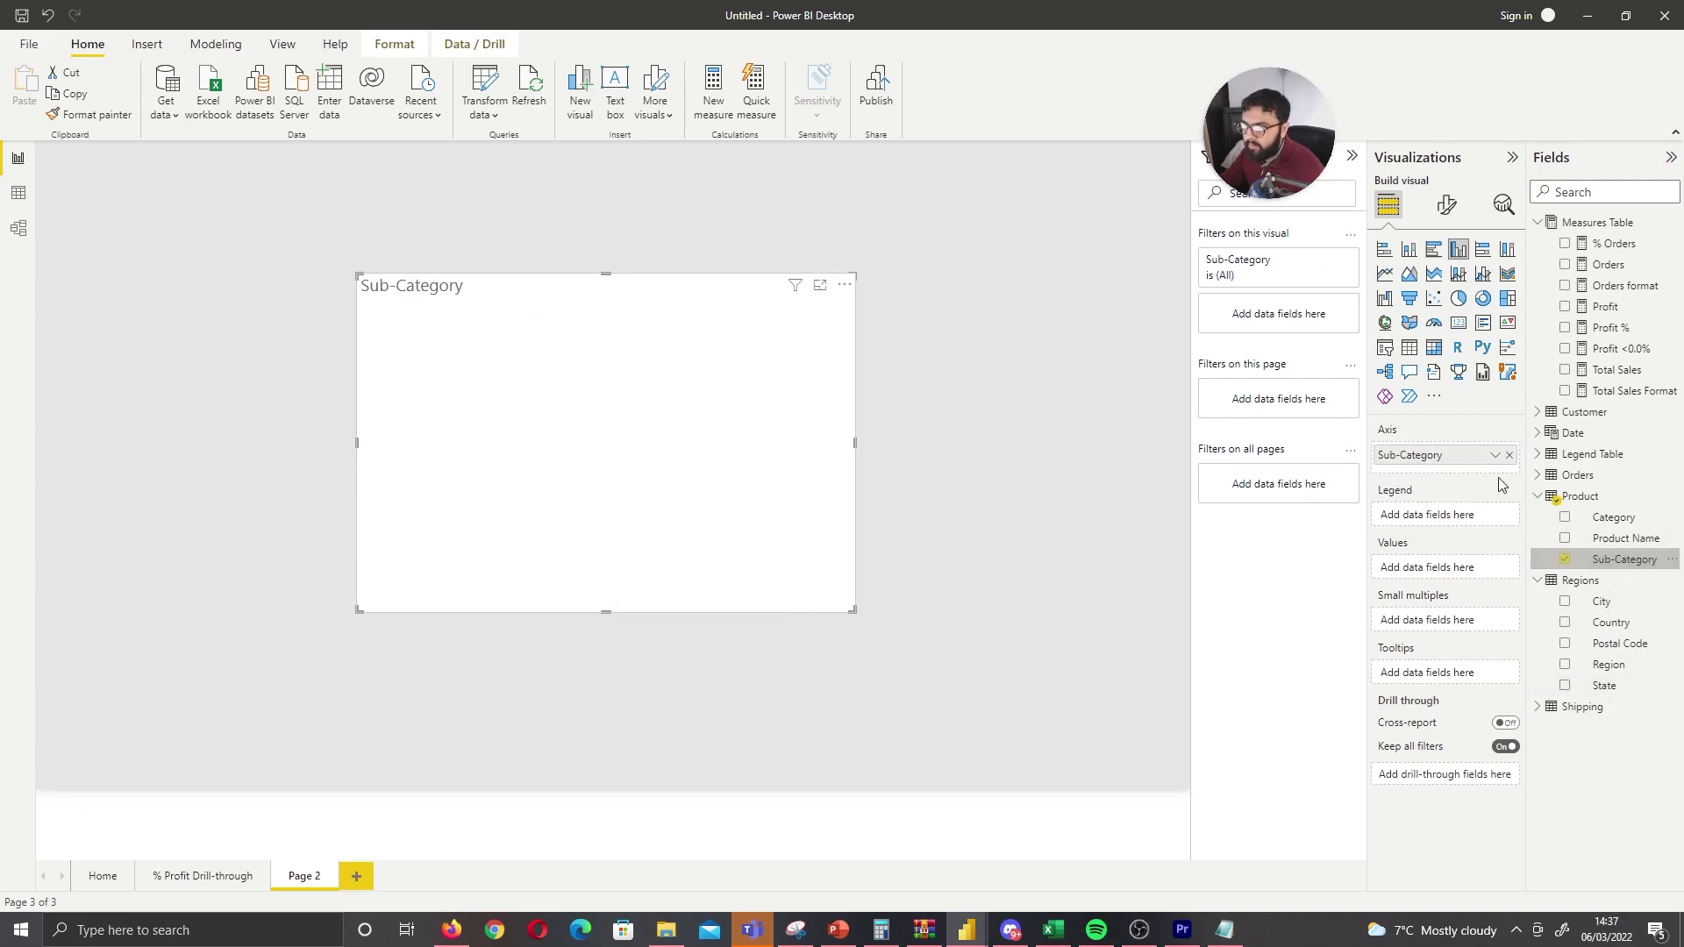
left_click(1567, 371)
left_click_drag(821, 519, 873, 514)
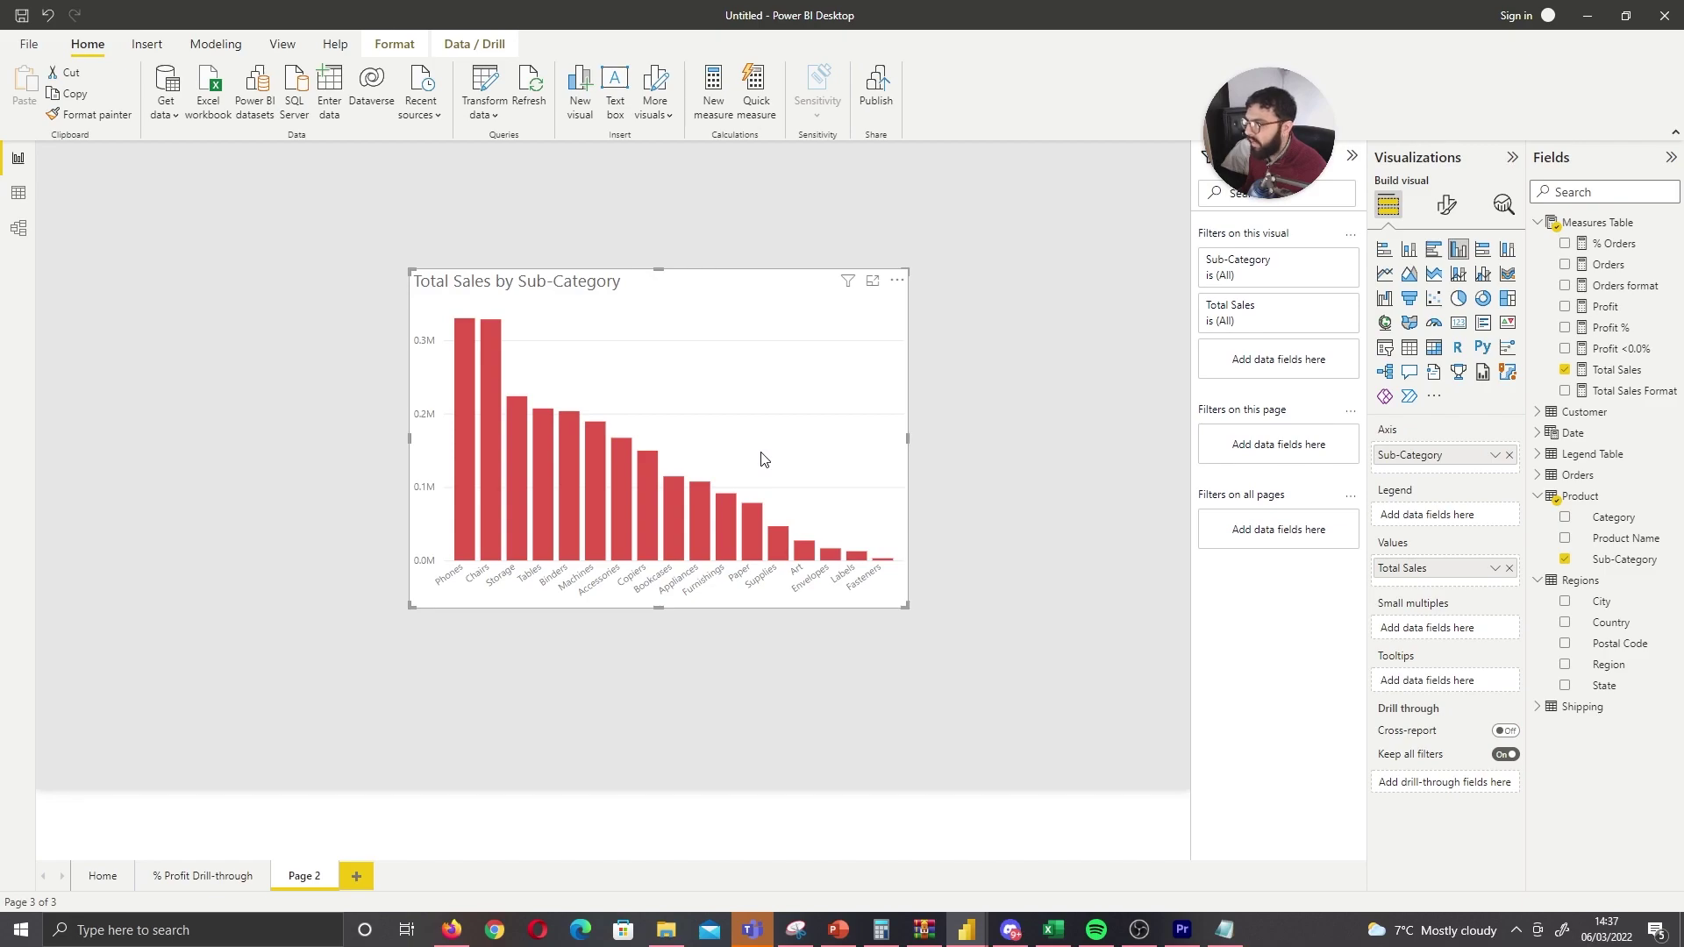
Colour the chart's columns red #E0564D and check its hex code in the custom colour picker
left_click(1446, 205)
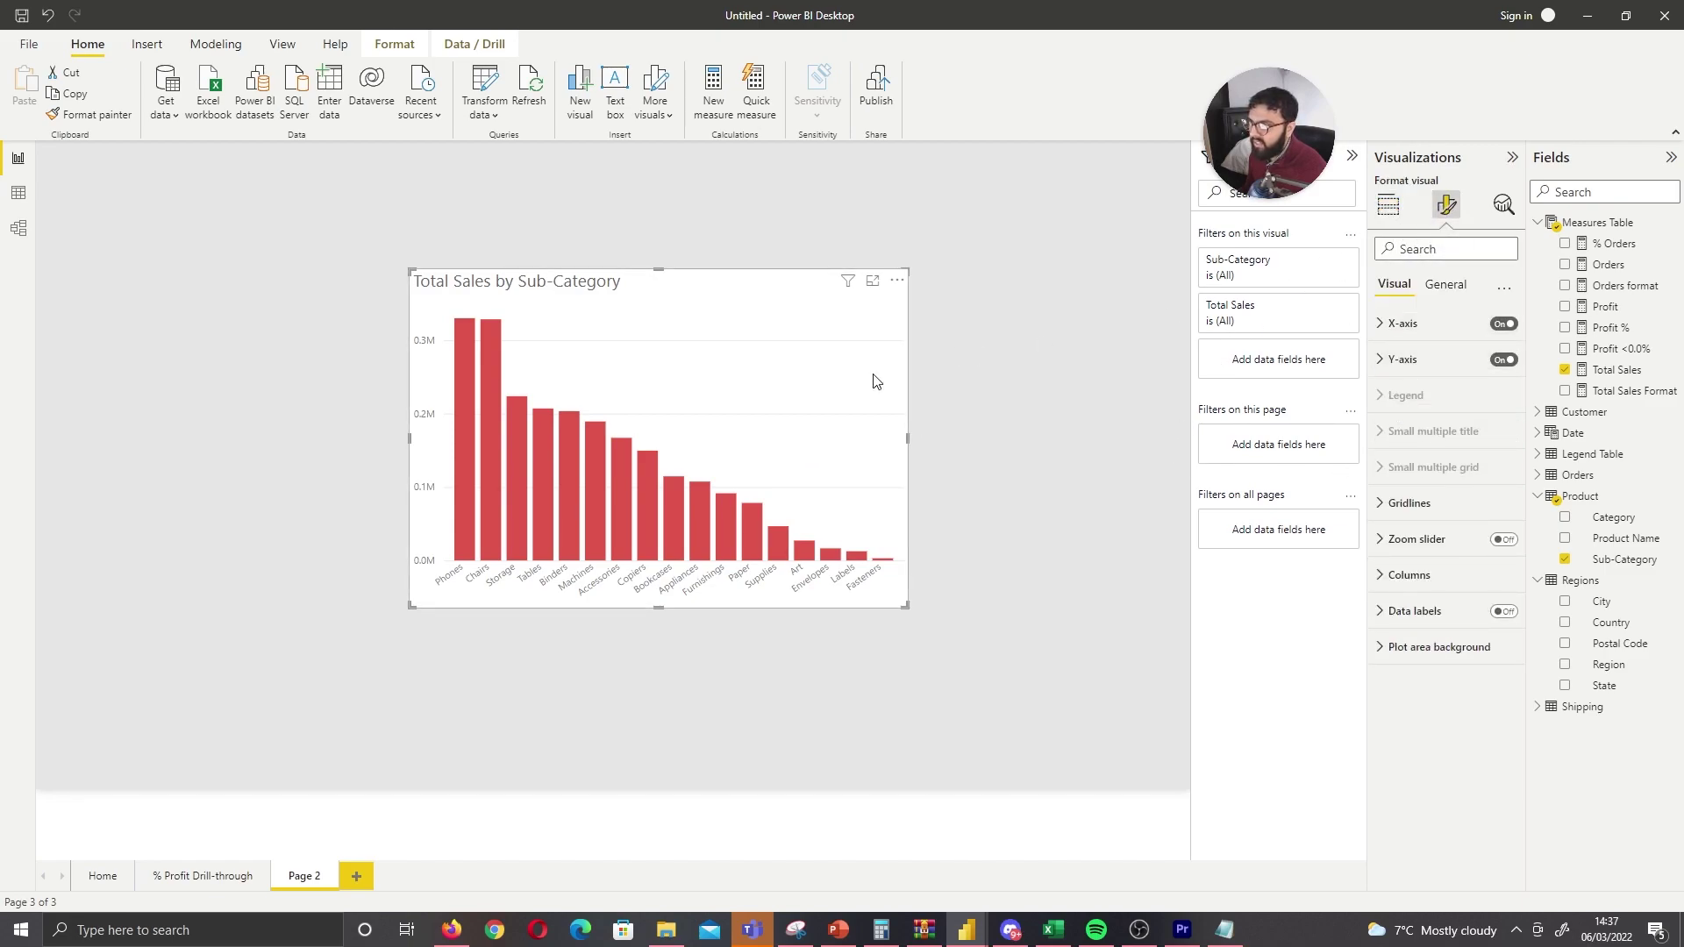
left_click(1409, 576)
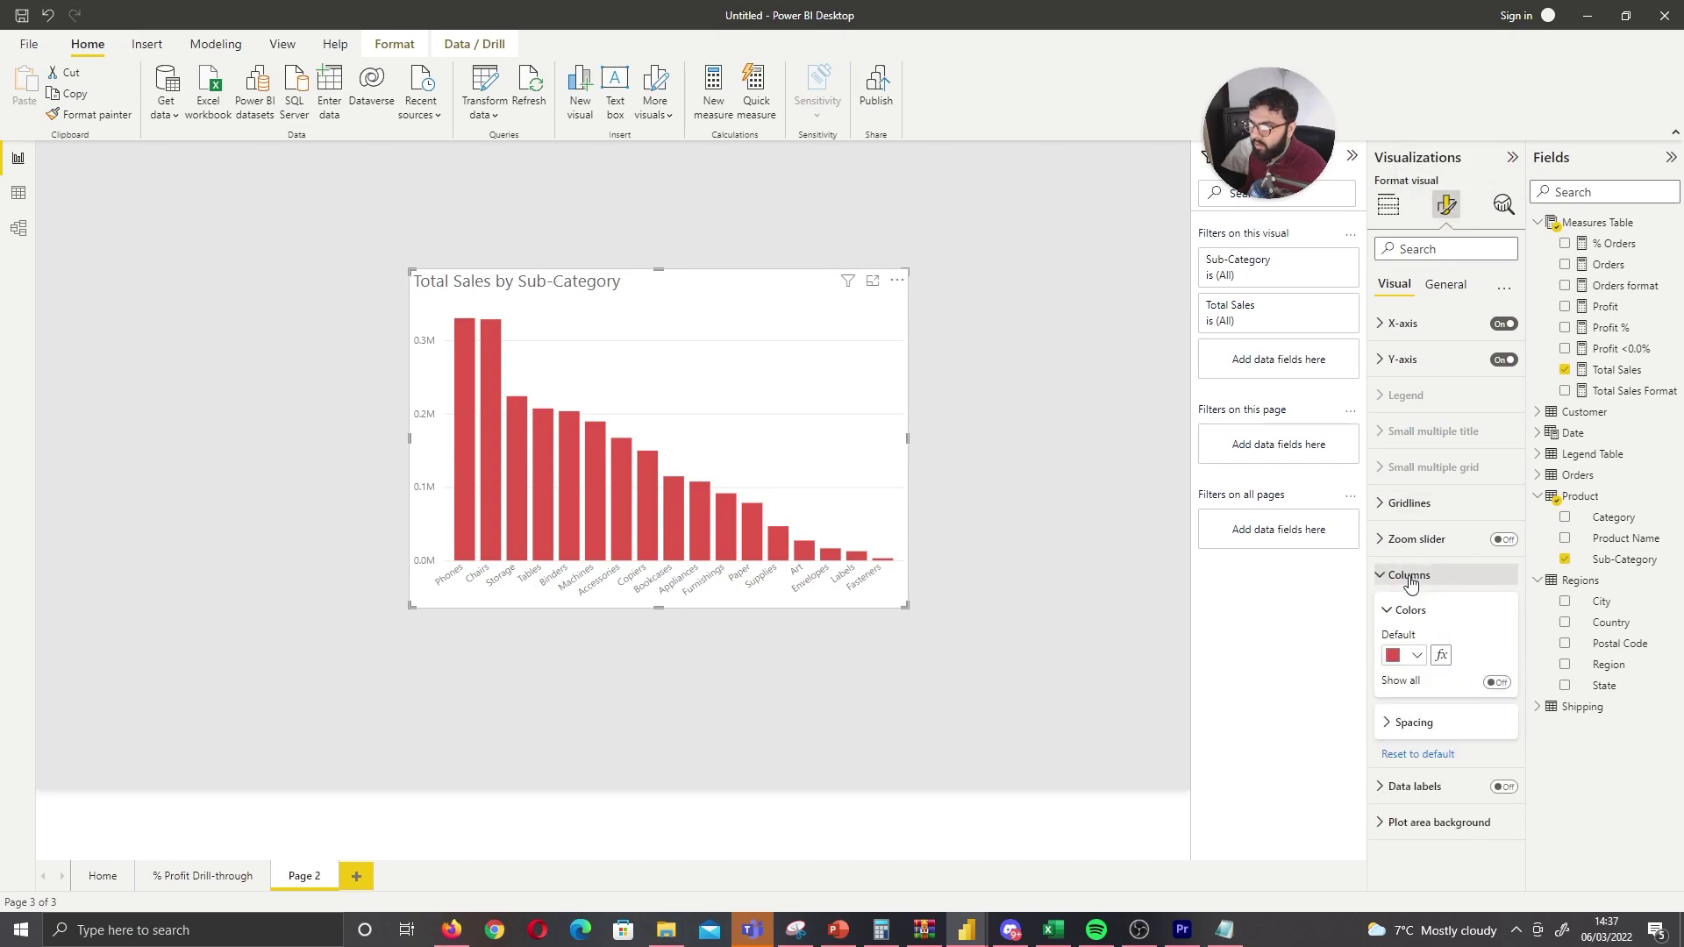
left_click(1416, 656)
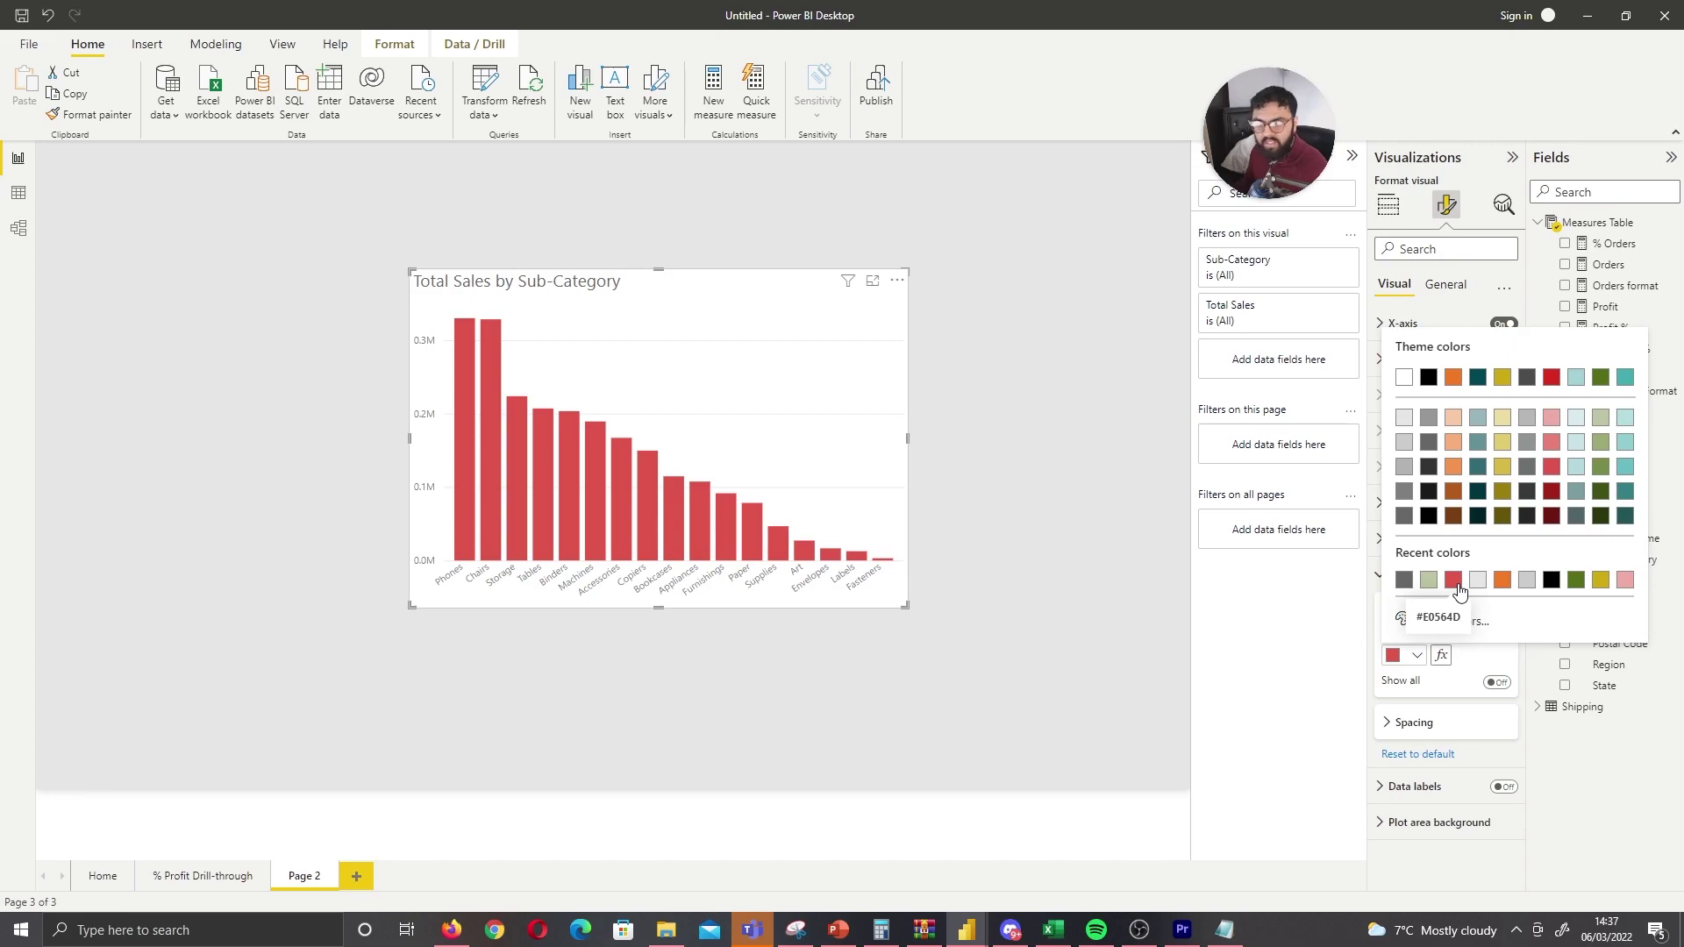
left_click(1454, 583)
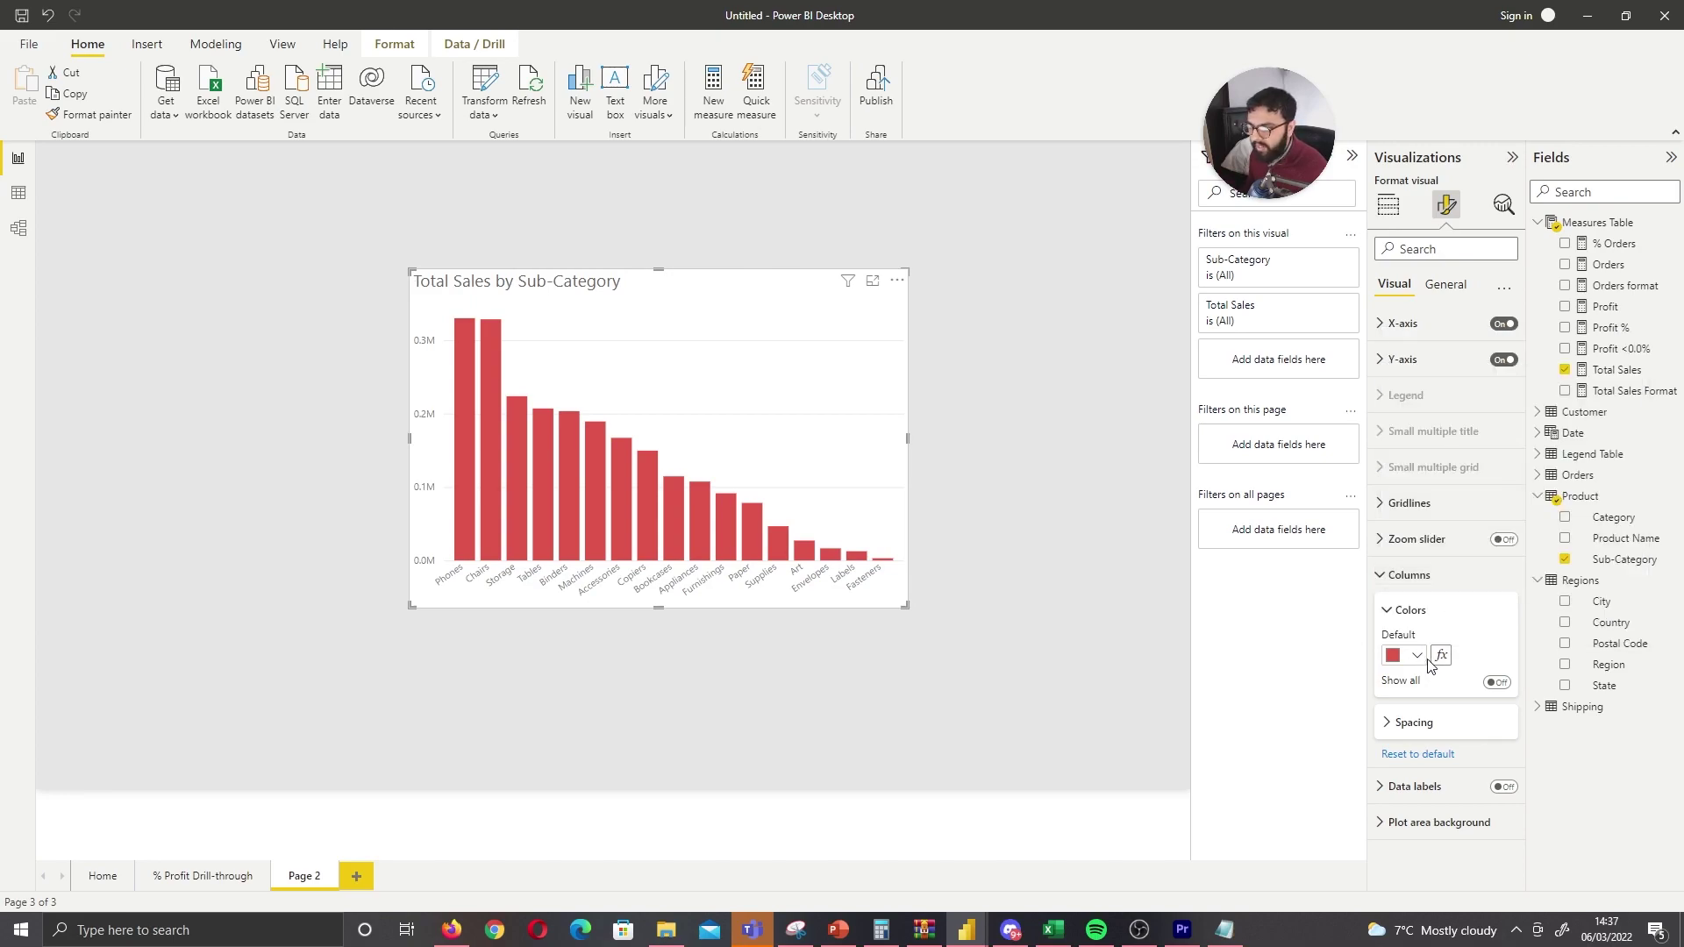
left_click(1414, 658)
left_click(1425, 621)
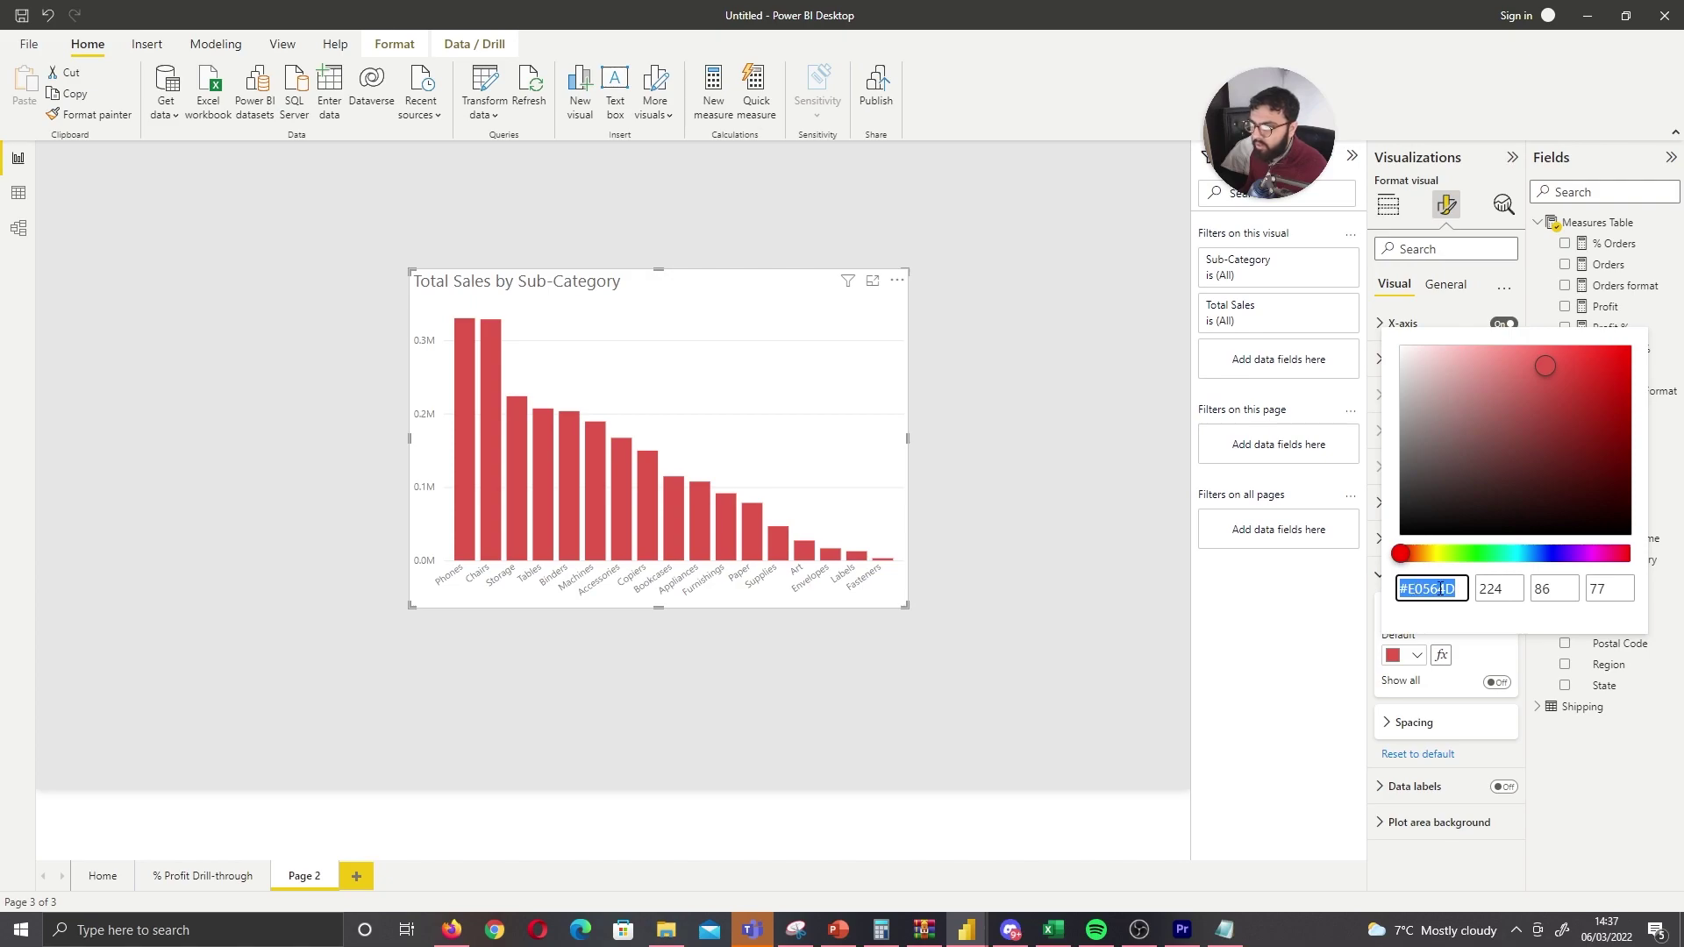
left_click(1224, 930)
left_click(242, 278)
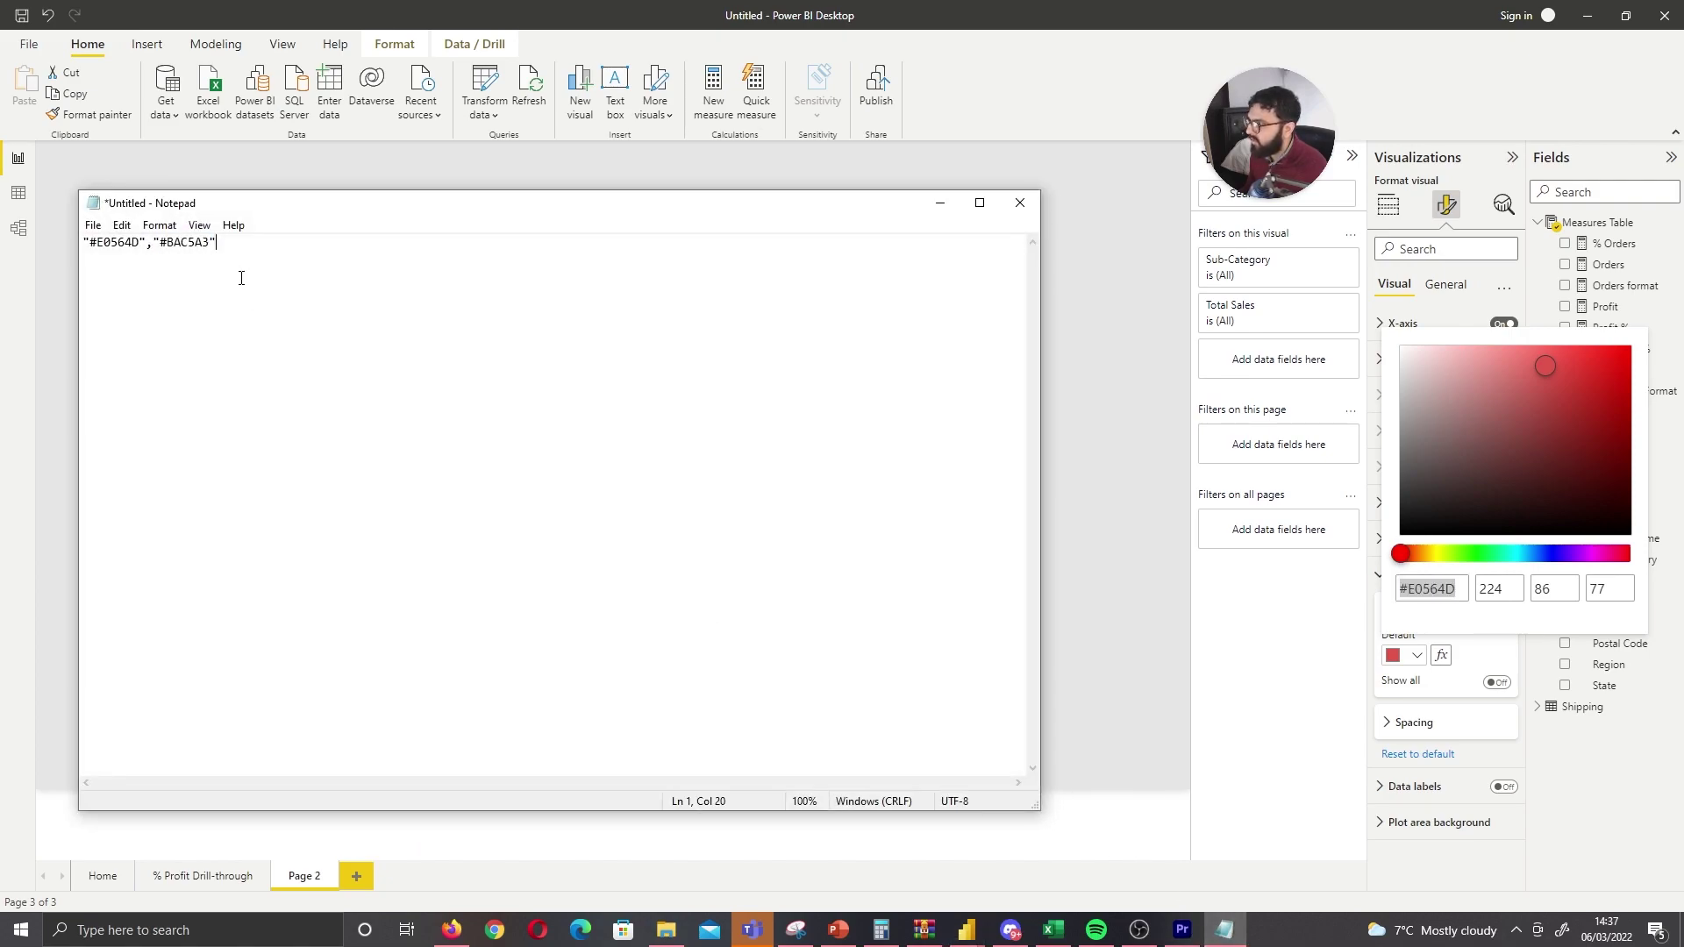
left_click(939, 202)
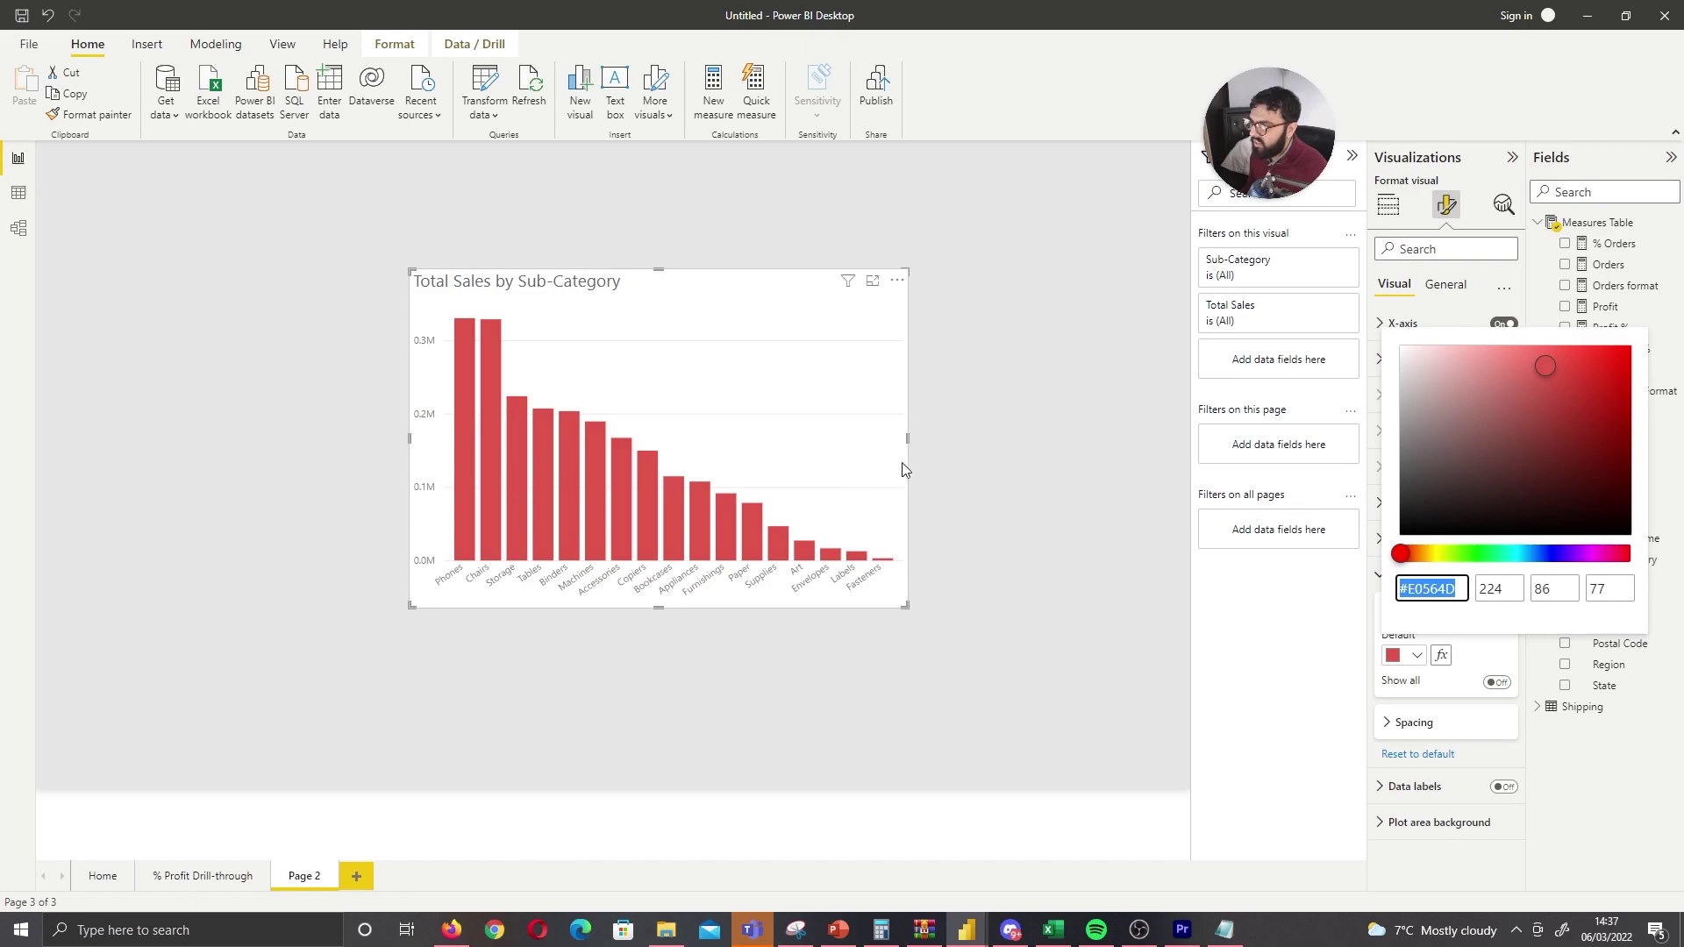
left_click(953, 466)
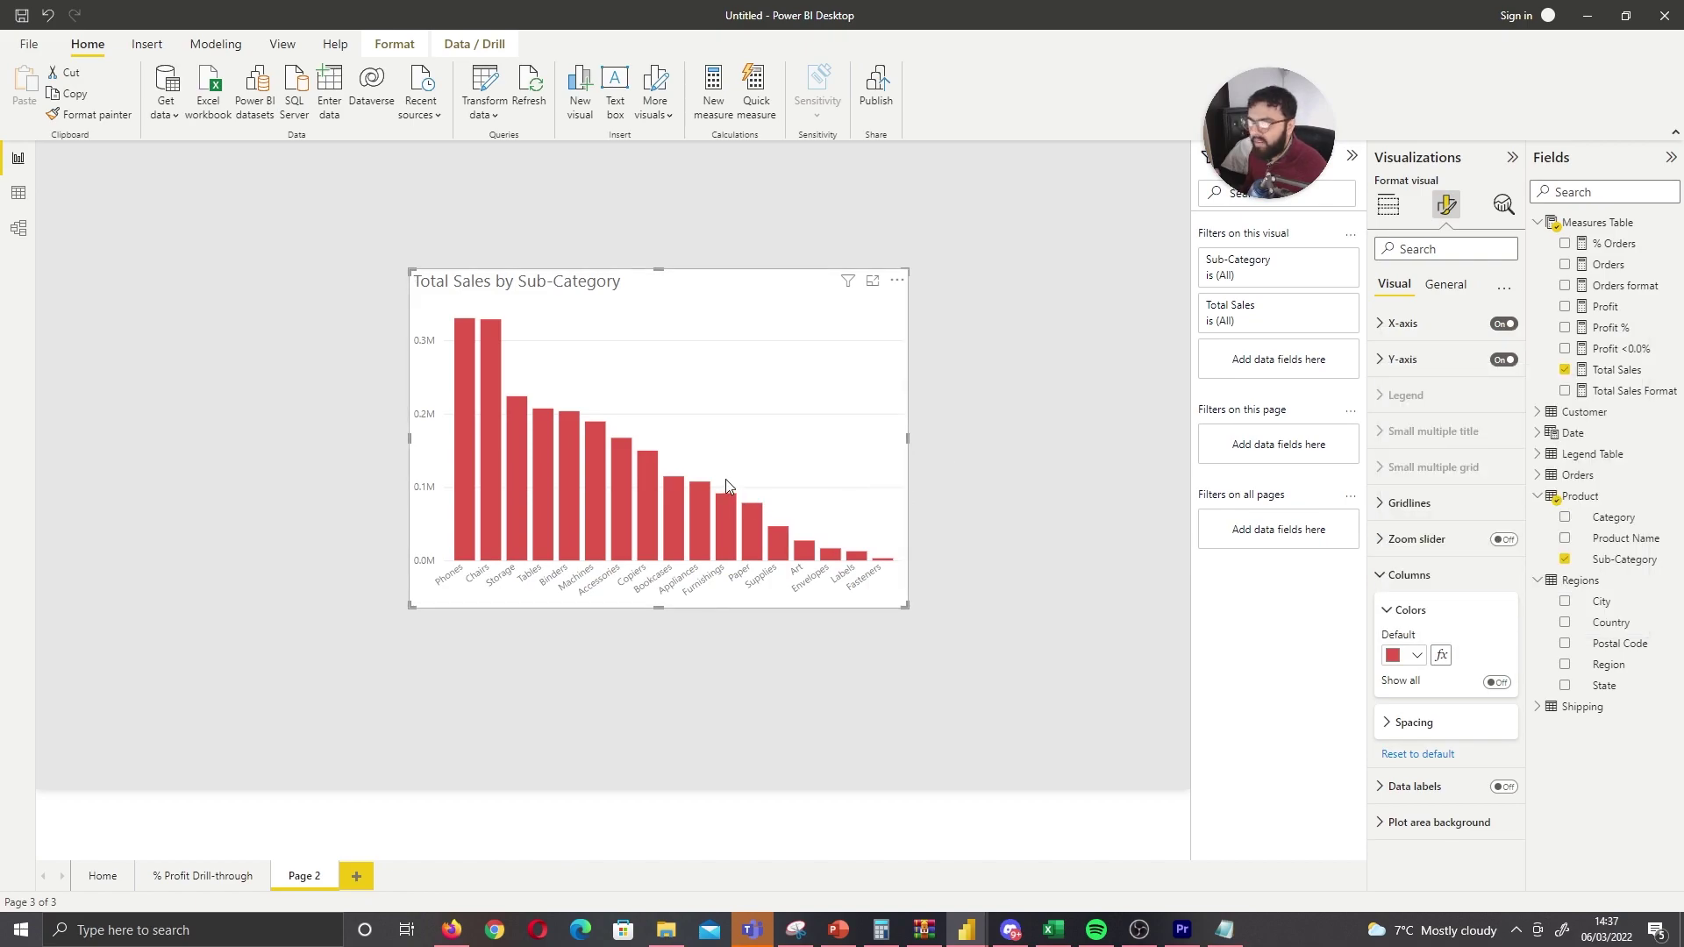
Make the columns light grey #E6E6E6 and replace #BAC5A3 with #E6E6E6 in the Notepad list
left_click(1400, 656)
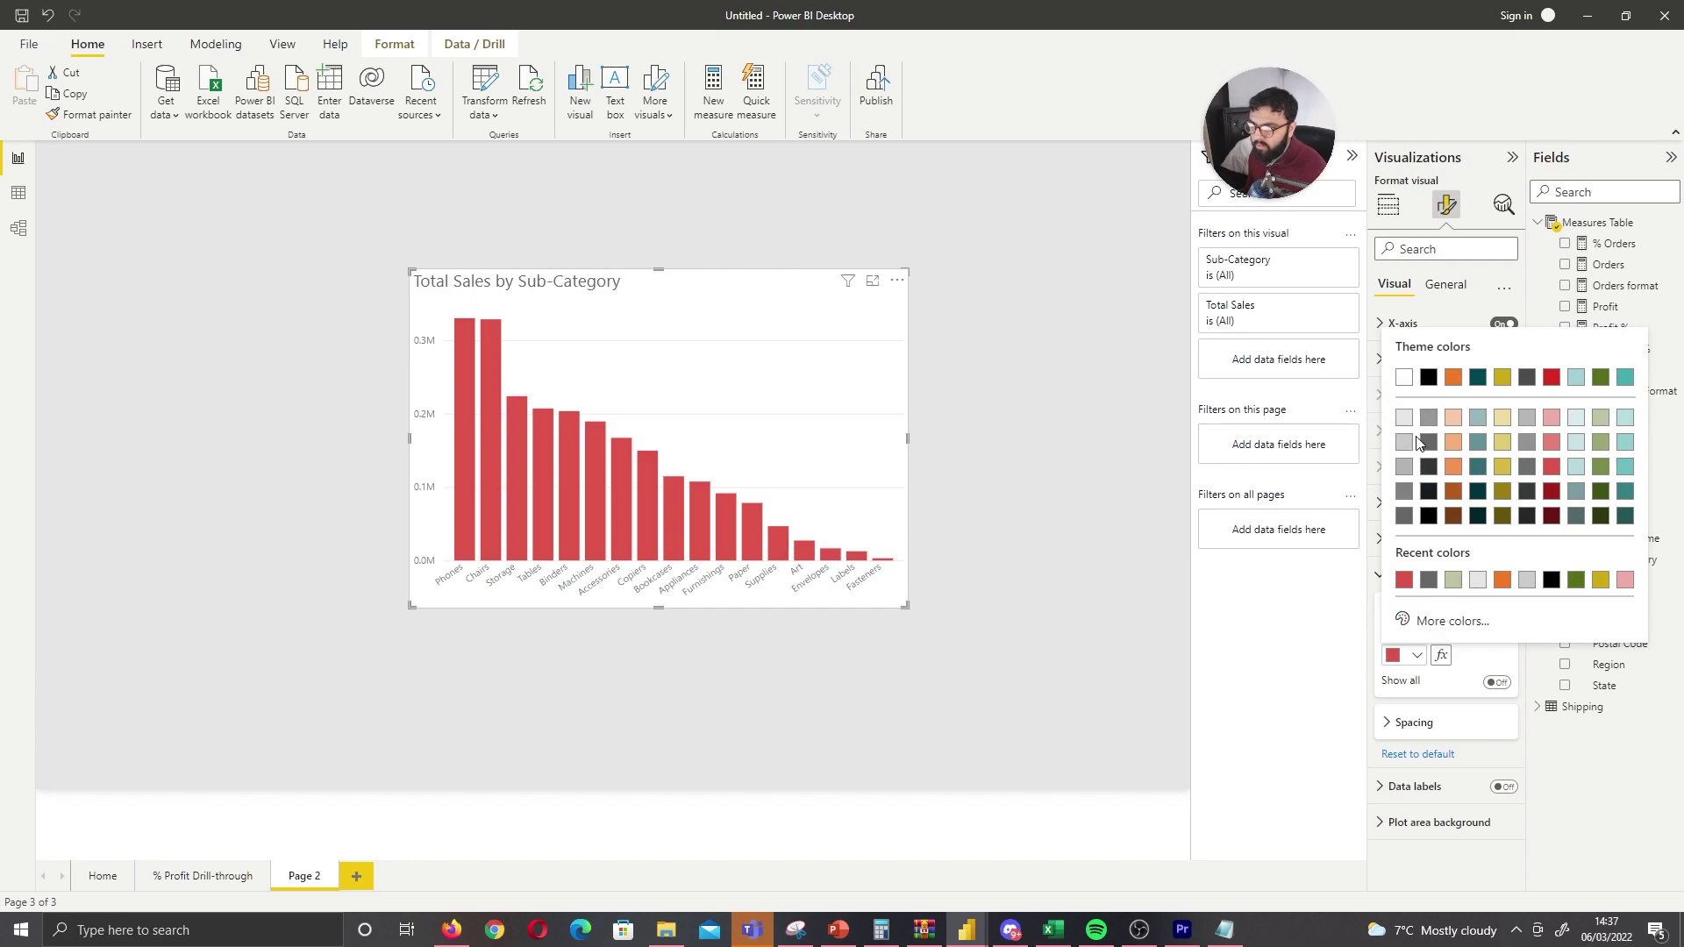
left_click(1478, 580)
left_click(1417, 655)
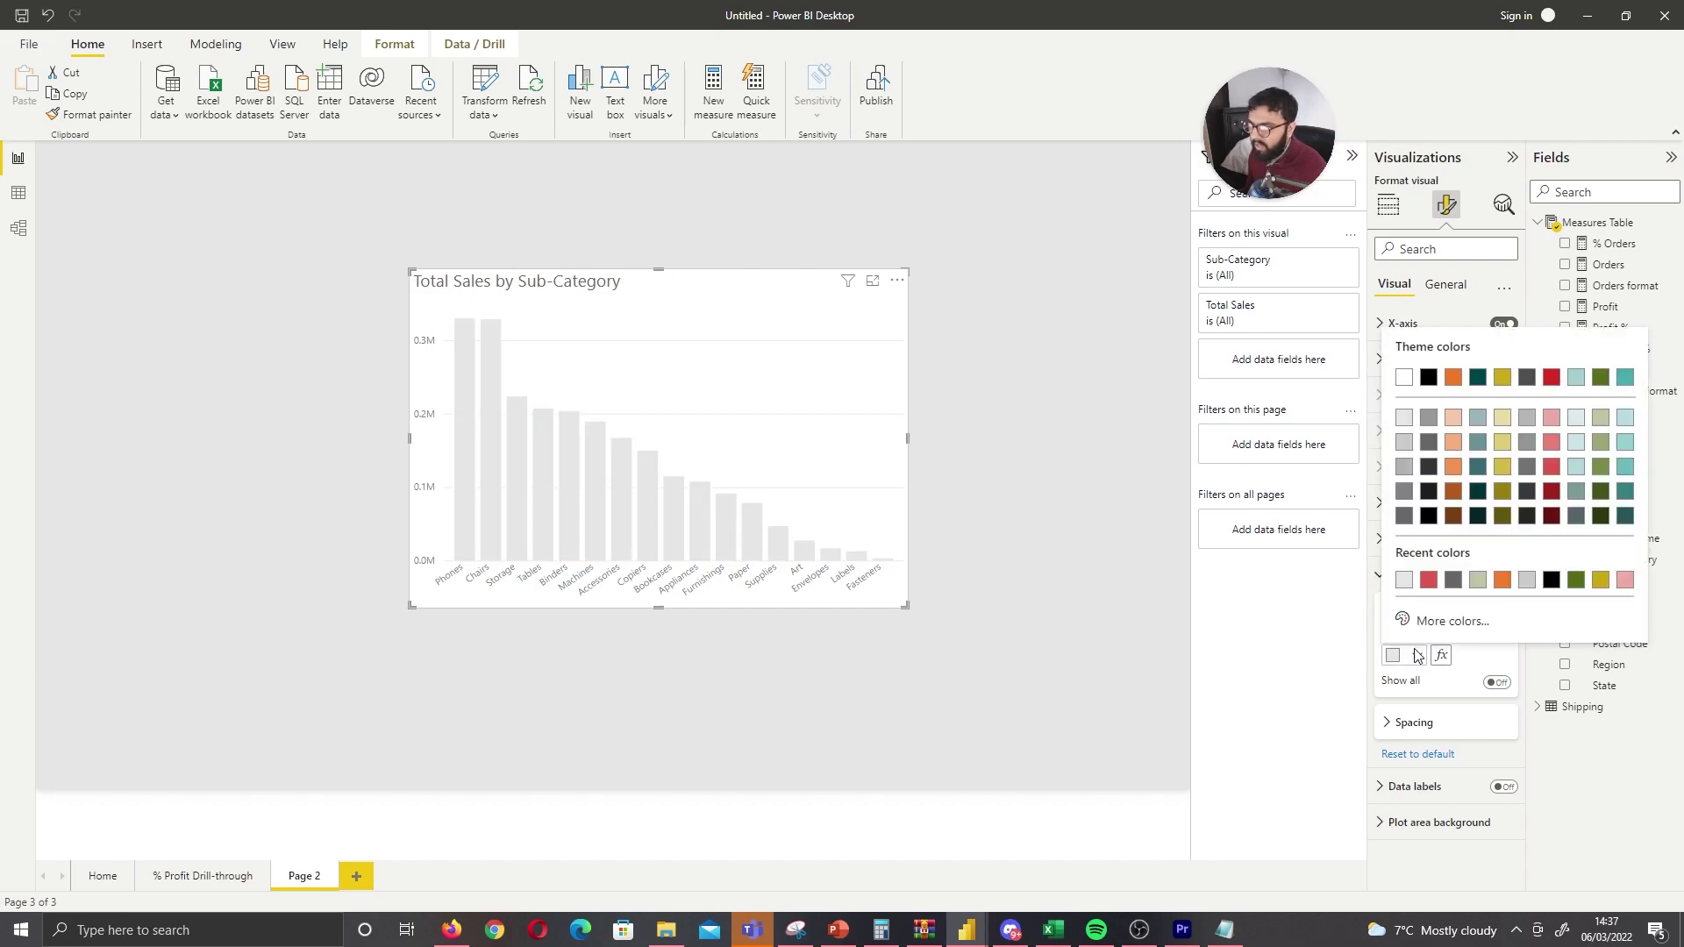
left_click(1422, 621)
key("ctrl+c")
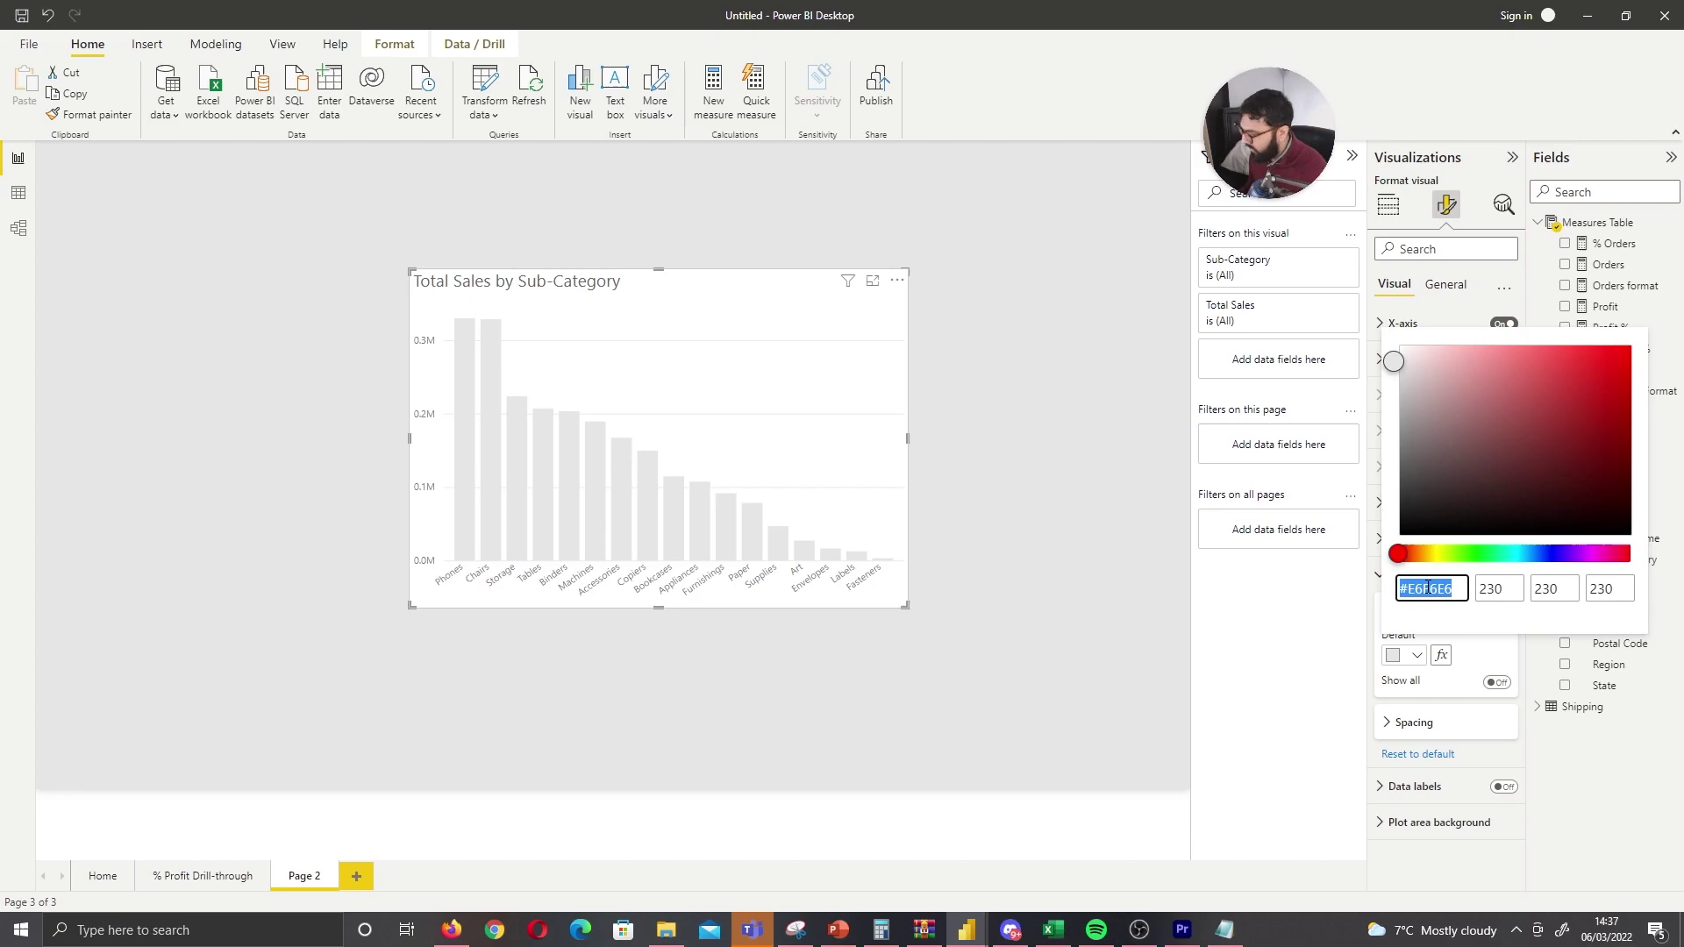
left_click(1225, 929)
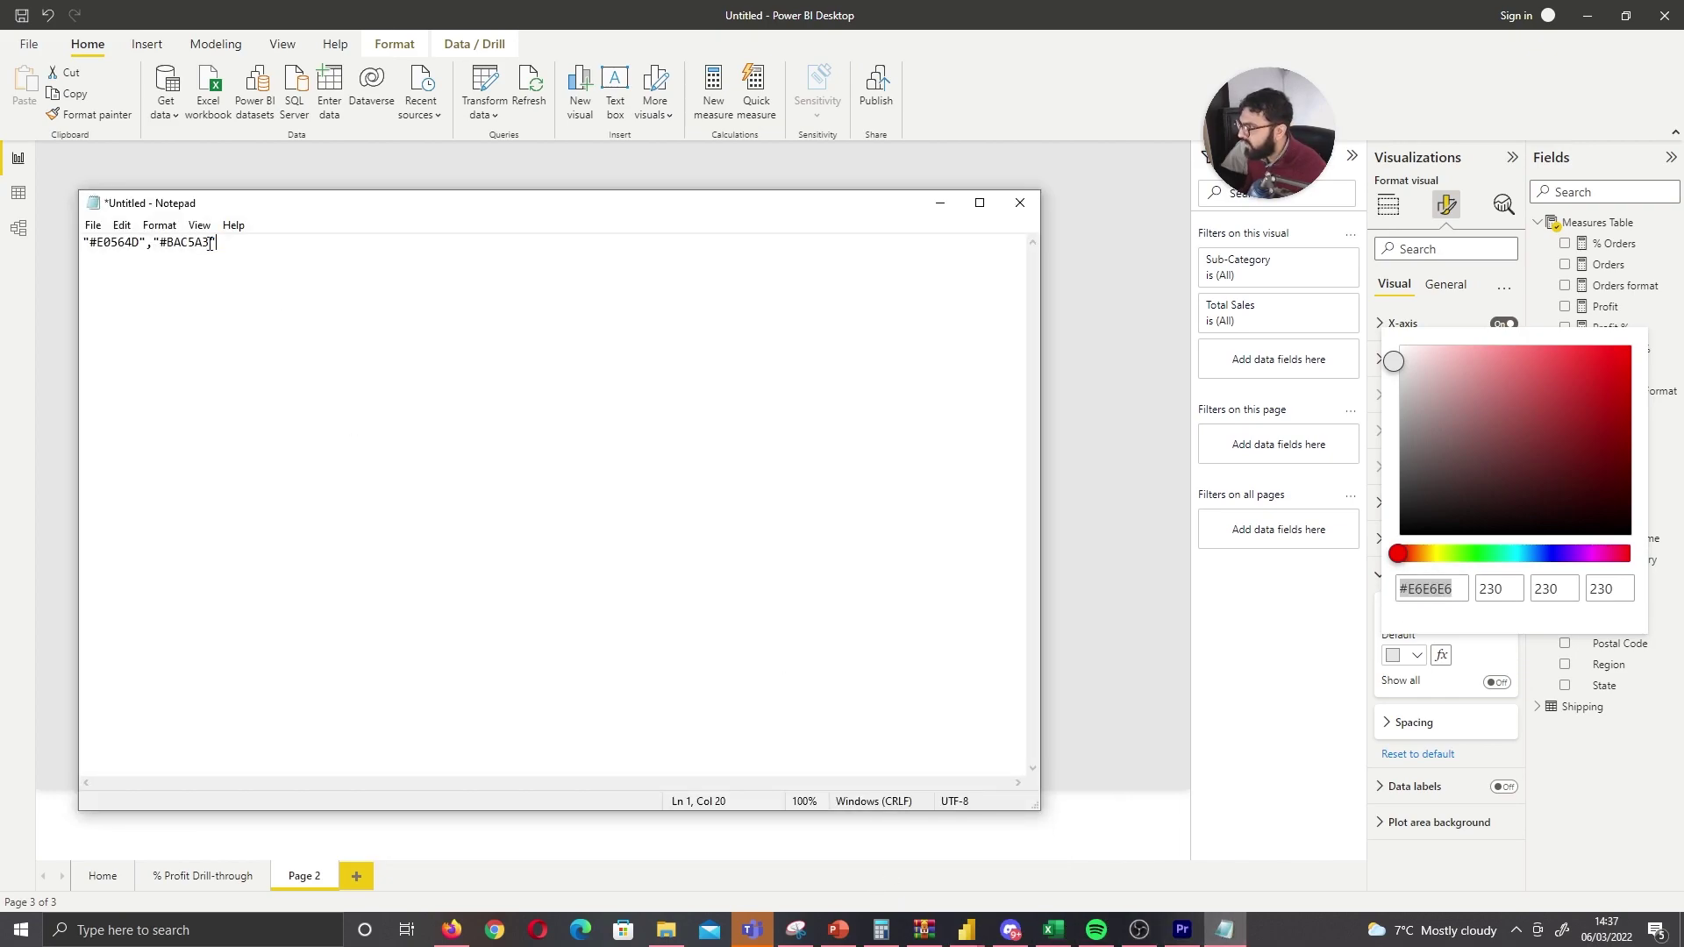
left_click_drag(210, 243, 162, 248)
key("ctrl+v")
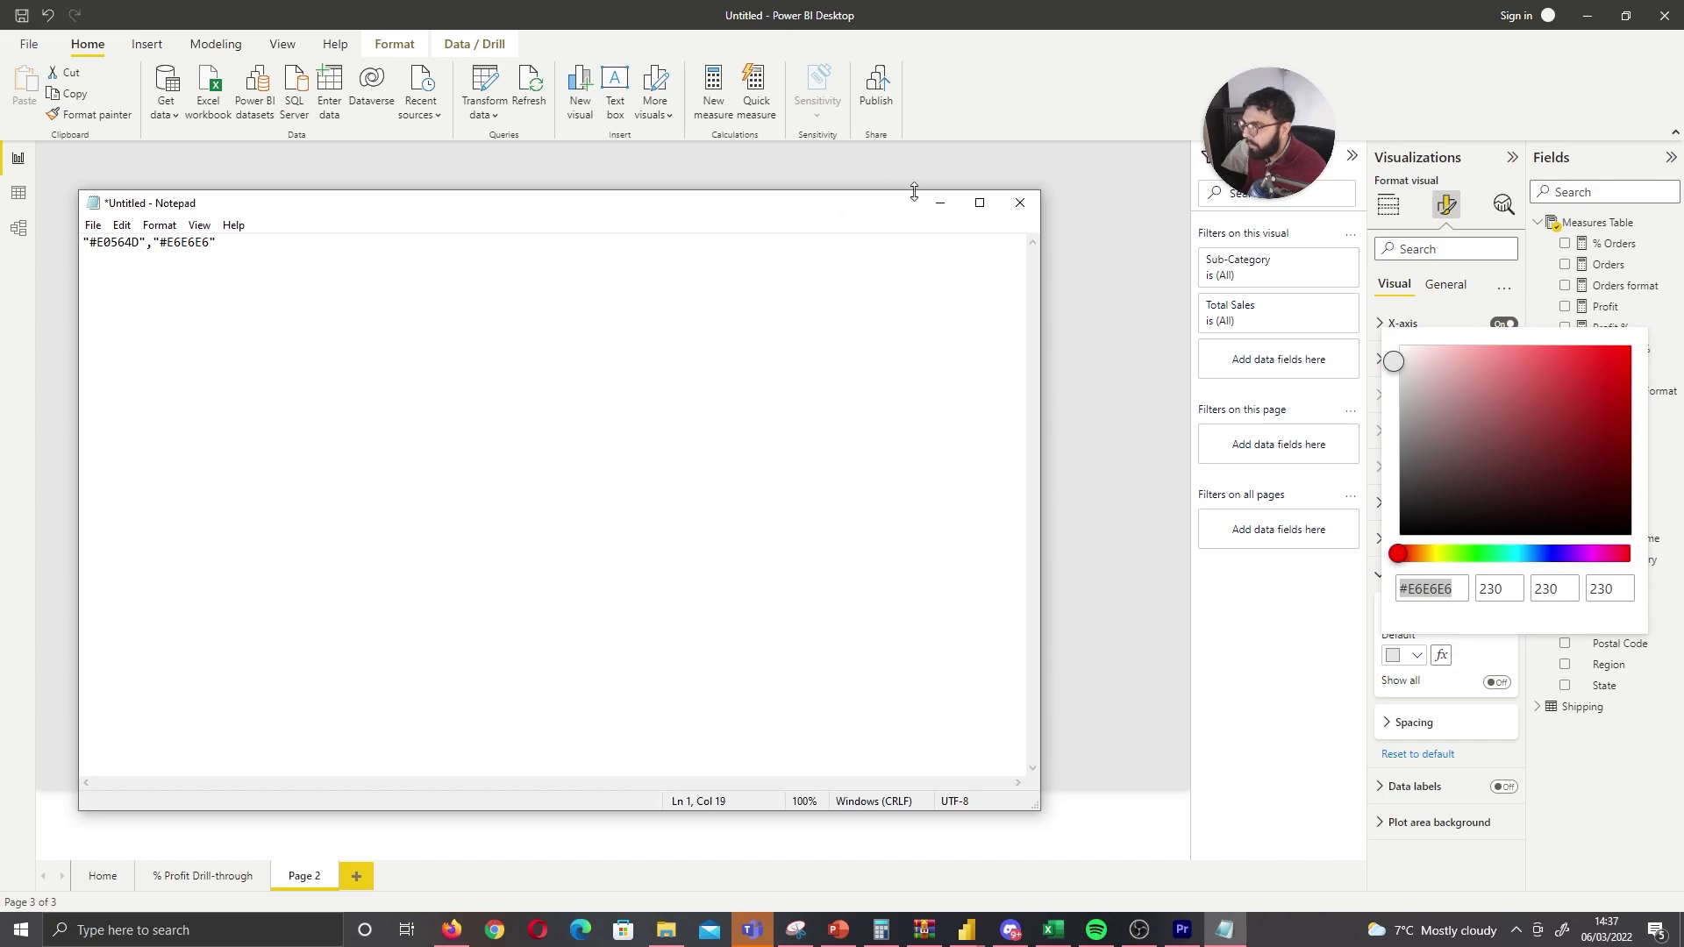
left_click(939, 202)
left_click(1019, 281)
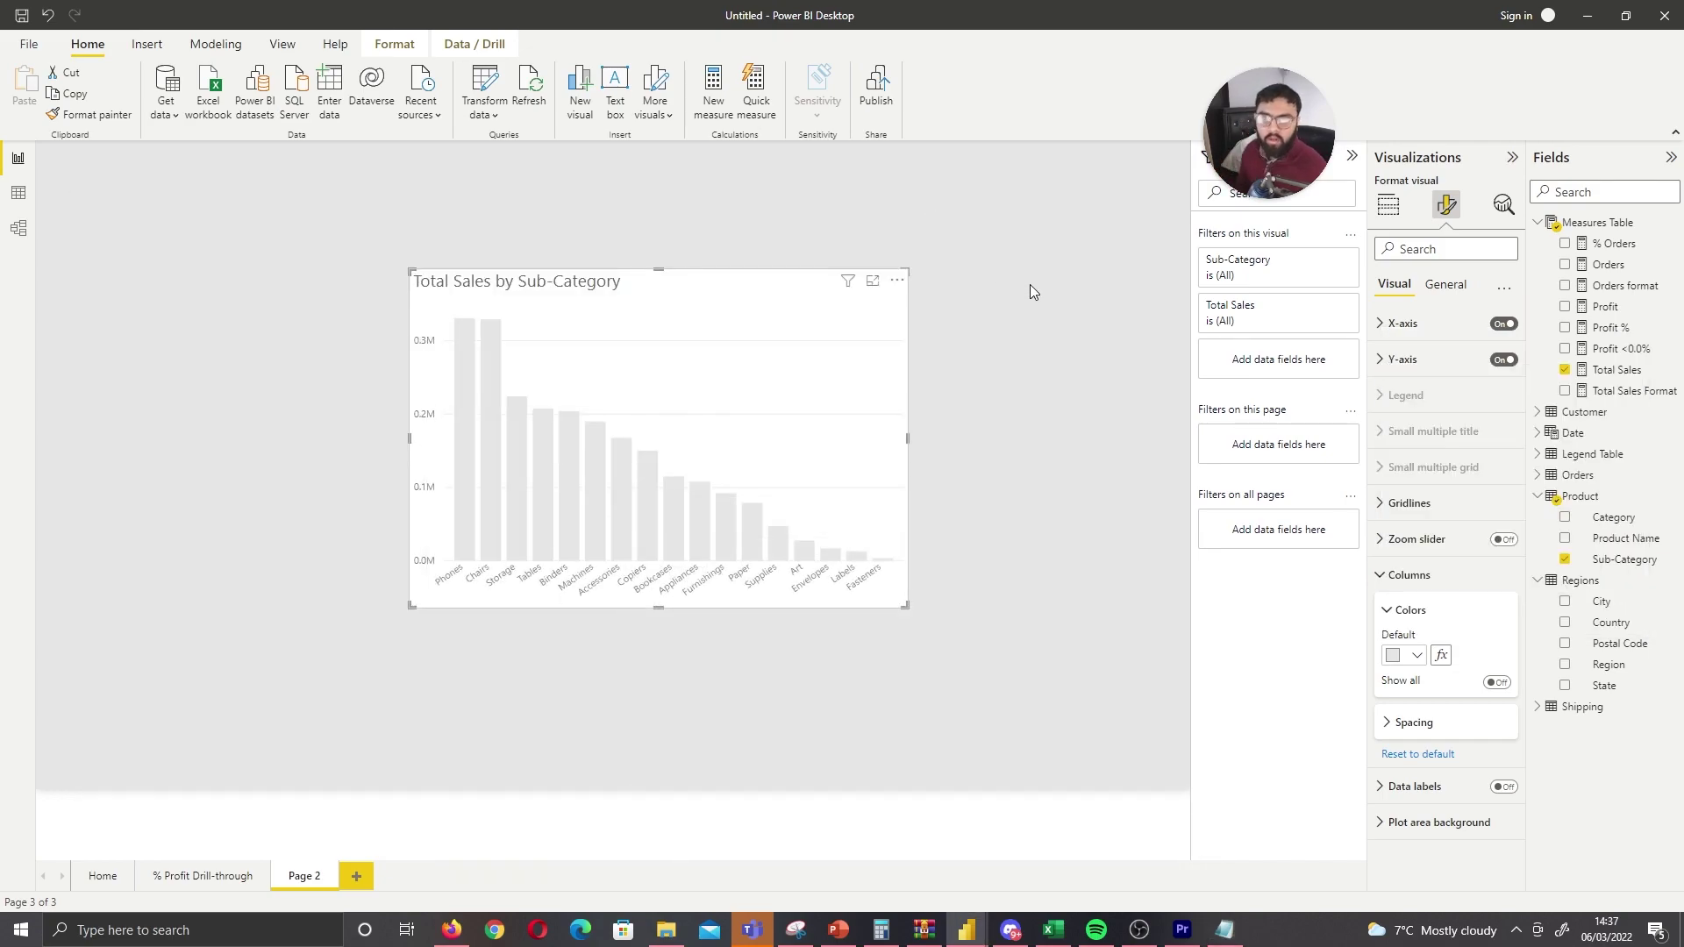
Start a Product measure Total Sales < 150k = IF('Measures Table'[Total Sales] <= 150000, "
left_click(1031, 285)
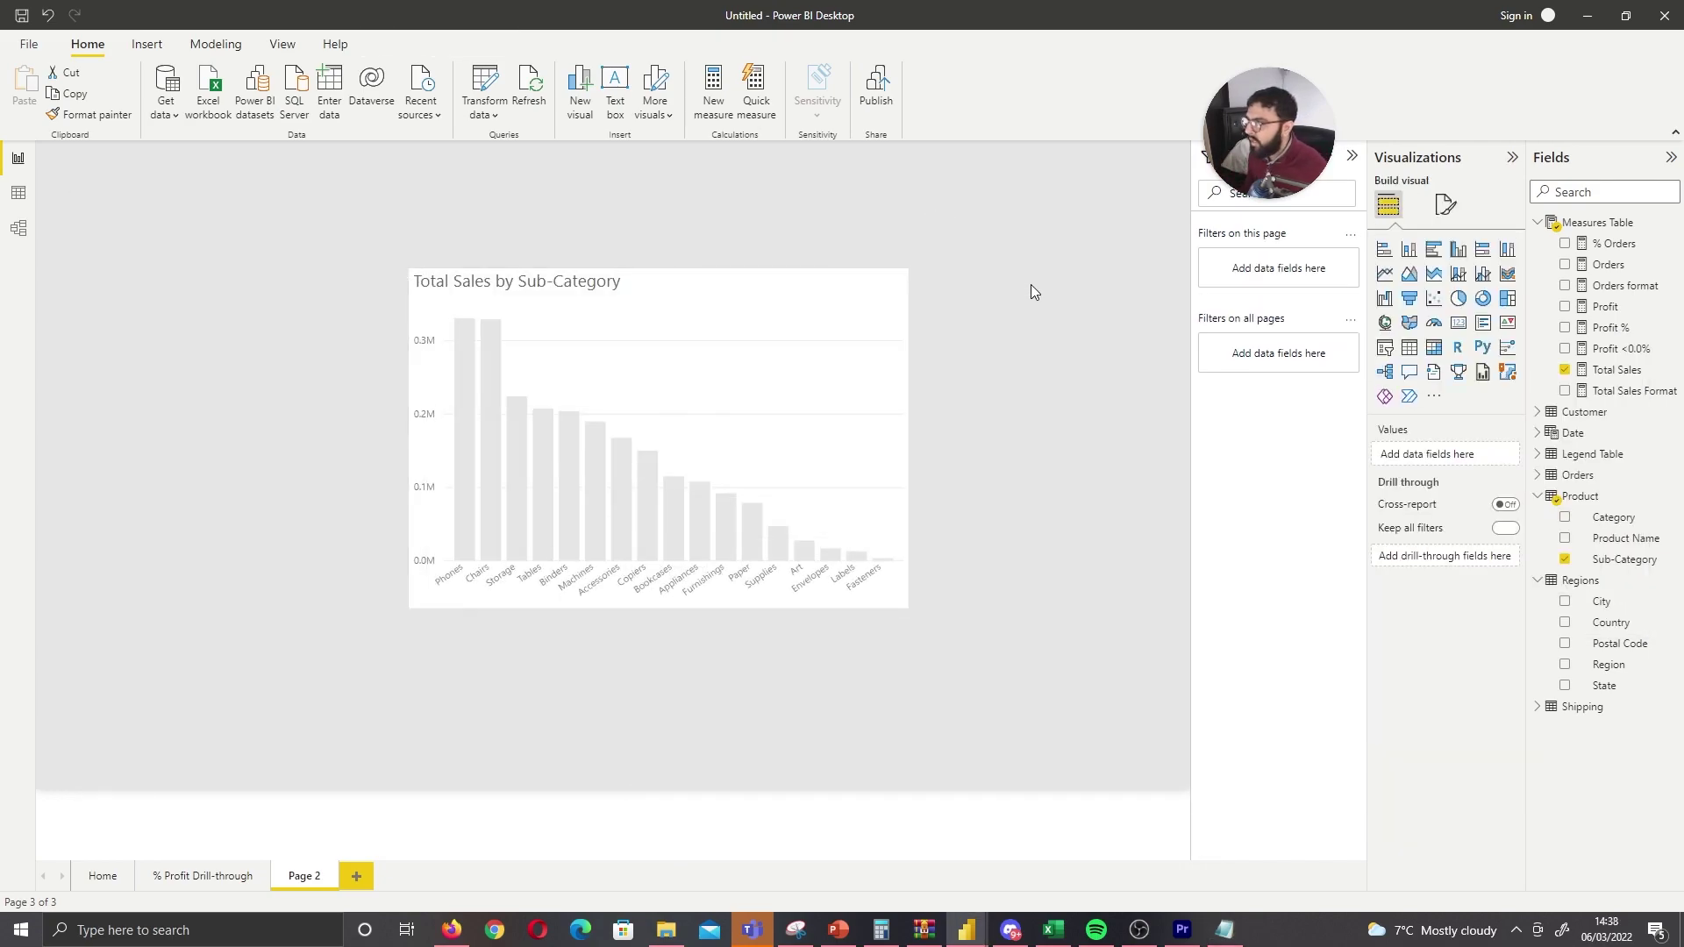
left_click(1596, 498)
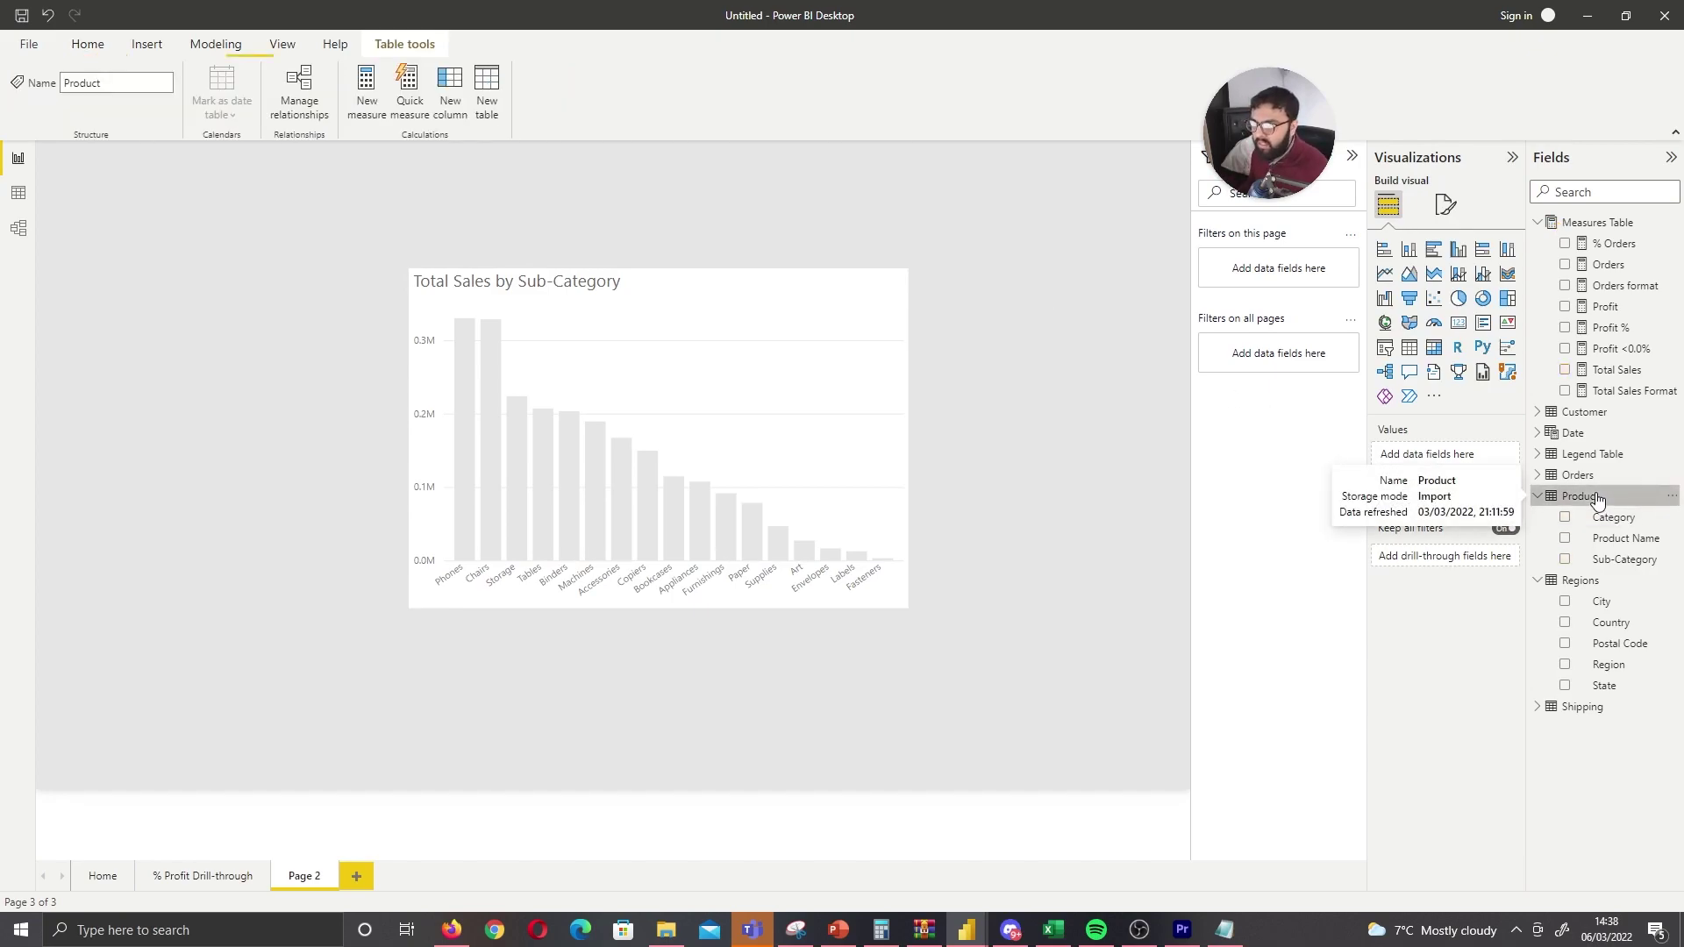
left_click(365, 98)
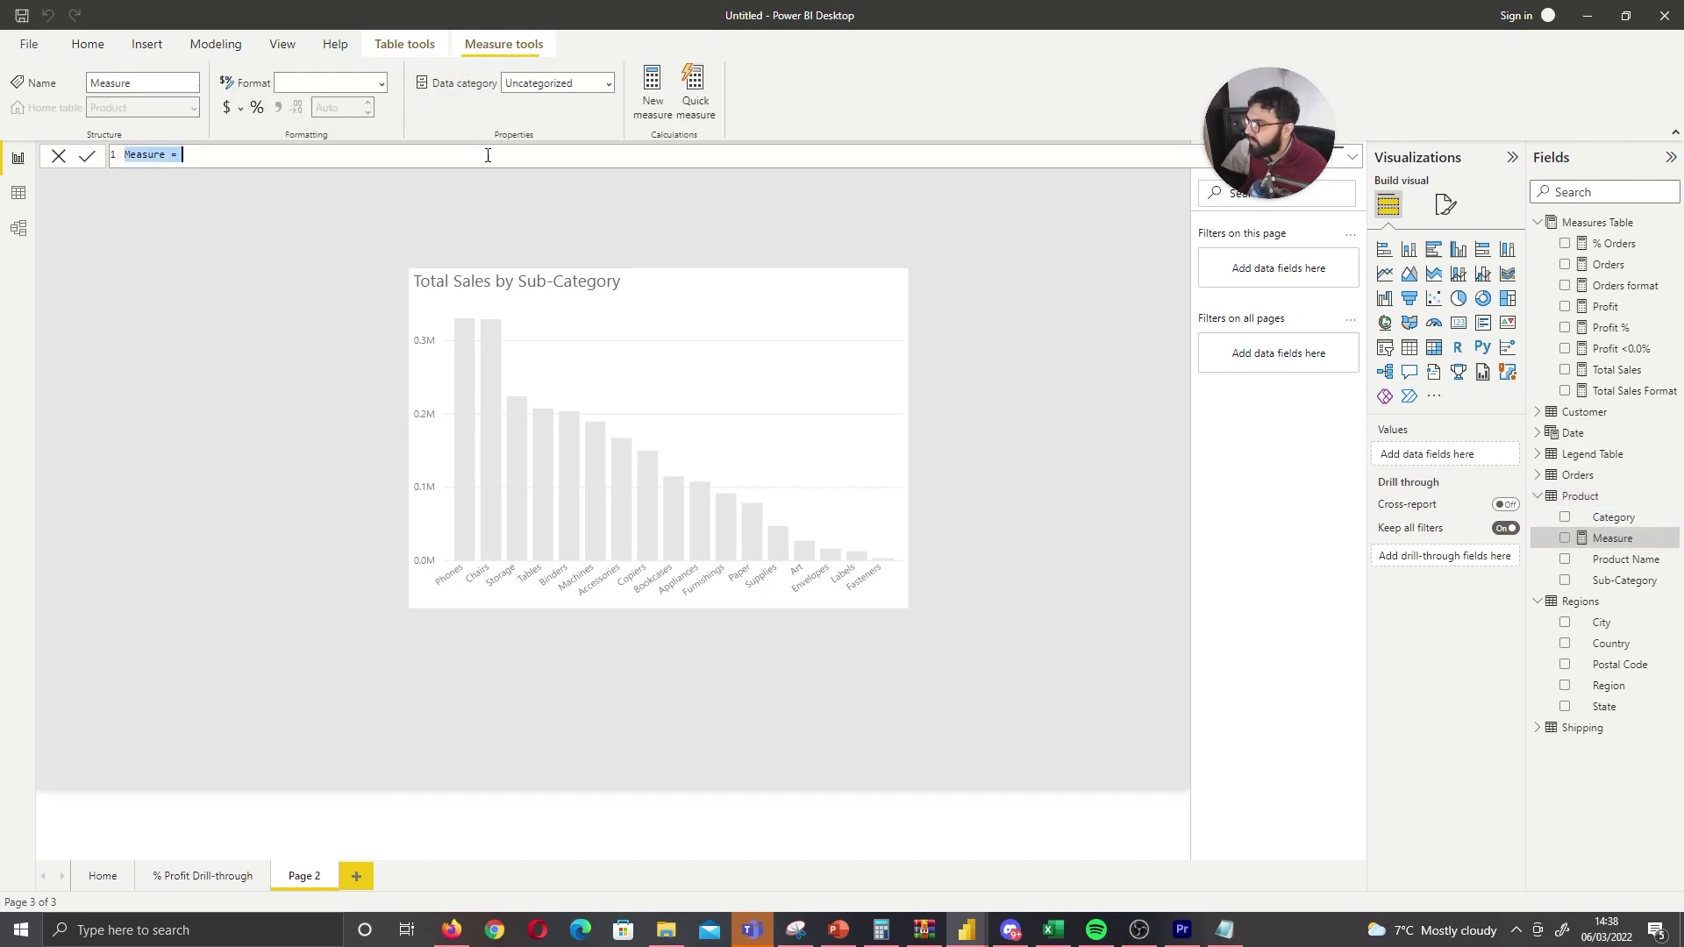
key("BackSpace")
type("T")
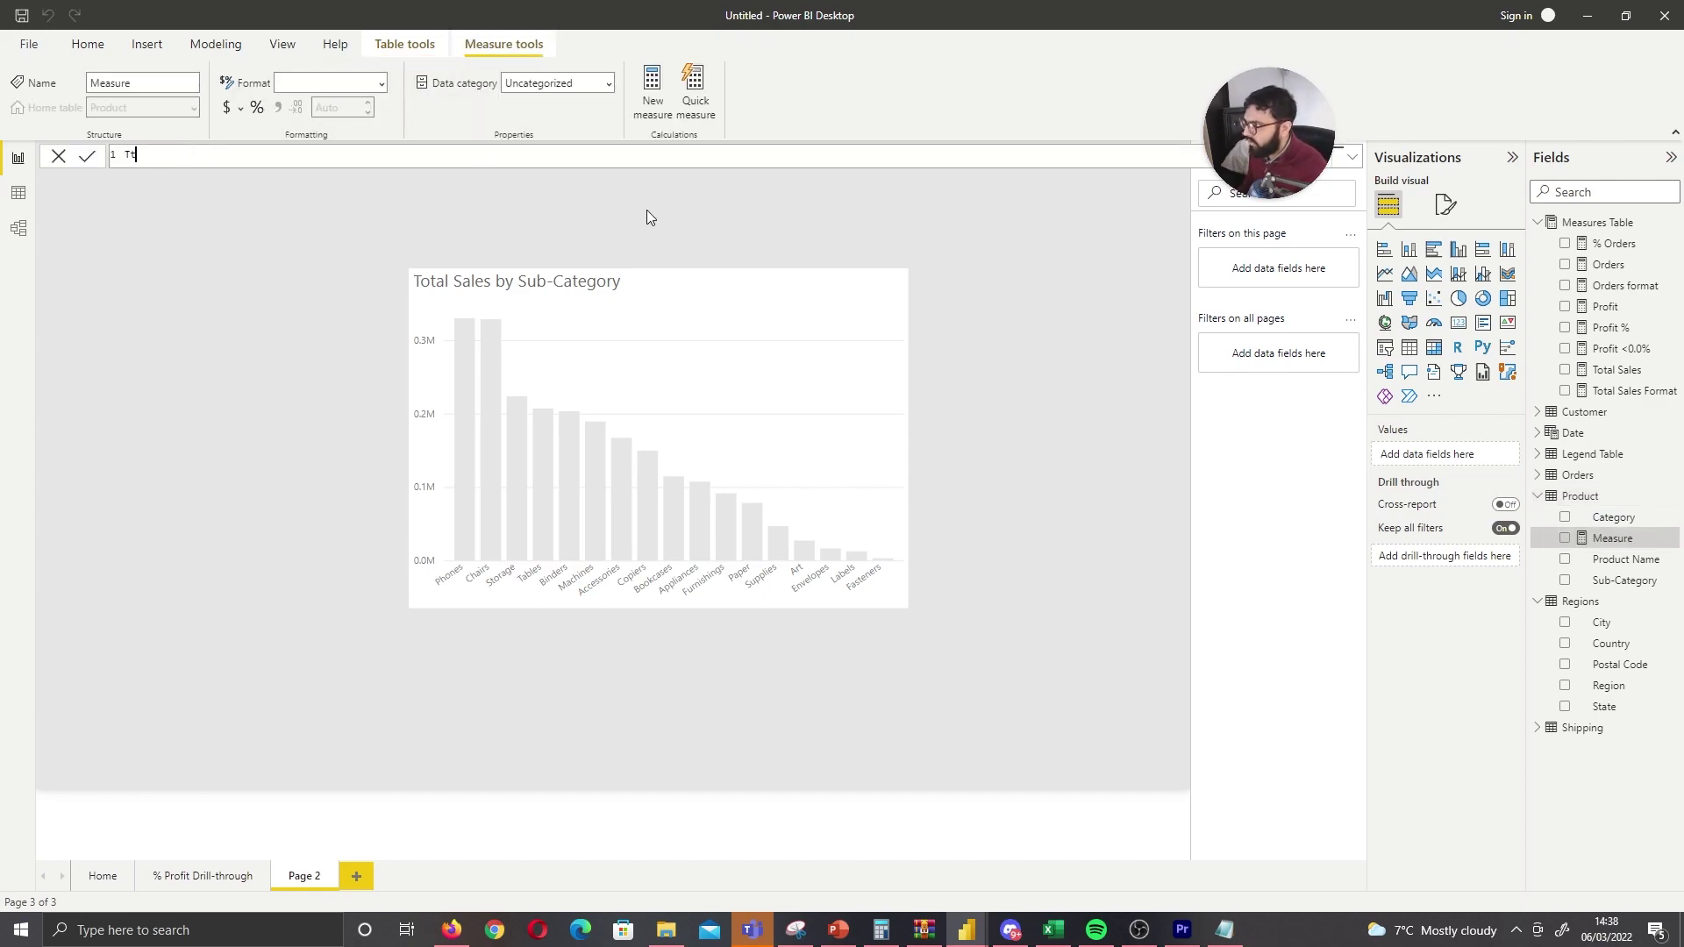
type("otal Sales < 150k =")
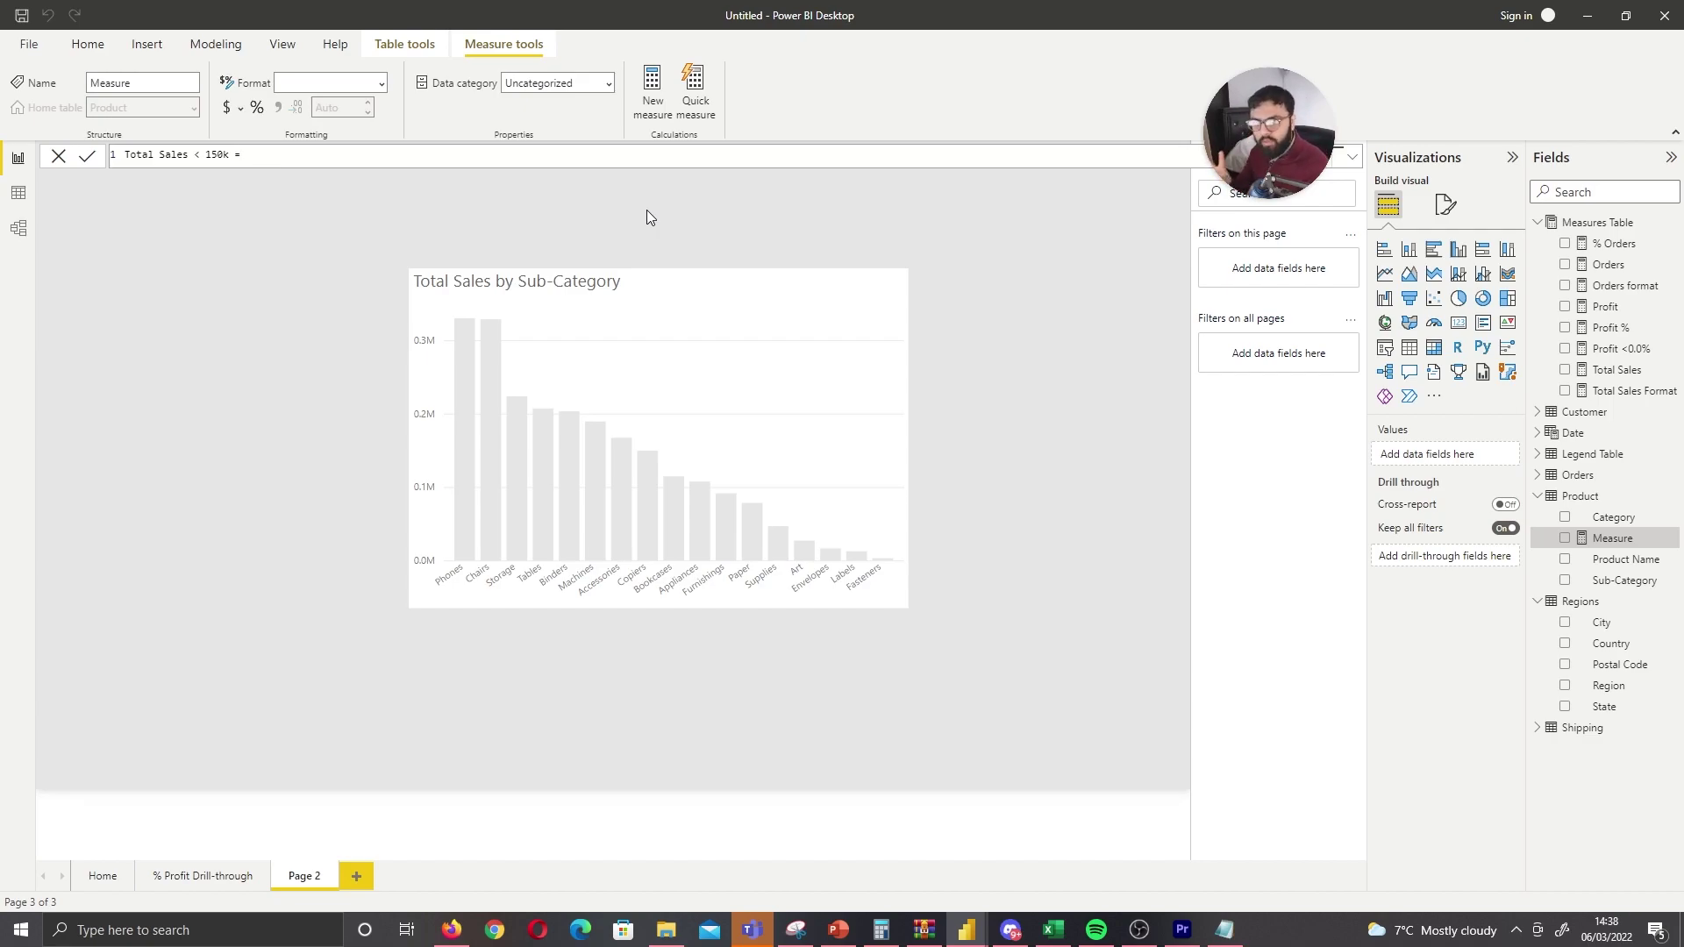
type("IF(Total")
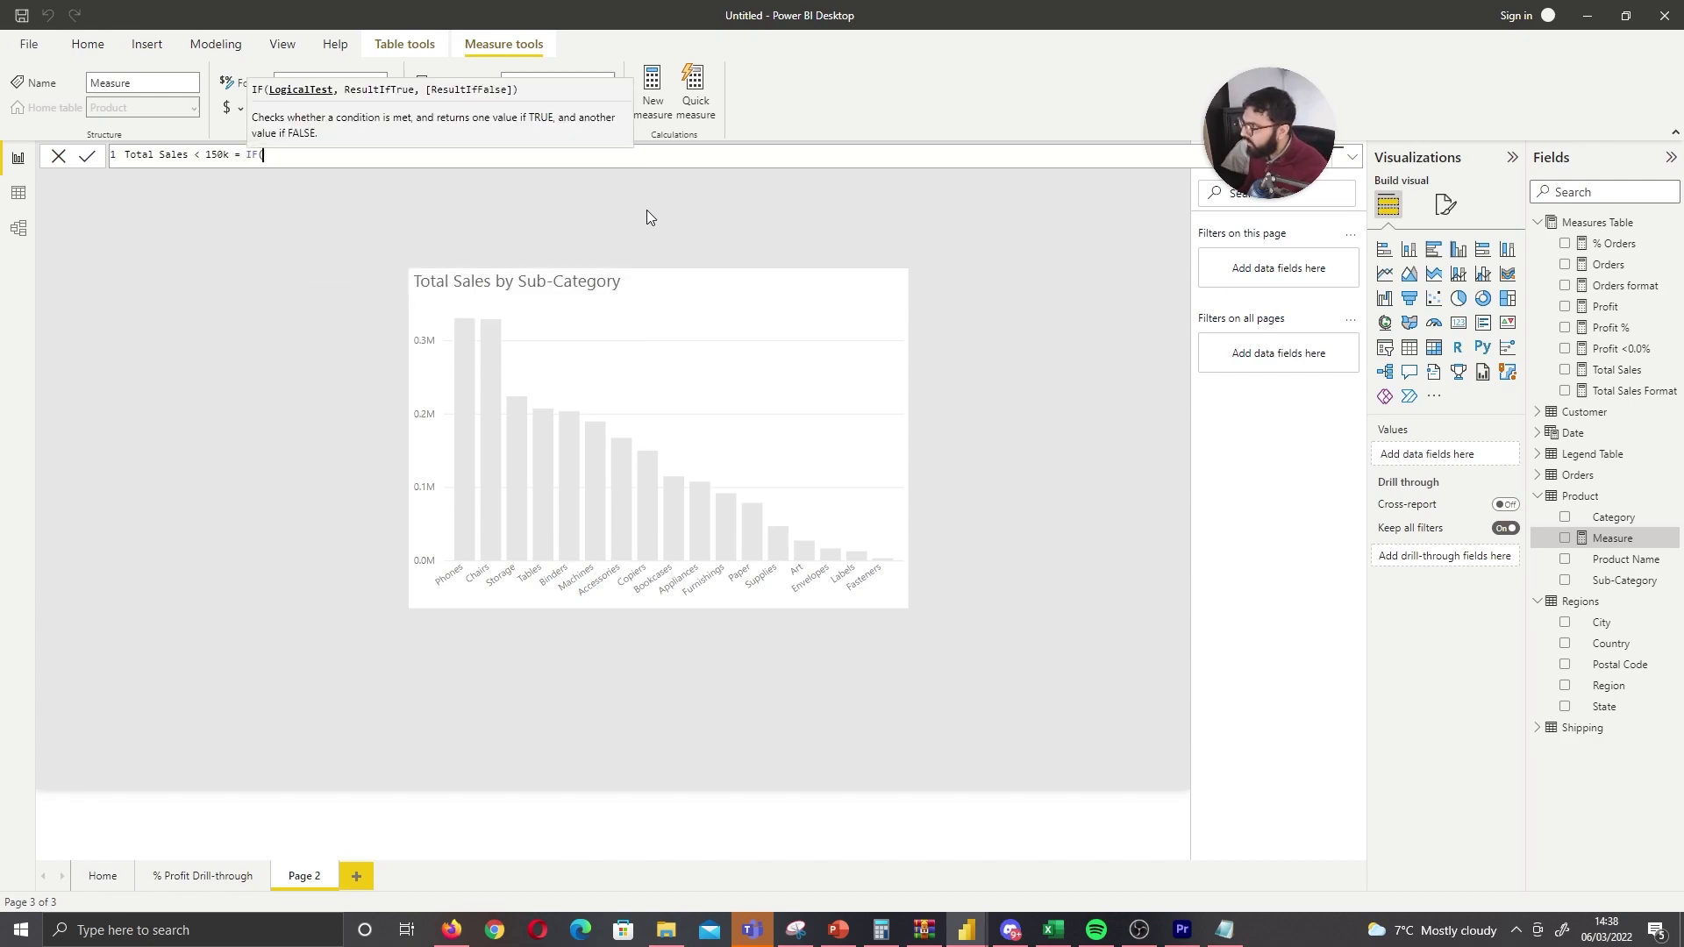
key("Down")
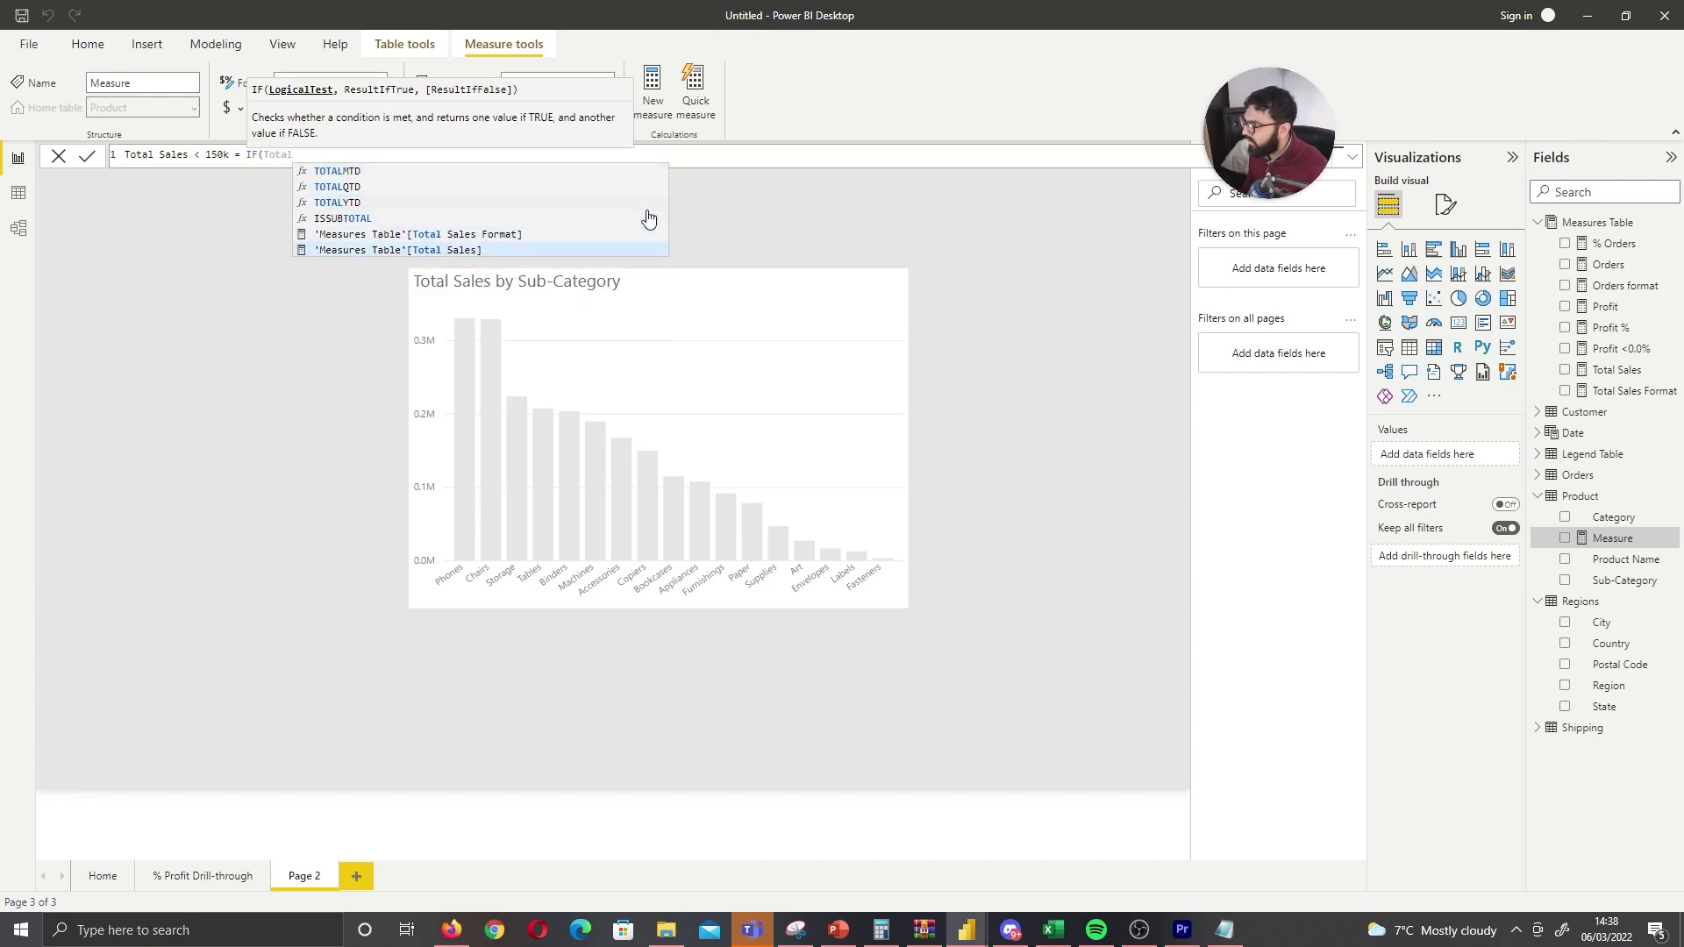
key("Tab")
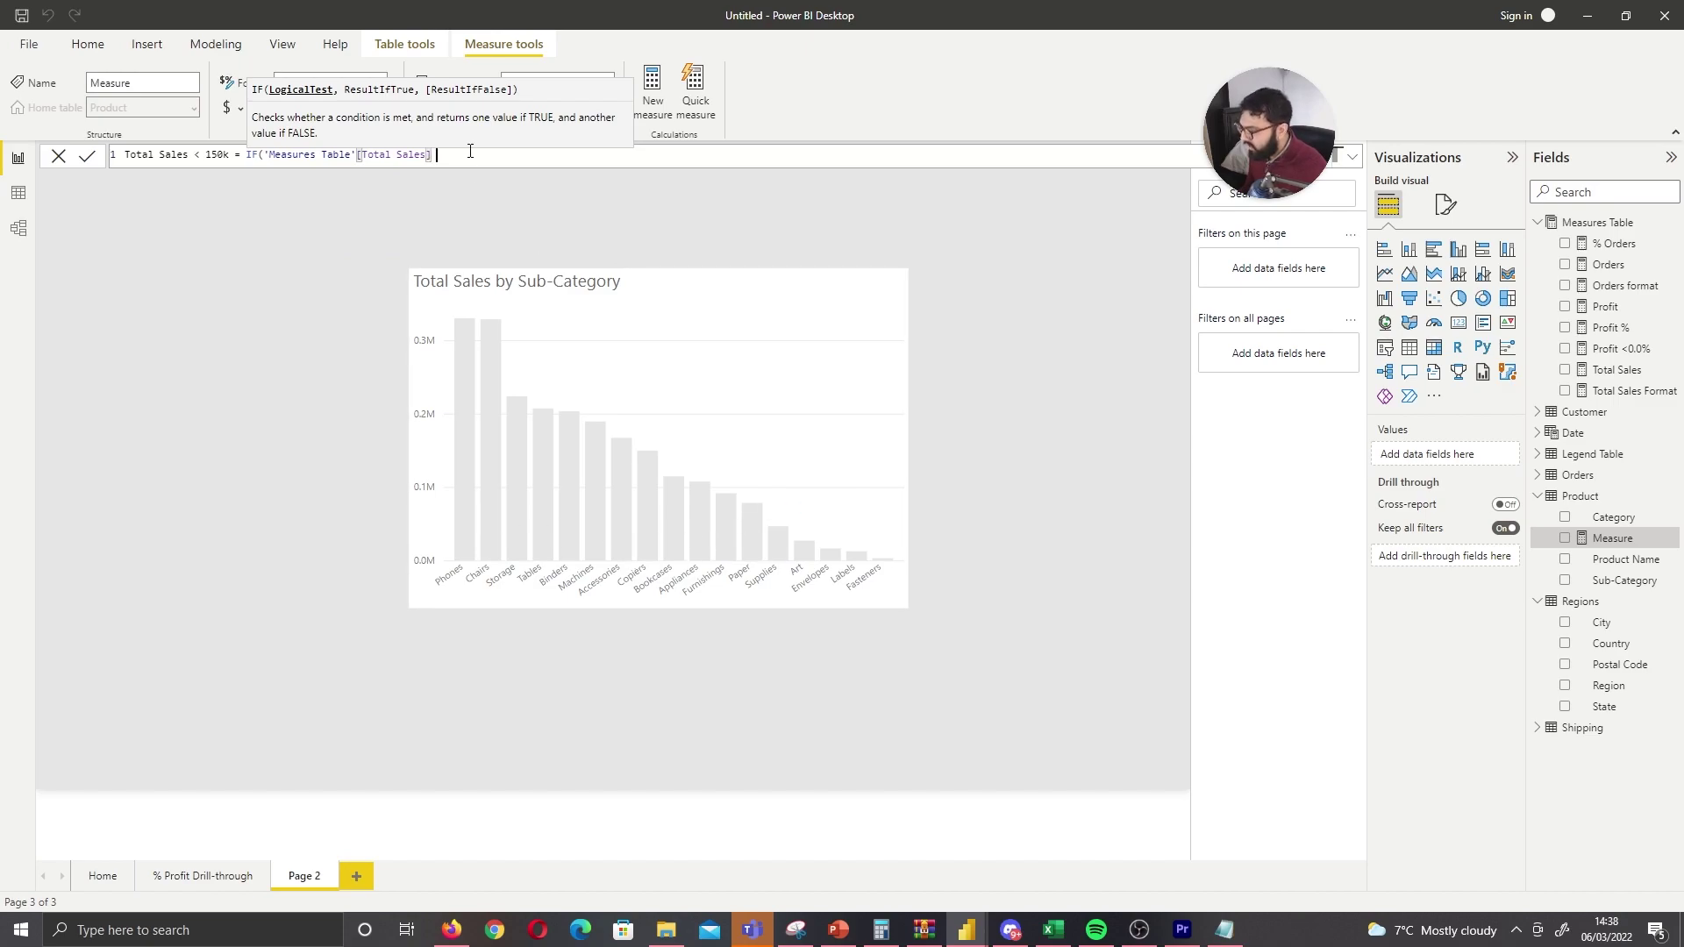
type("<")
type("= 150000, \"")
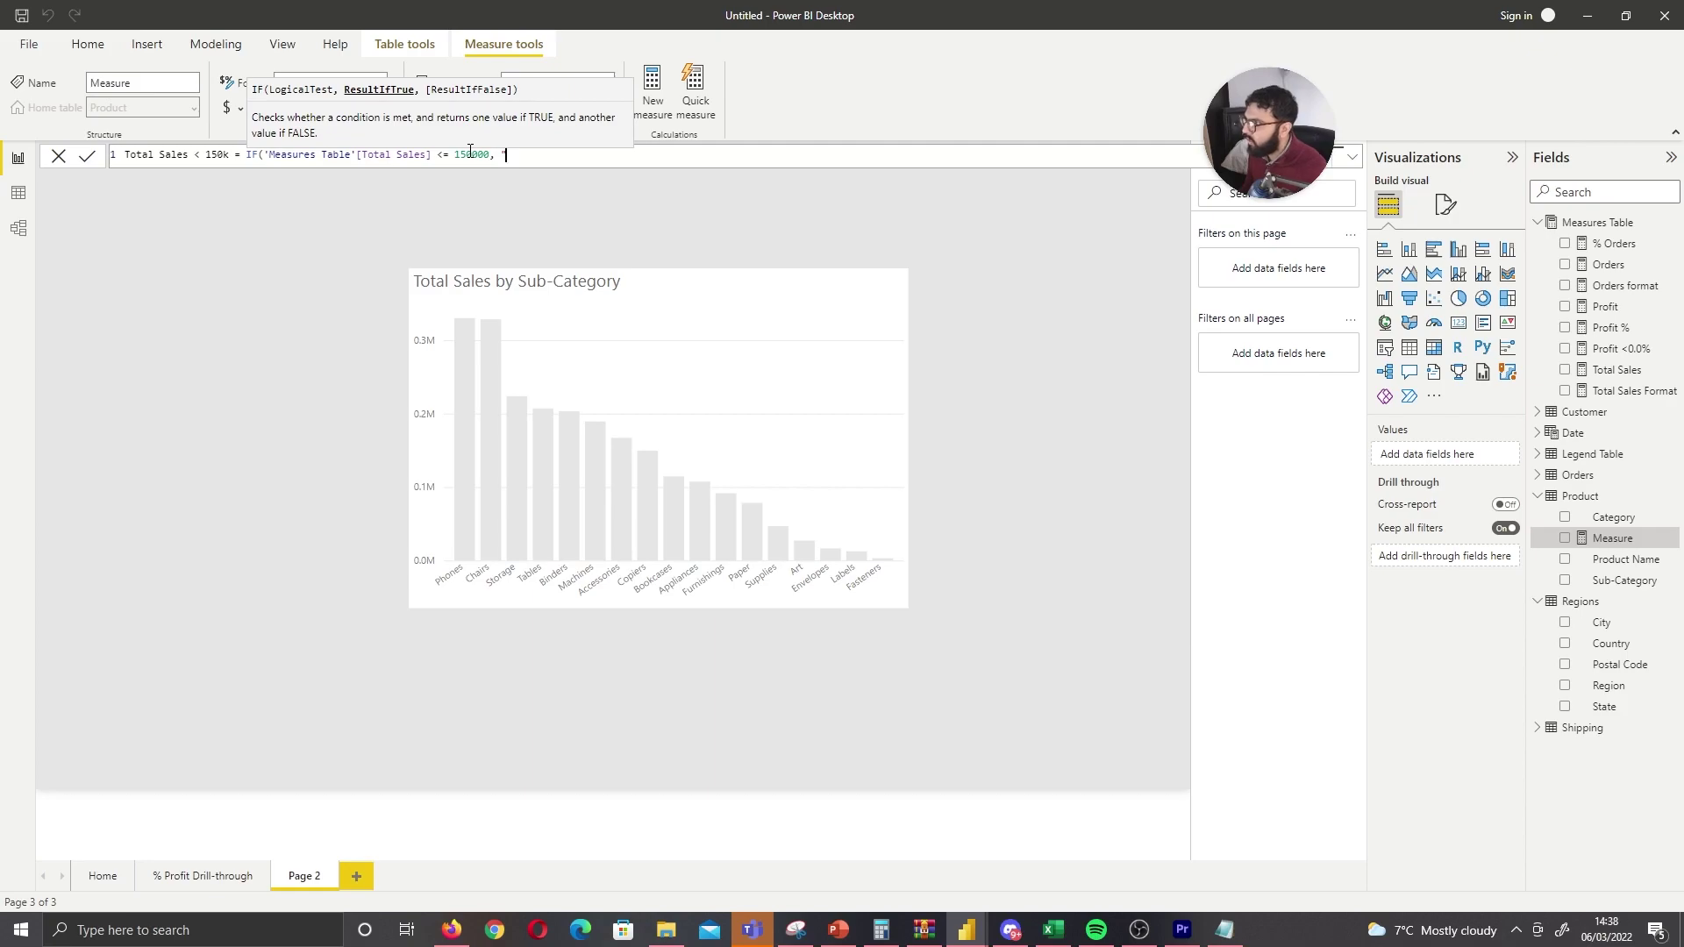
Fill in the colour results "#E0564D" and "#E6E6E6" from Notepad and commit the measure
left_click(510, 157)
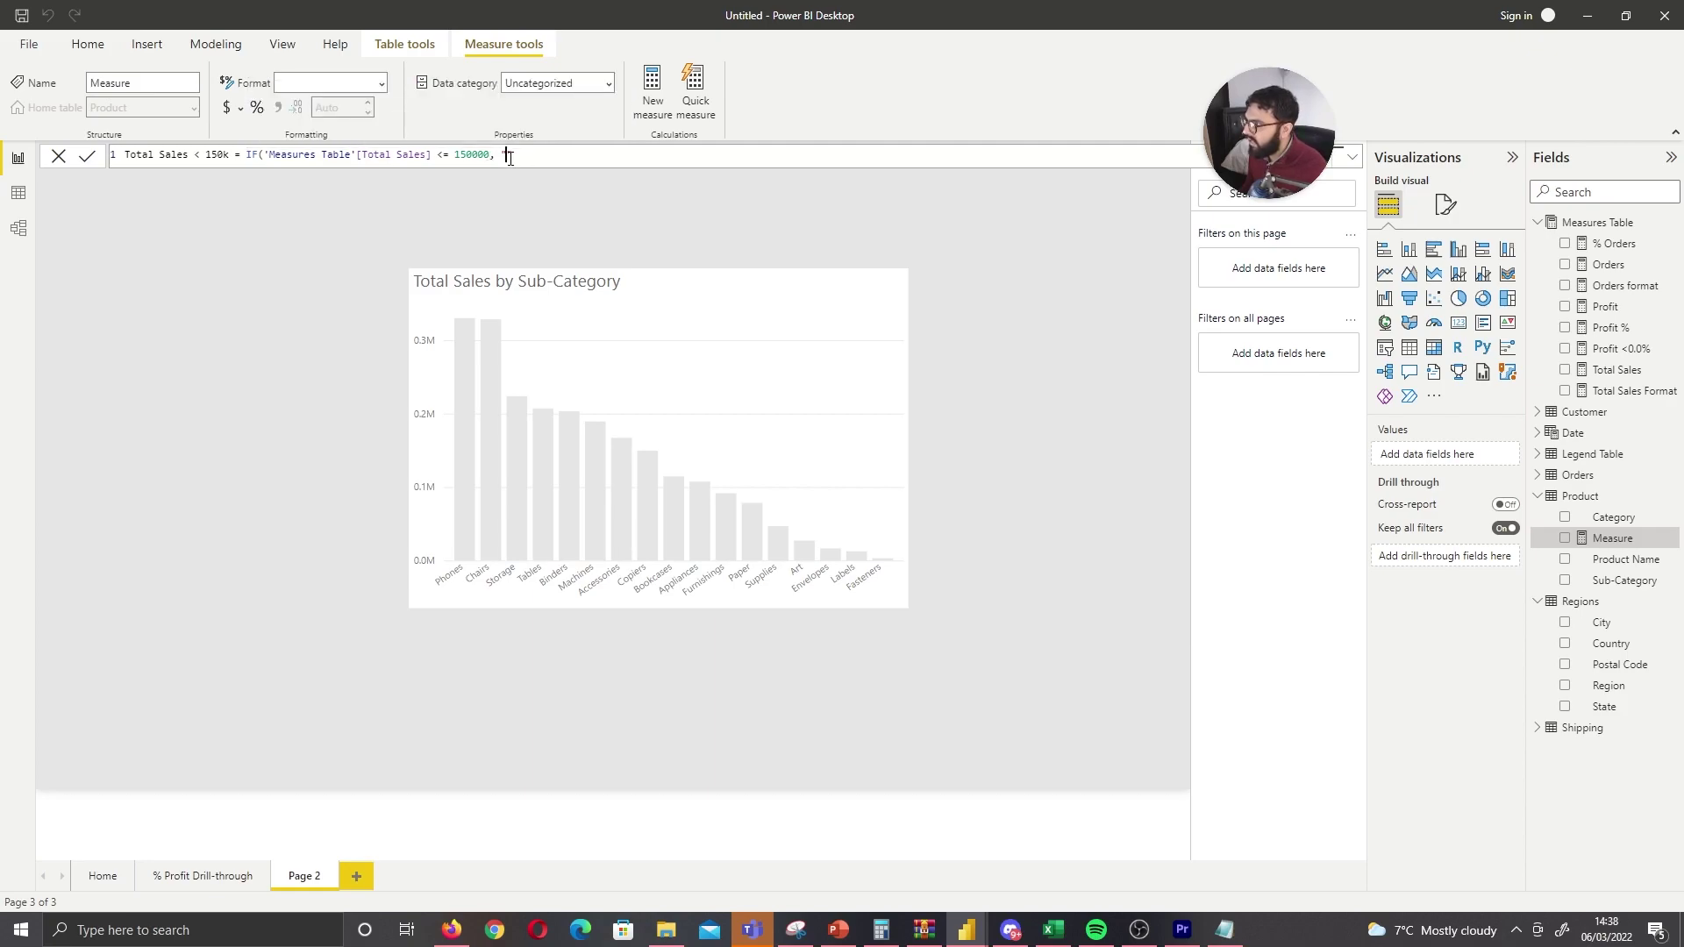
left_click(1221, 933)
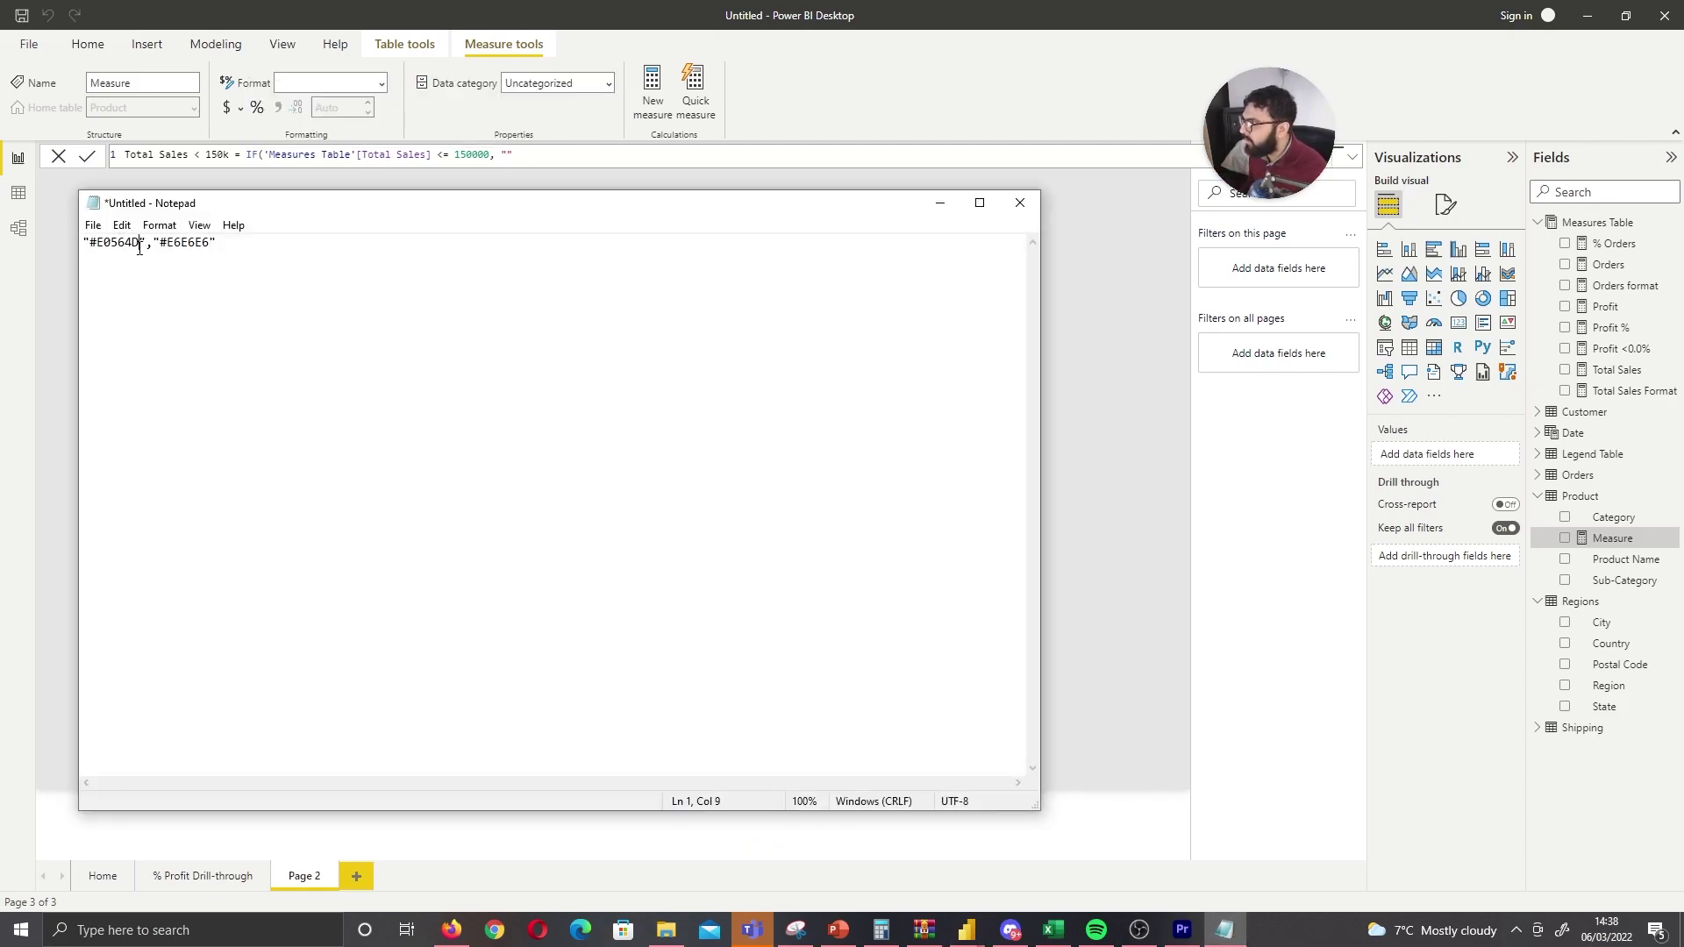
left_click_drag(140, 247, 92, 246)
key("ctrl+c")
left_click(939, 209)
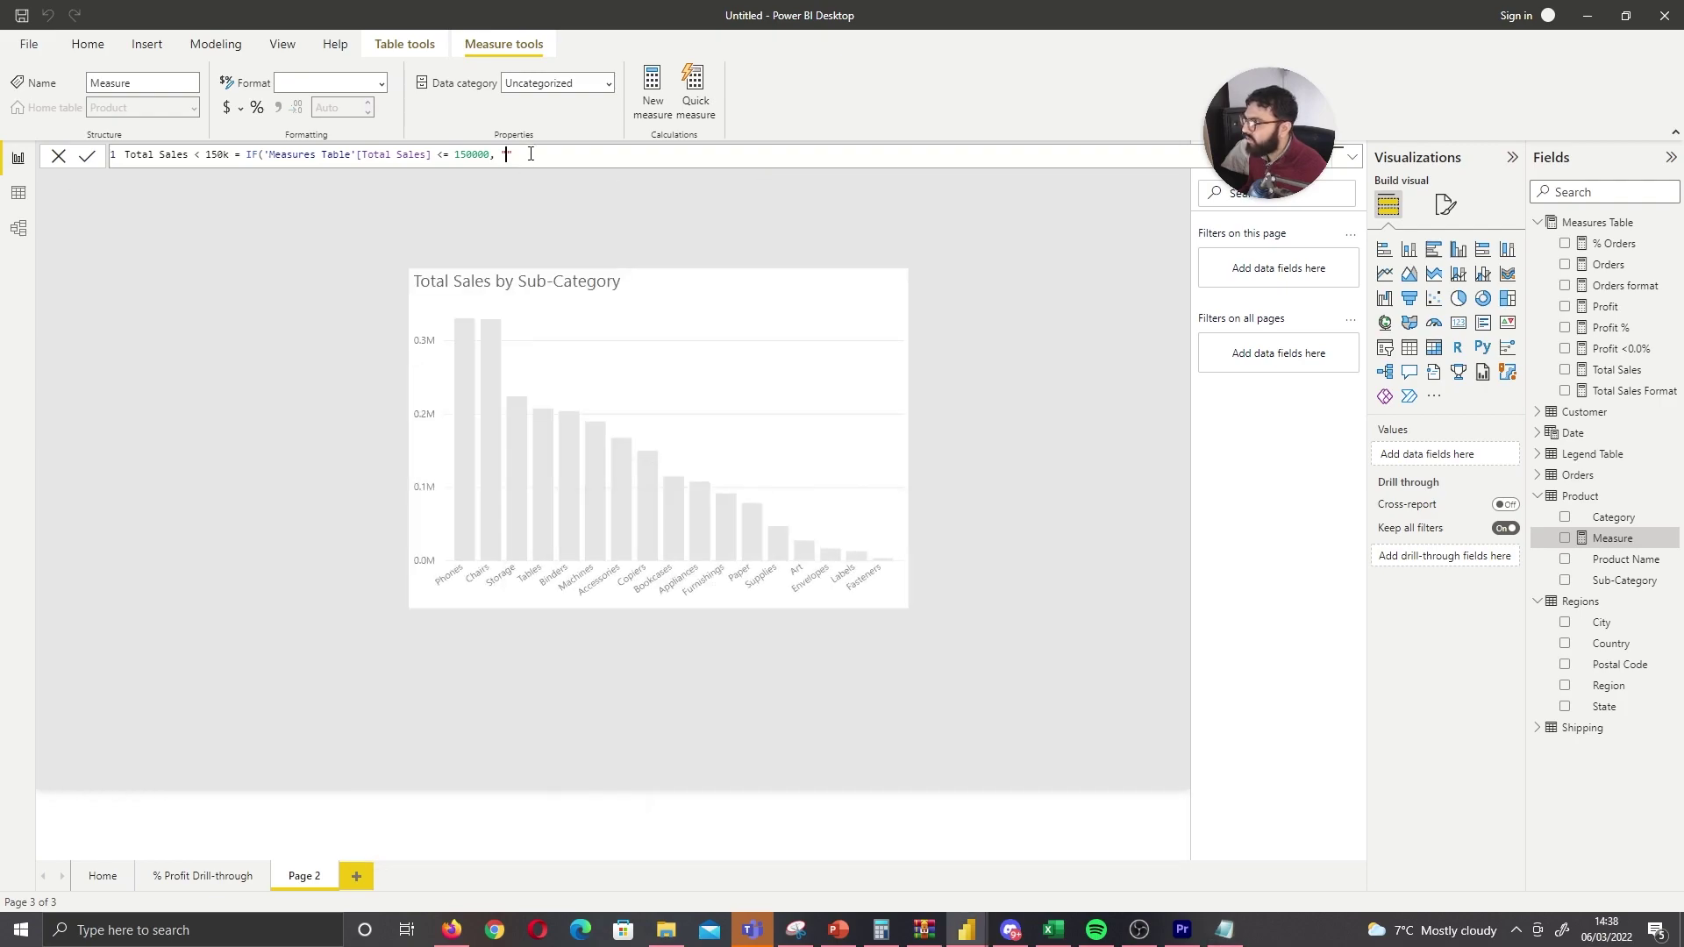
key("ctrl+v")
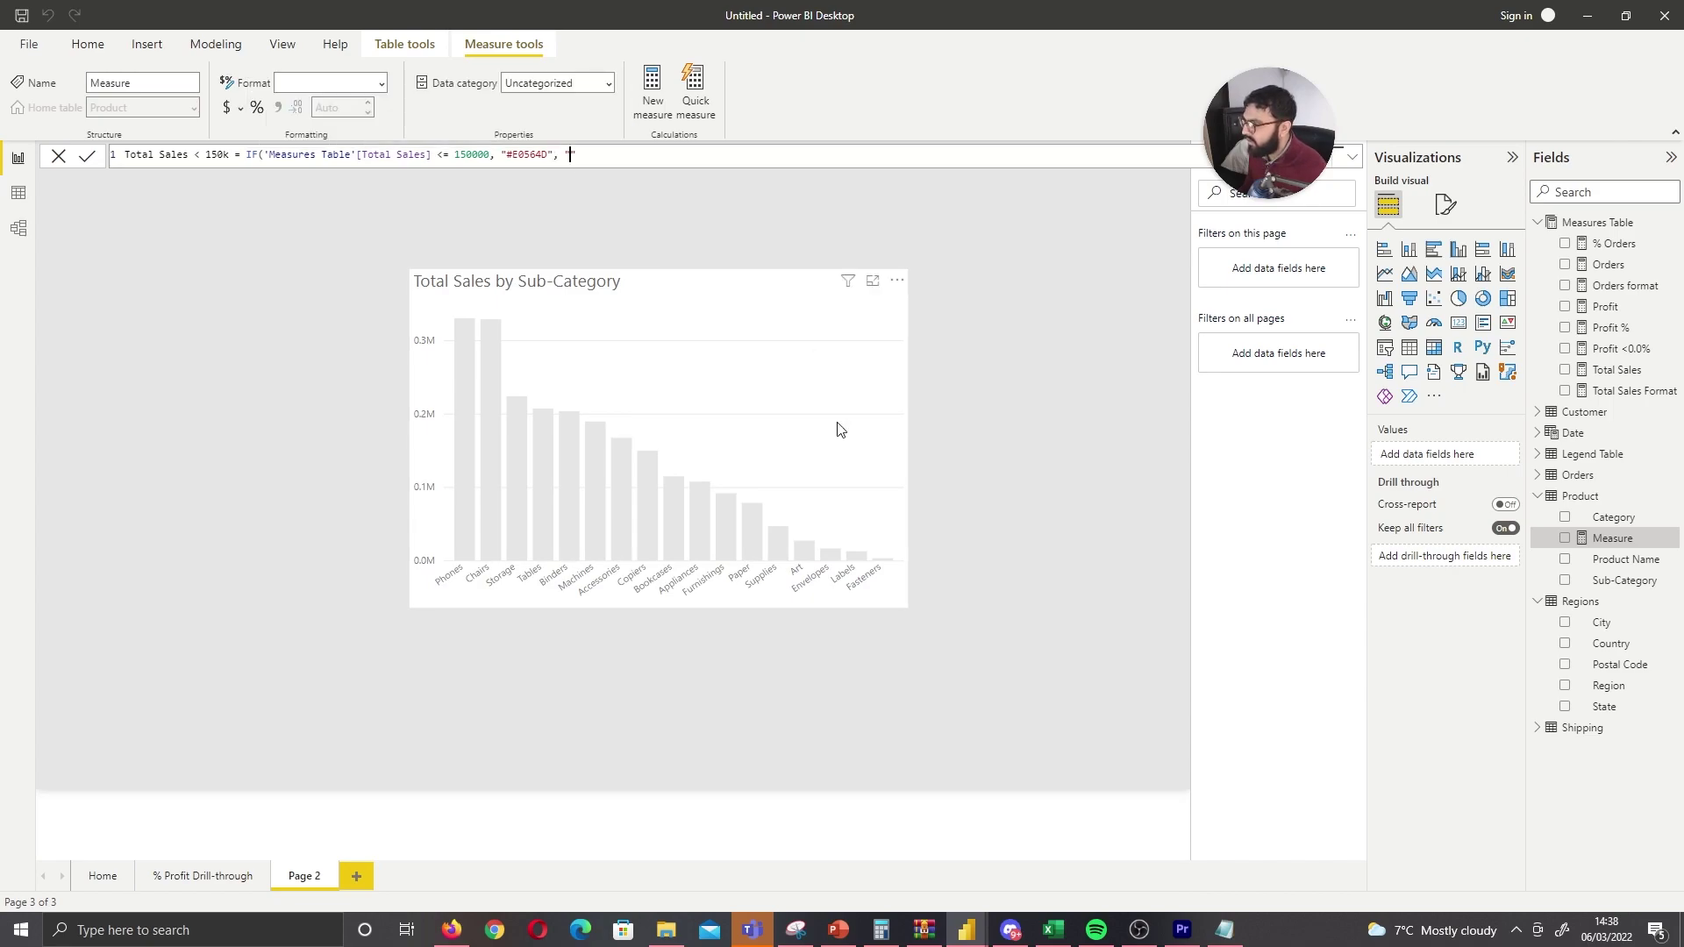
left_click(1224, 930)
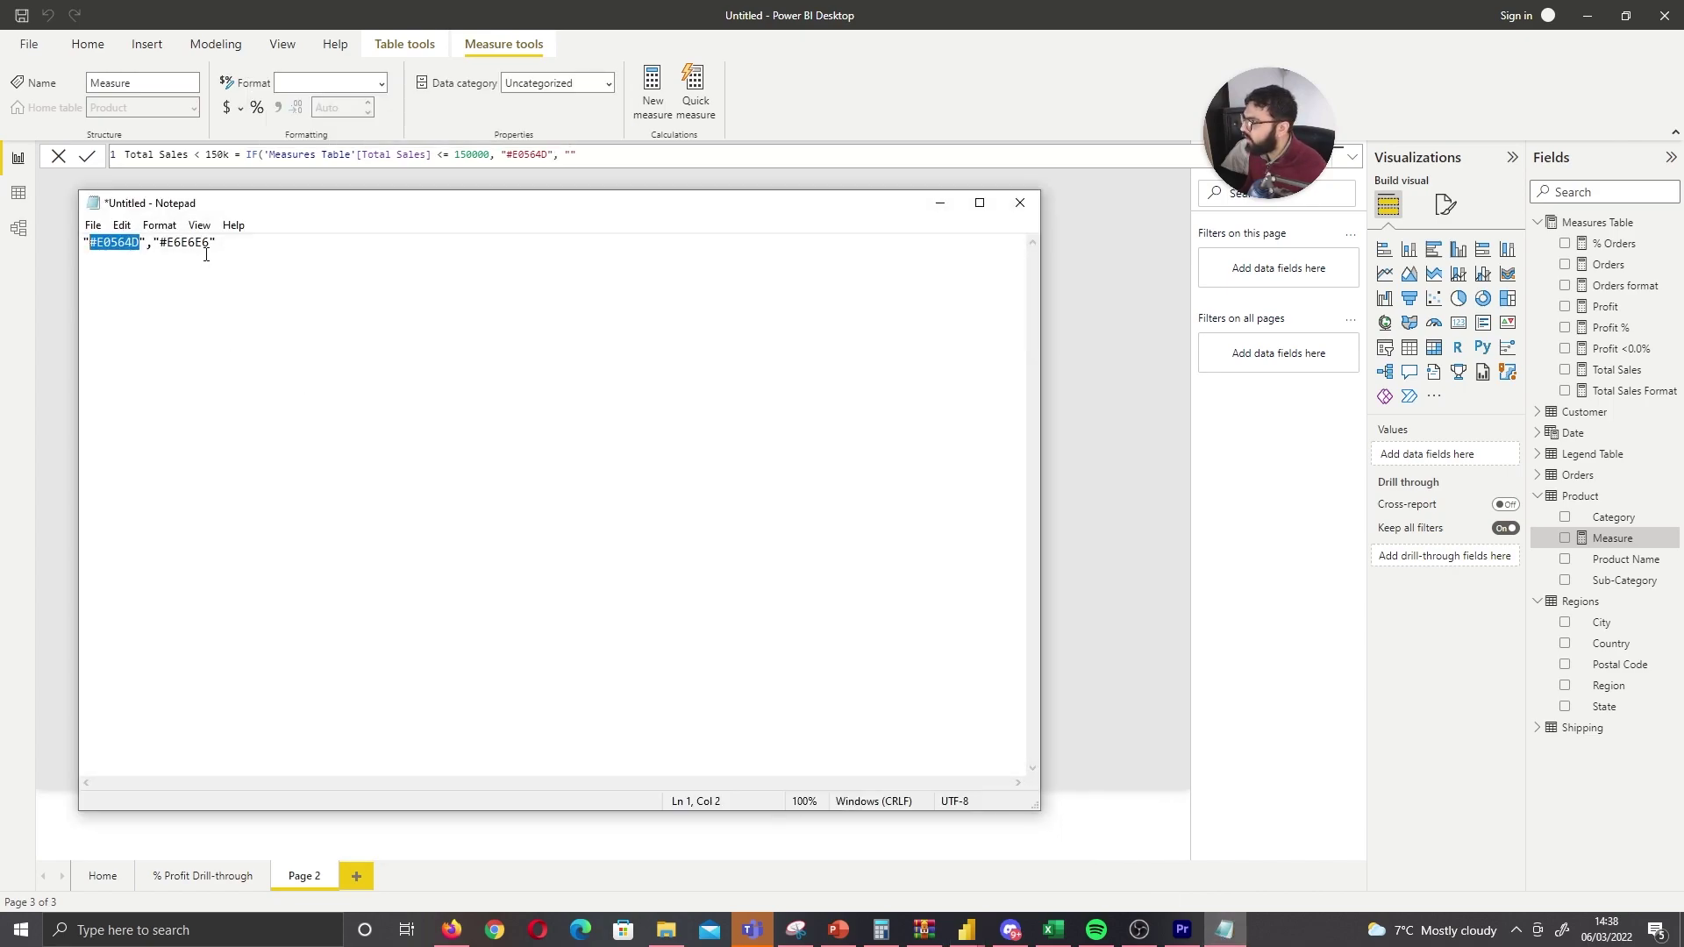
left_click_drag(210, 245, 167, 248)
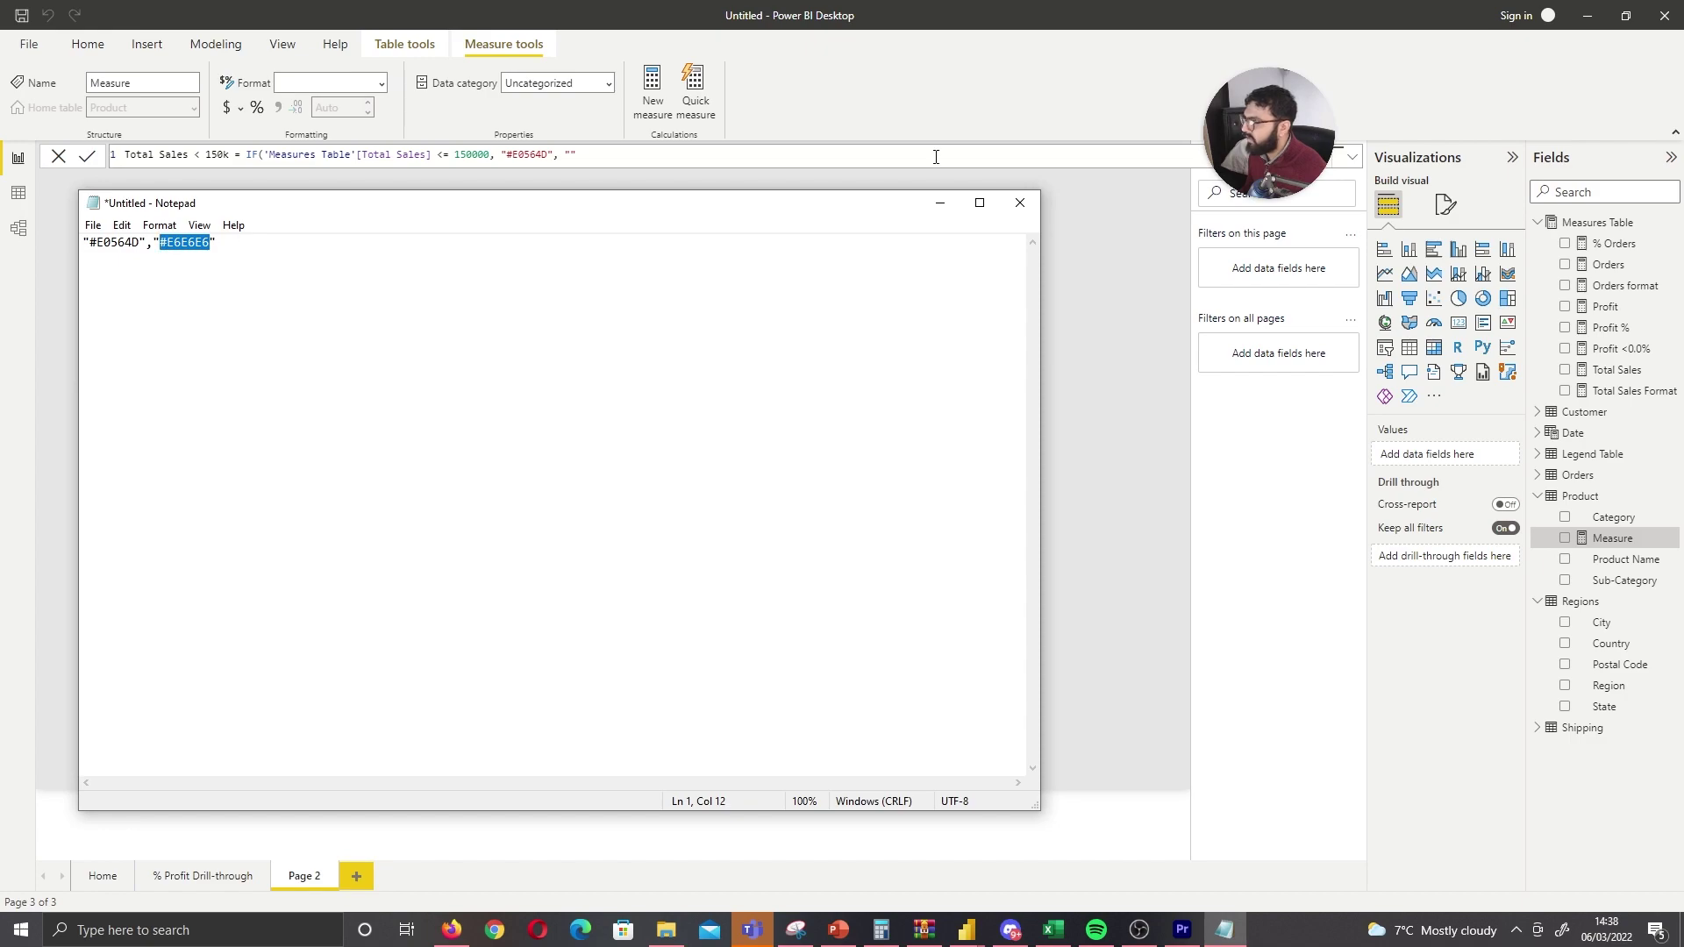
left_click(572, 155)
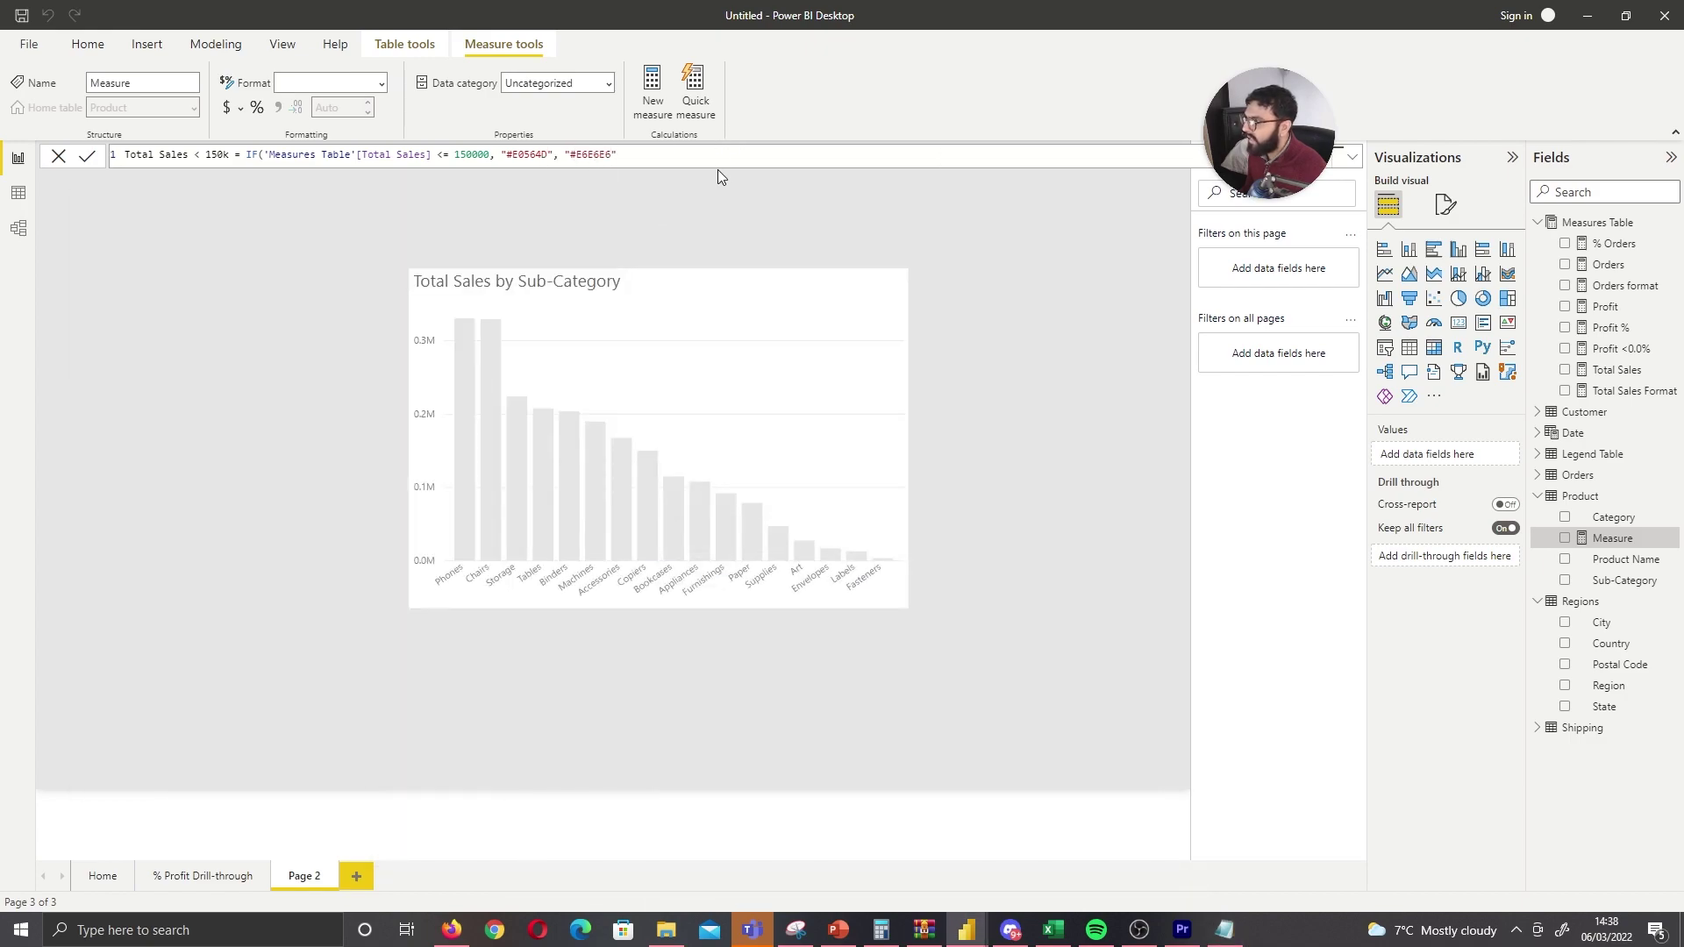
type(")")
key("Return")
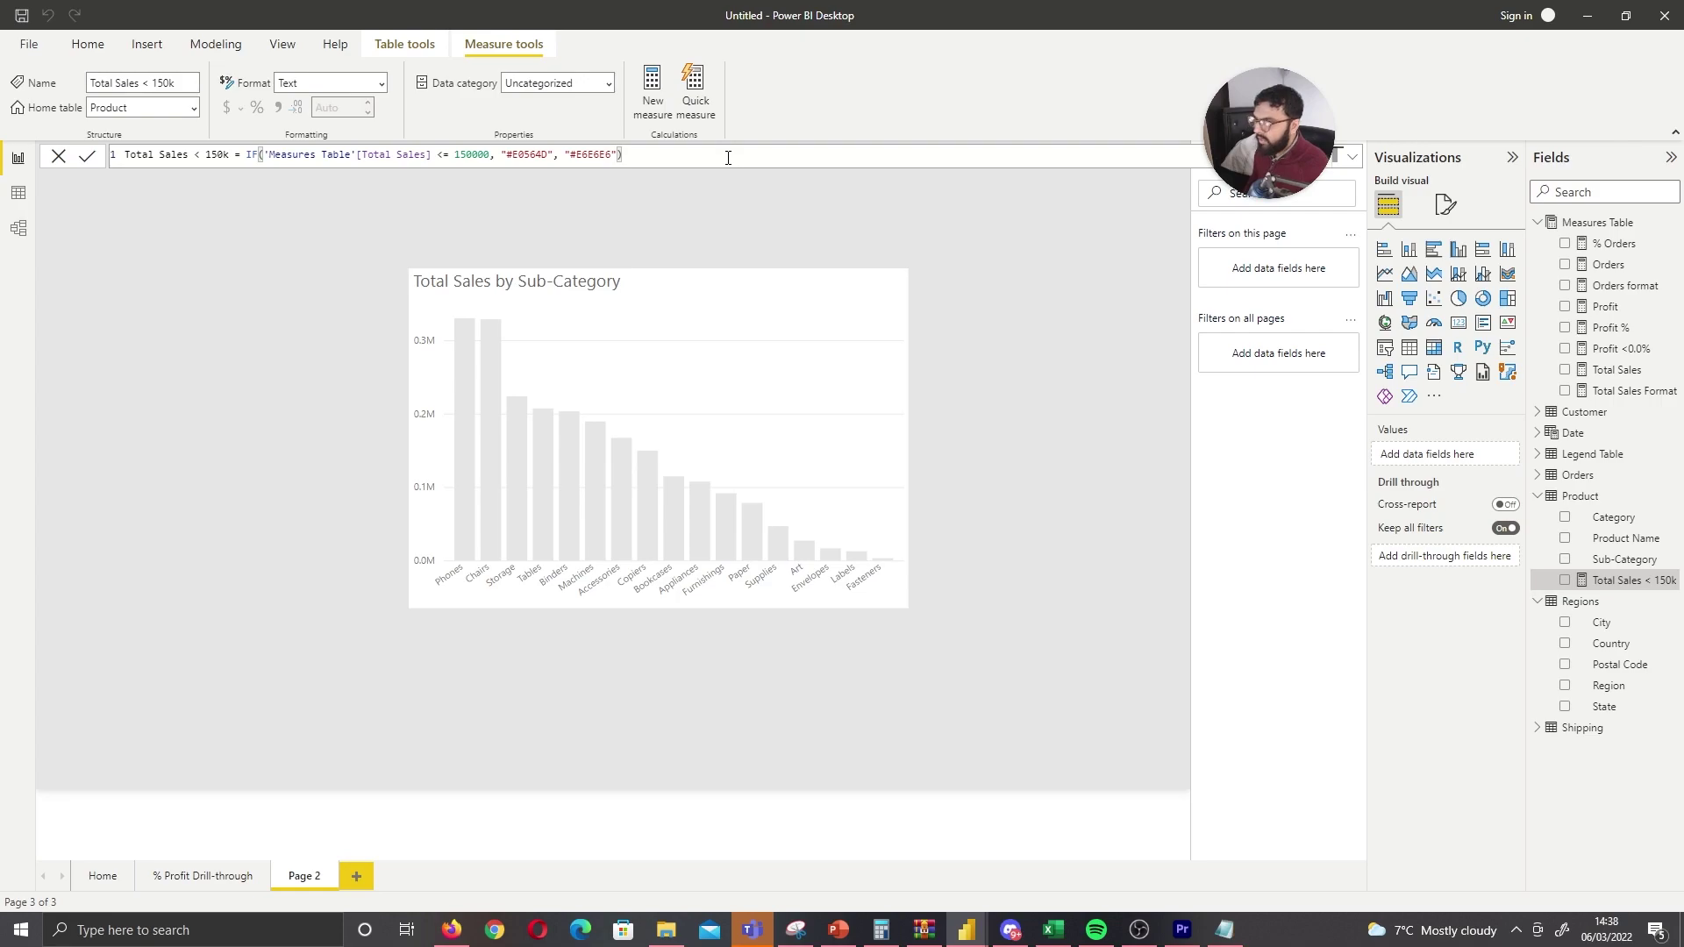
left_click(734, 176)
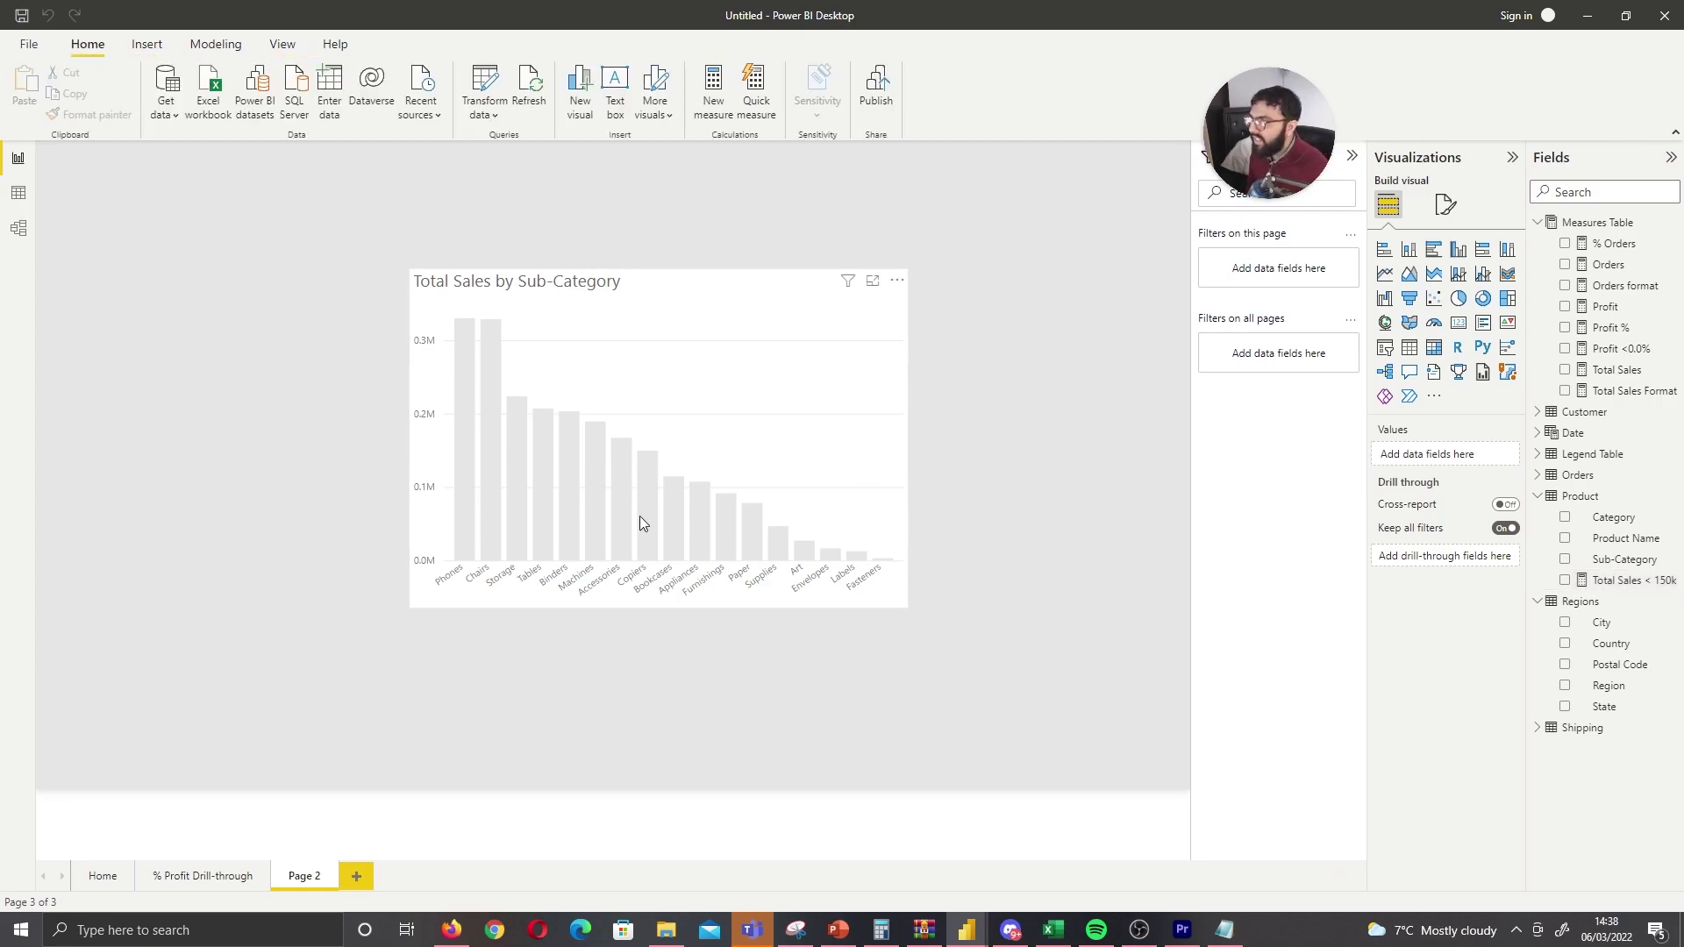
Select the Total Sales by Sub-Category chart and expand its Columns > Colors formatting
left_click(875, 423)
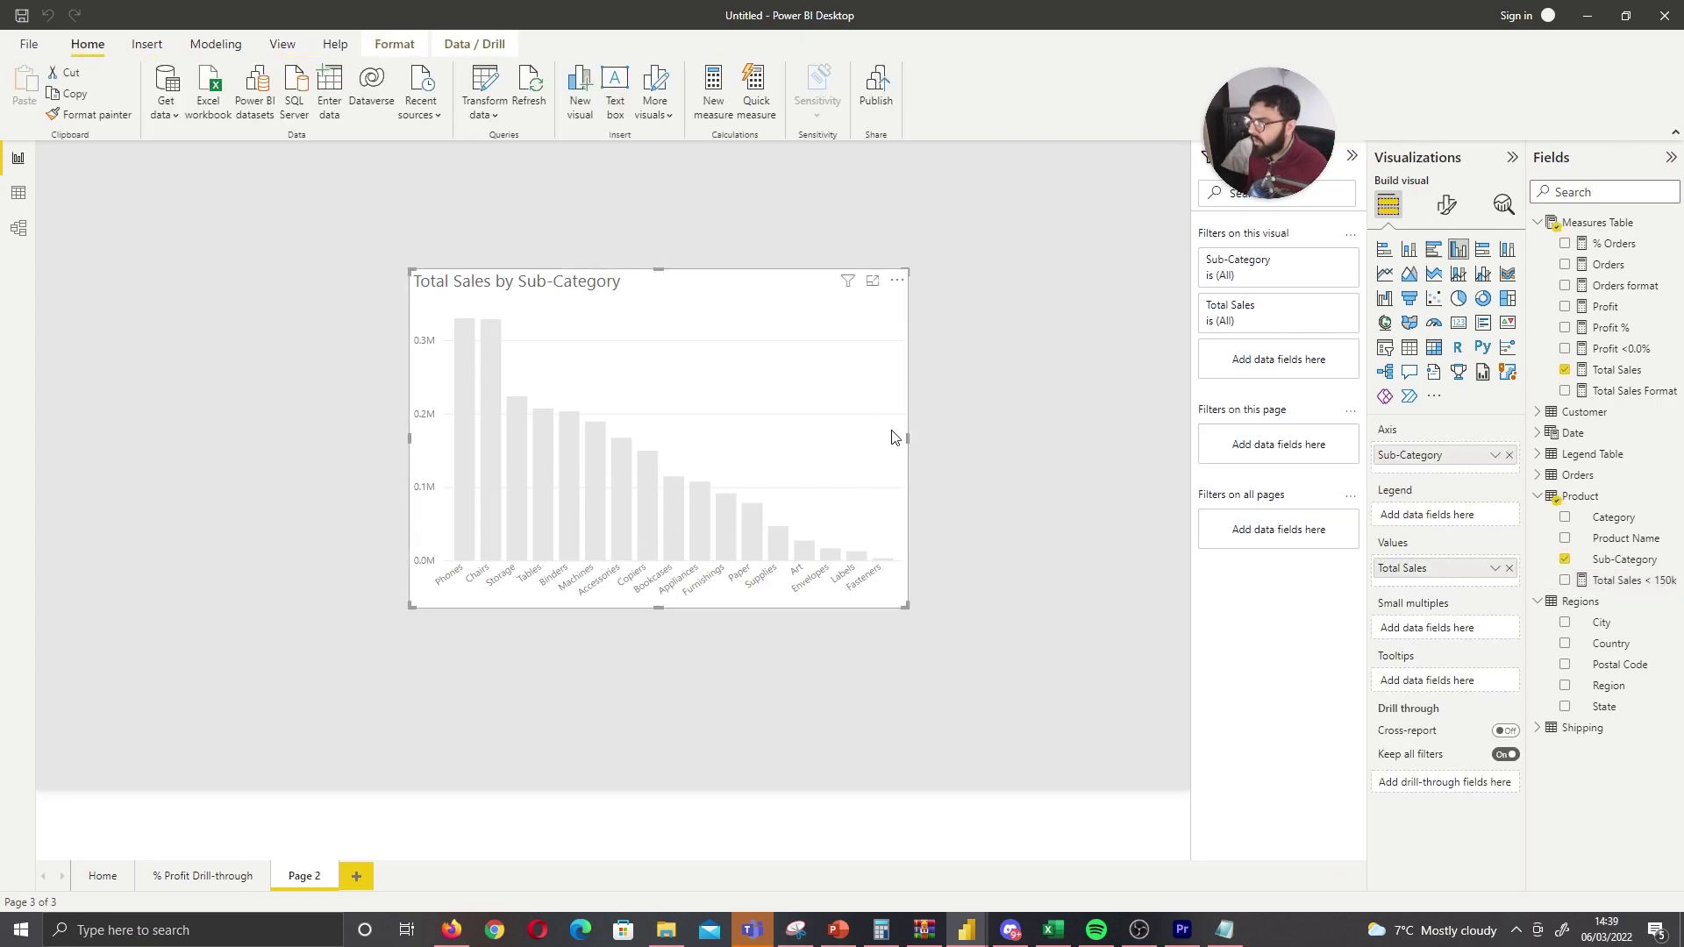
left_click(1439, 218)
left_click(1402, 577)
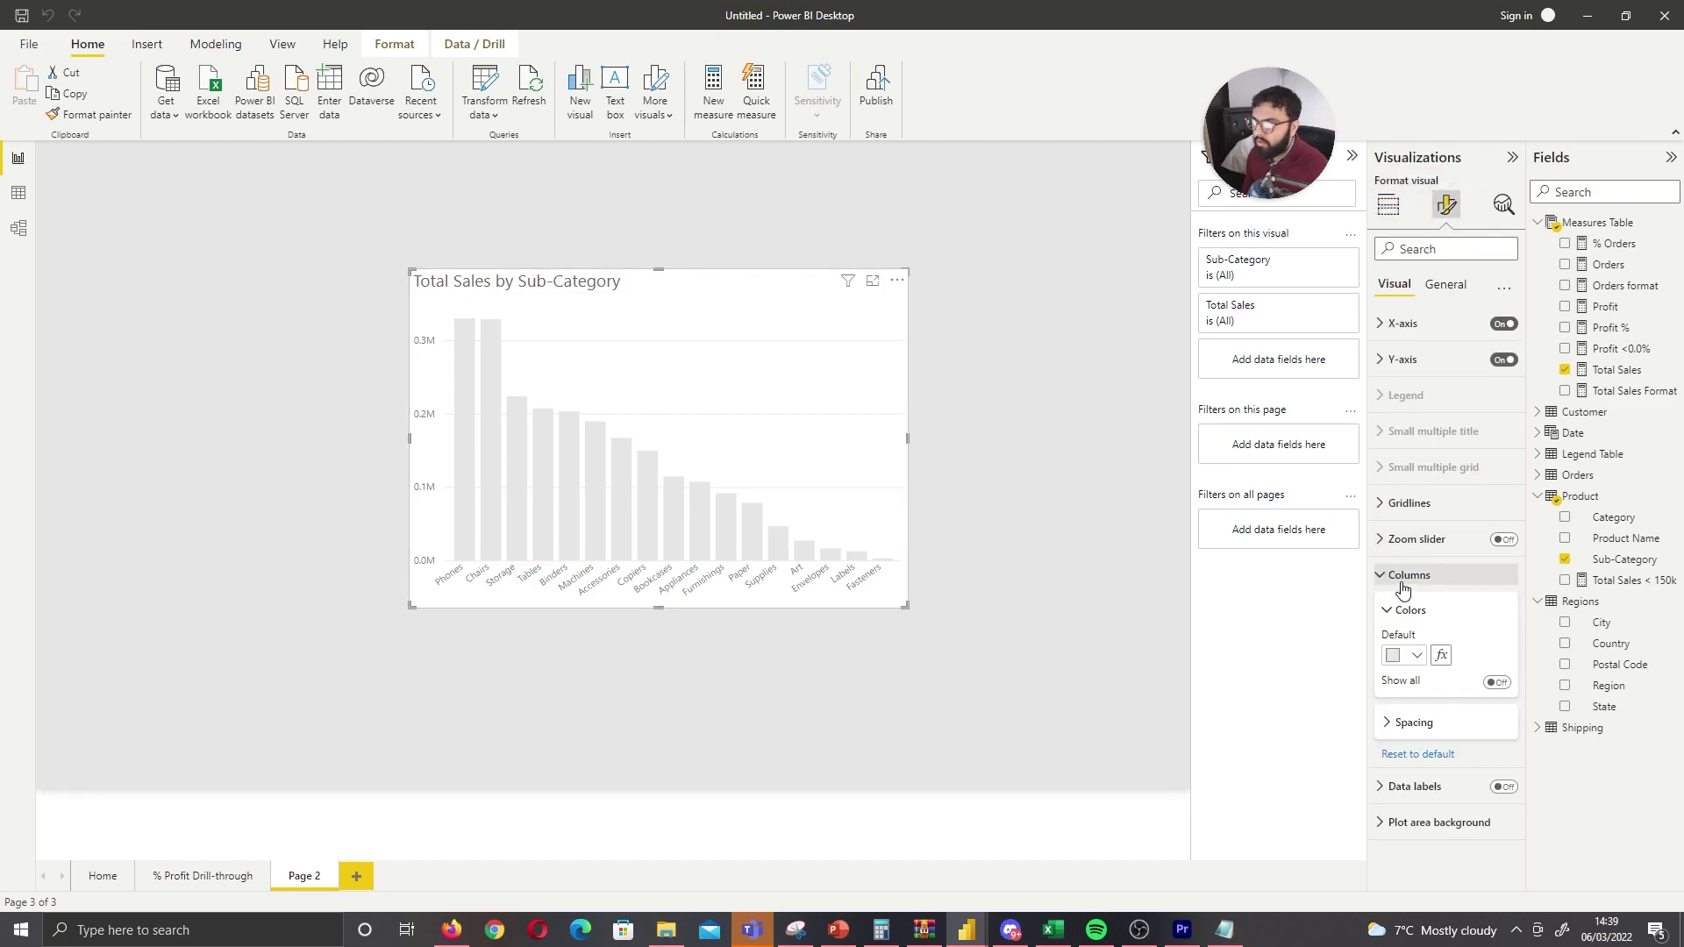
Colour the columns by Field value using the Product measure Total Sales < 150k
left_click(1443, 657)
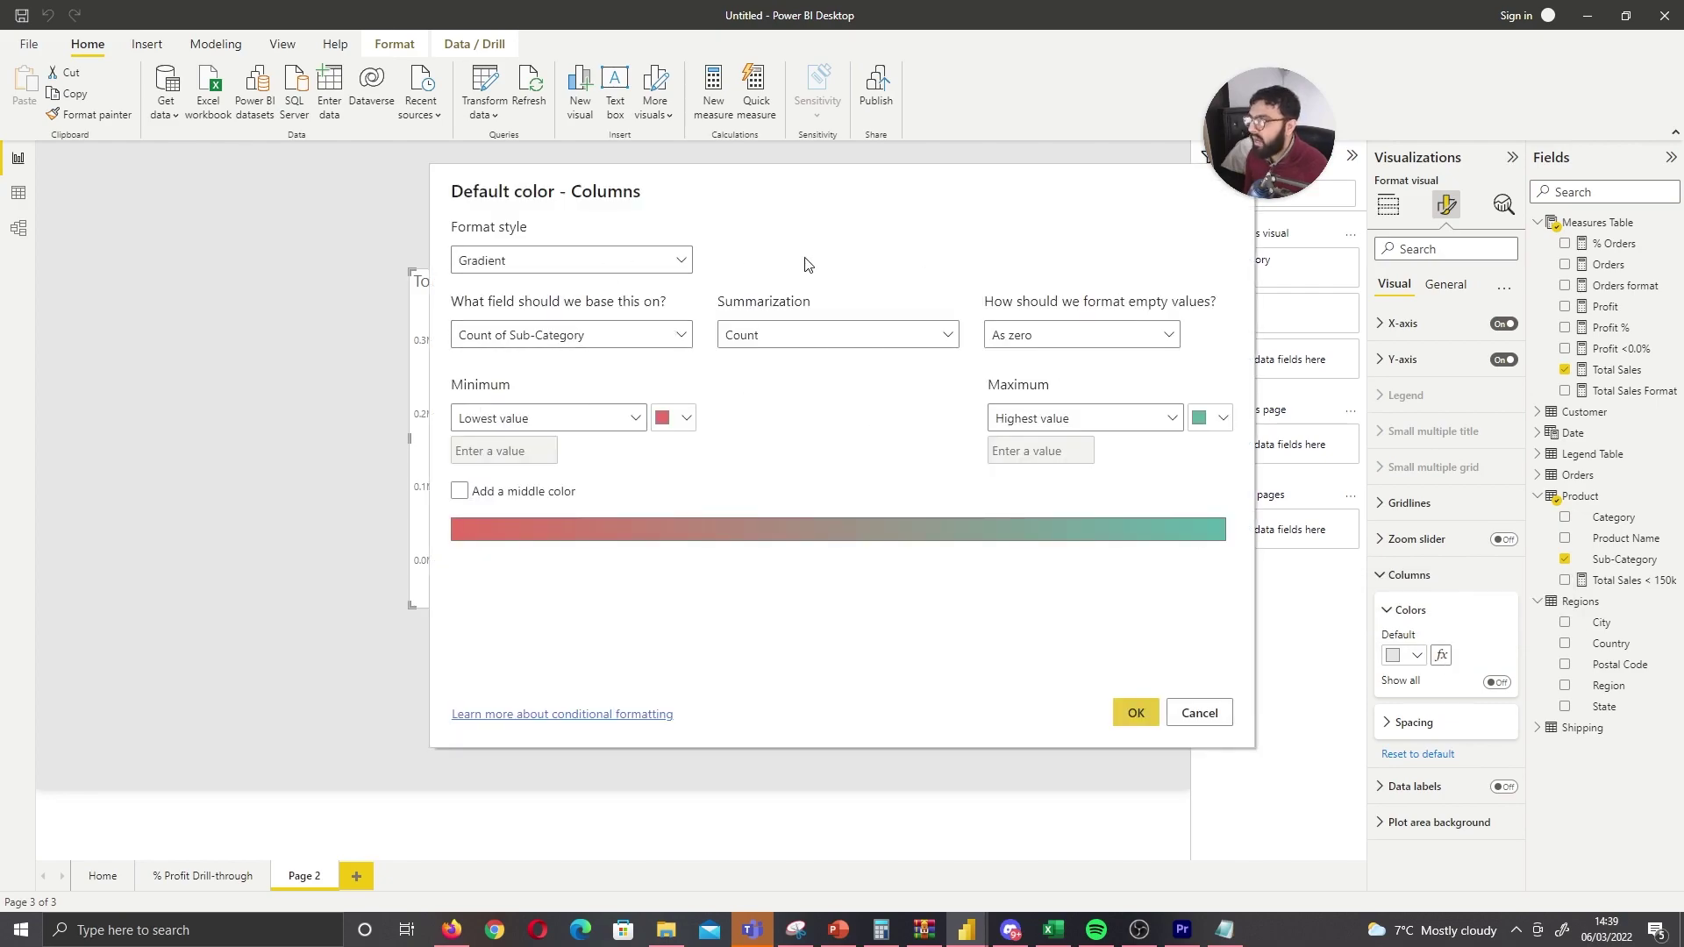
left_click(492, 266)
left_click(504, 349)
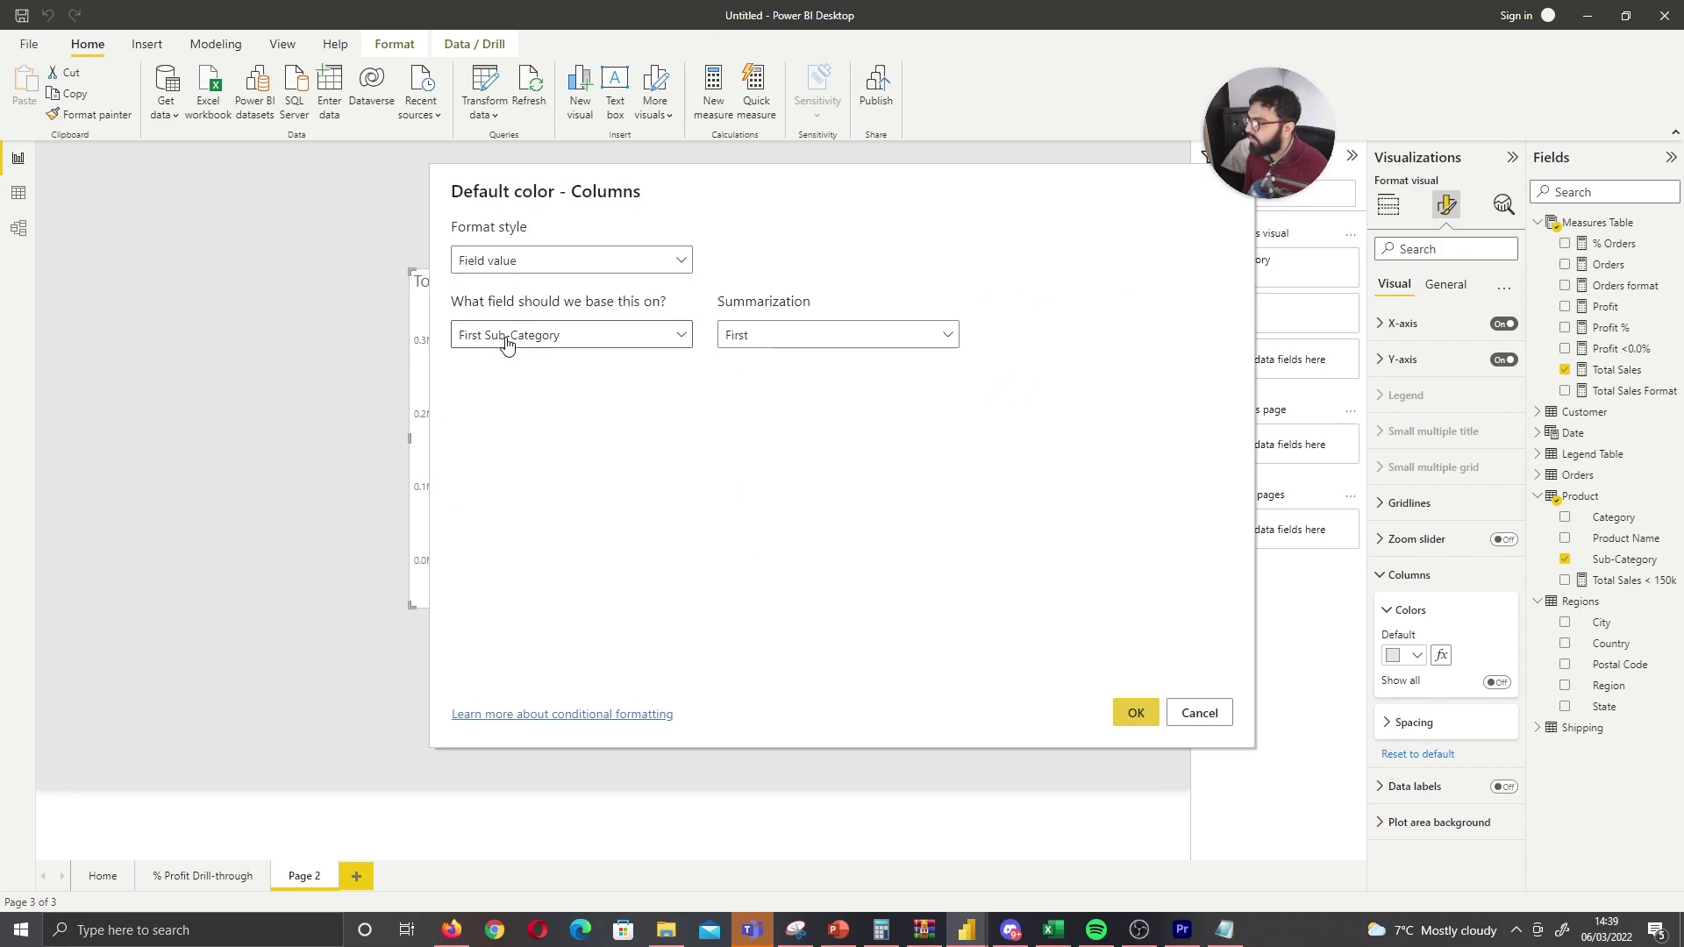
left_click(577, 340)
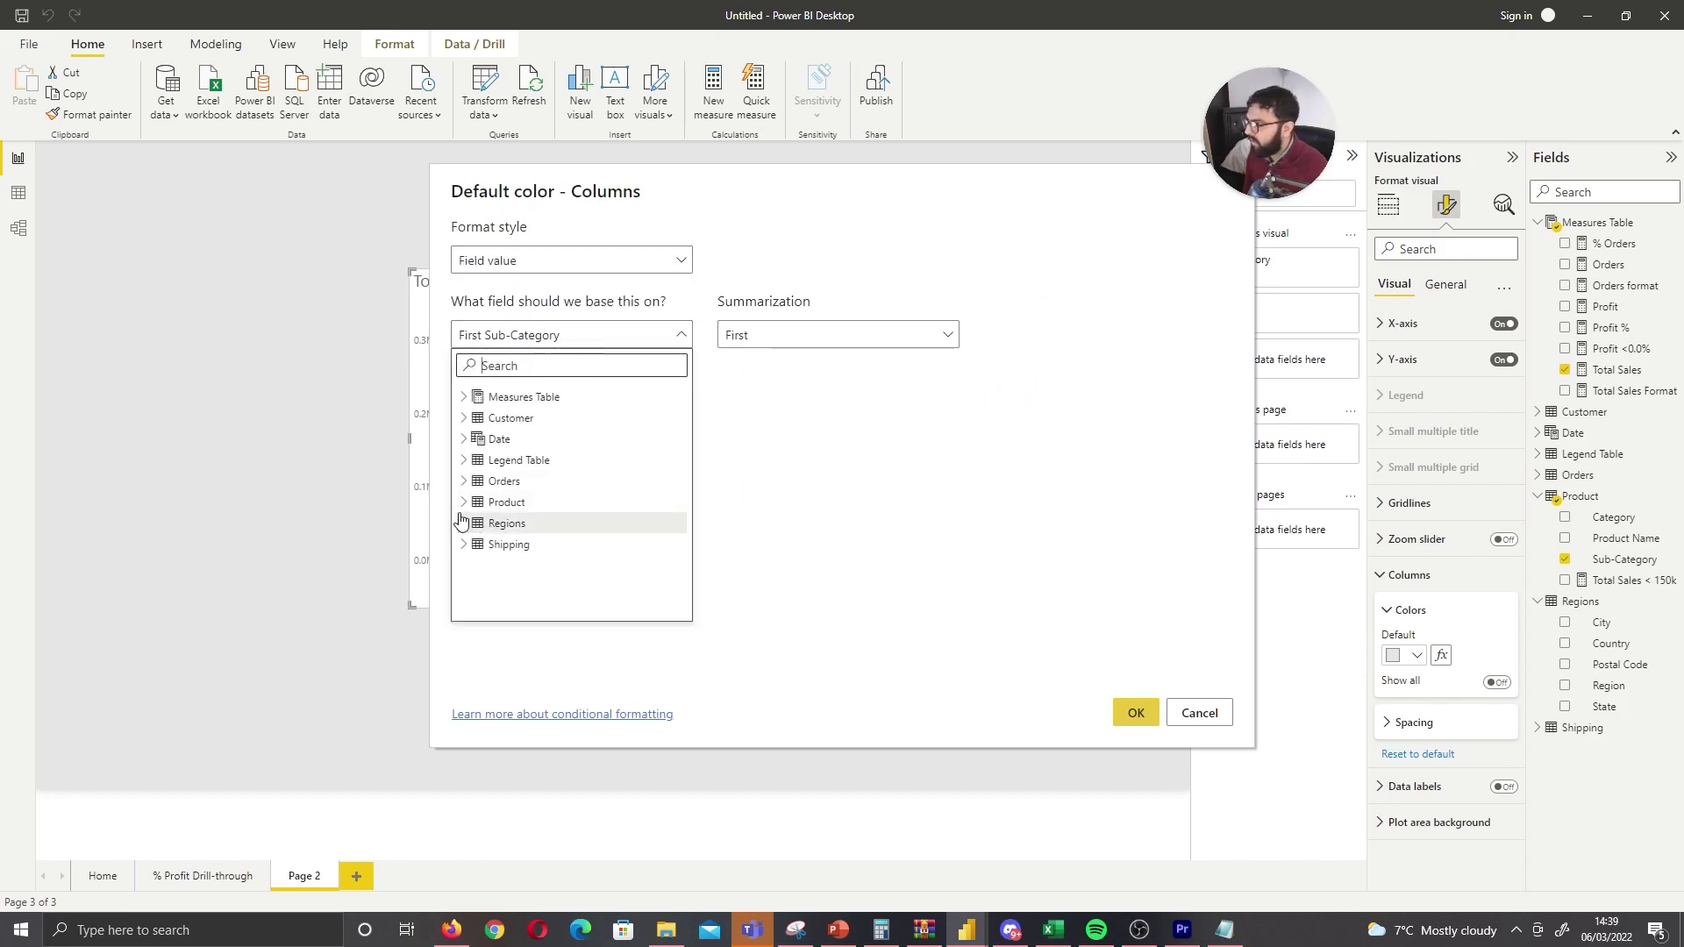
left_click(462, 503)
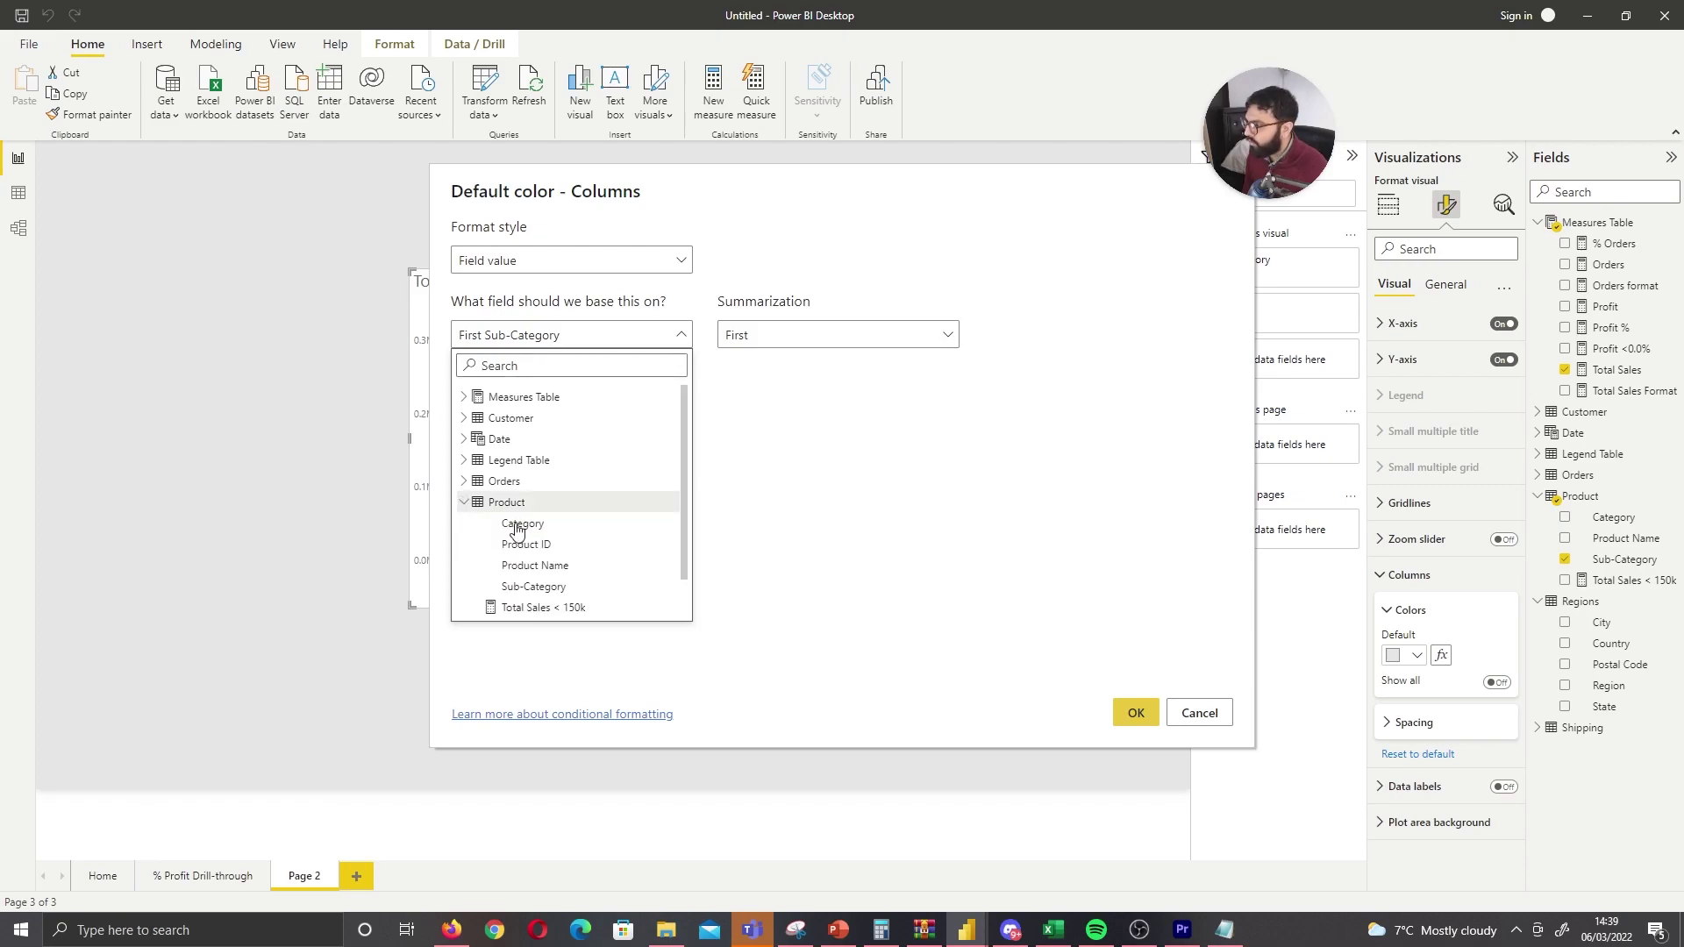
scroll(579, 551, "down", 1)
left_click(554, 562)
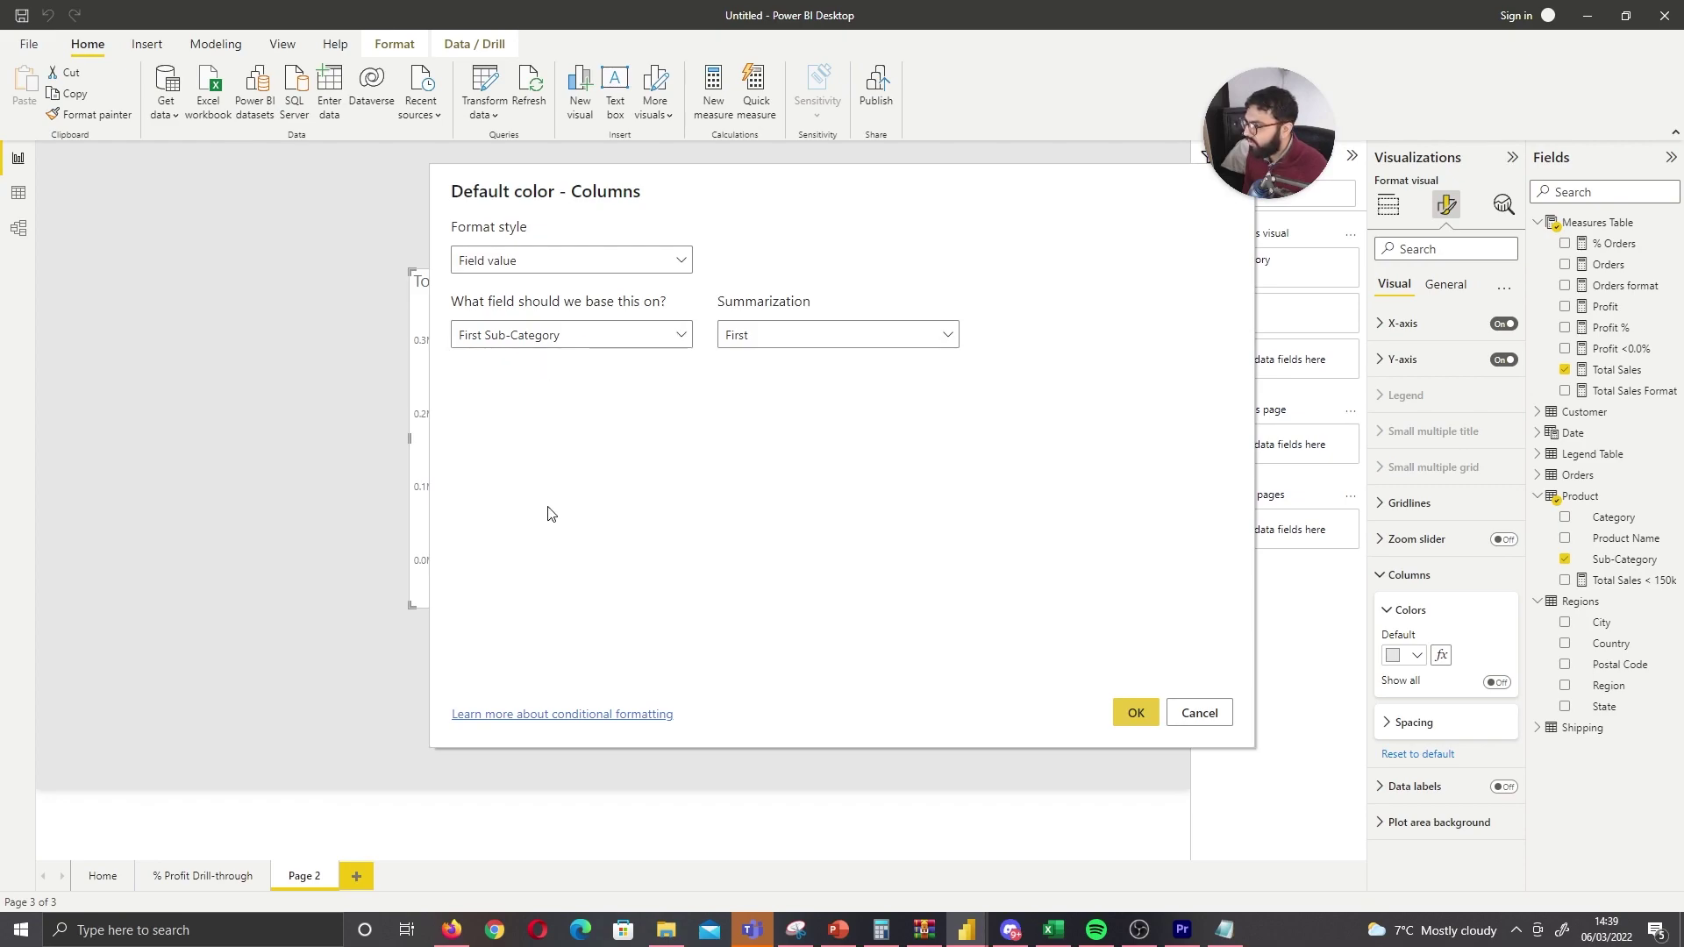
left_click(593, 334)
left_click(553, 608)
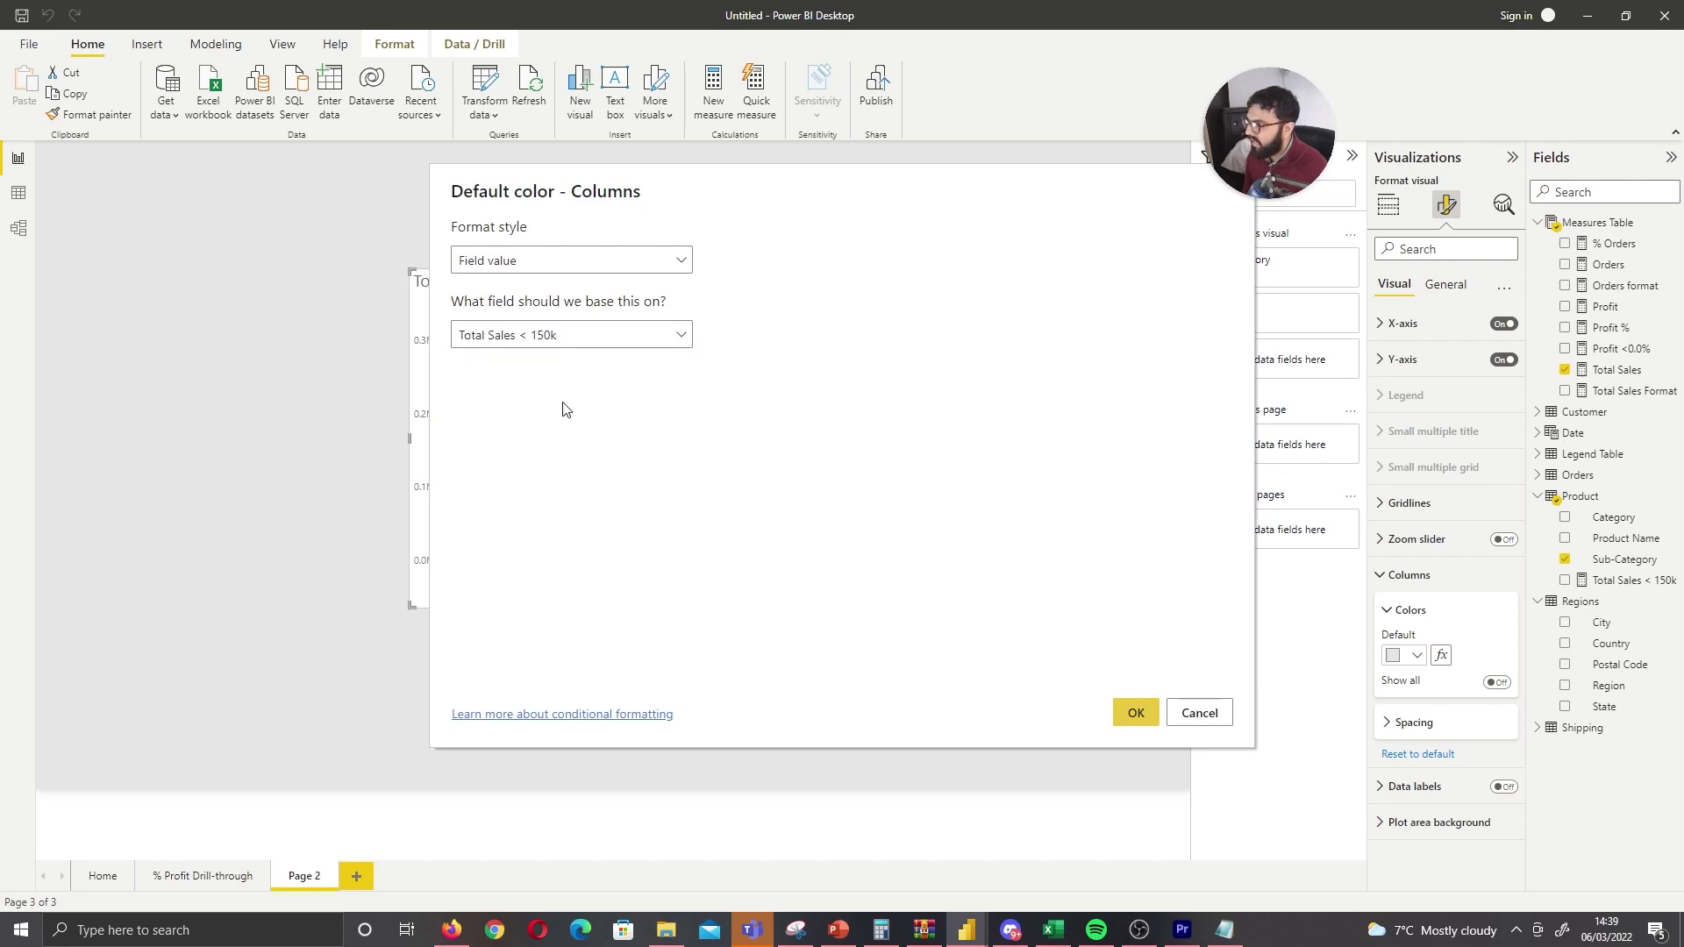
left_click(1132, 715)
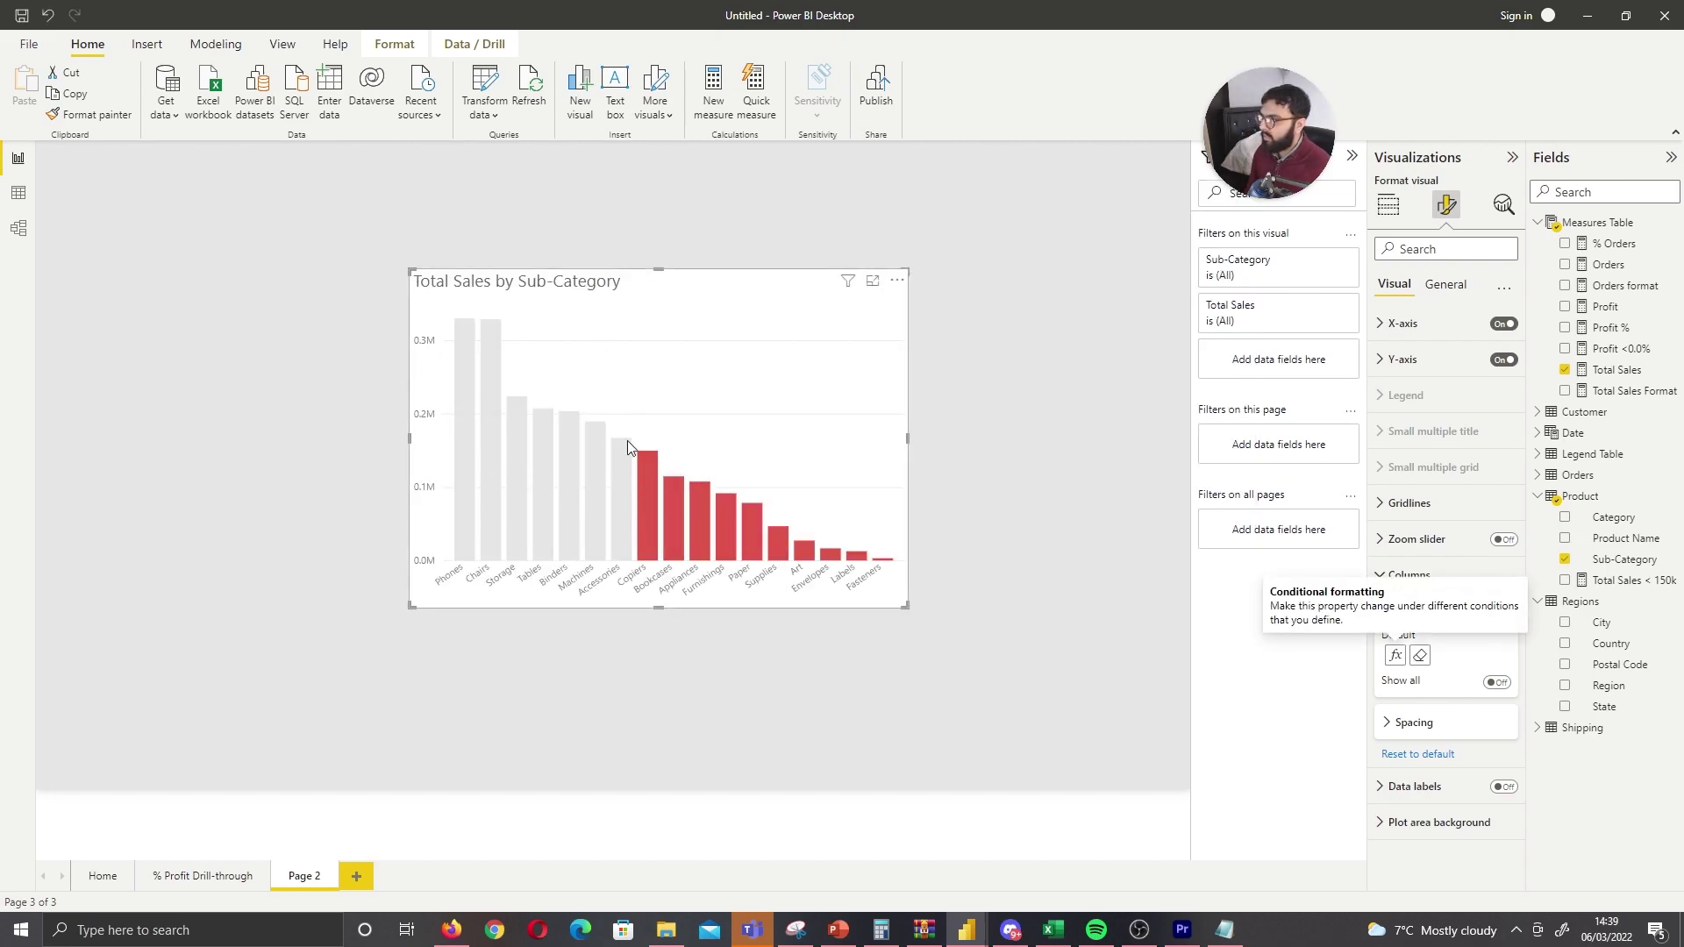
left_click_drag(650, 461, 760, 427)
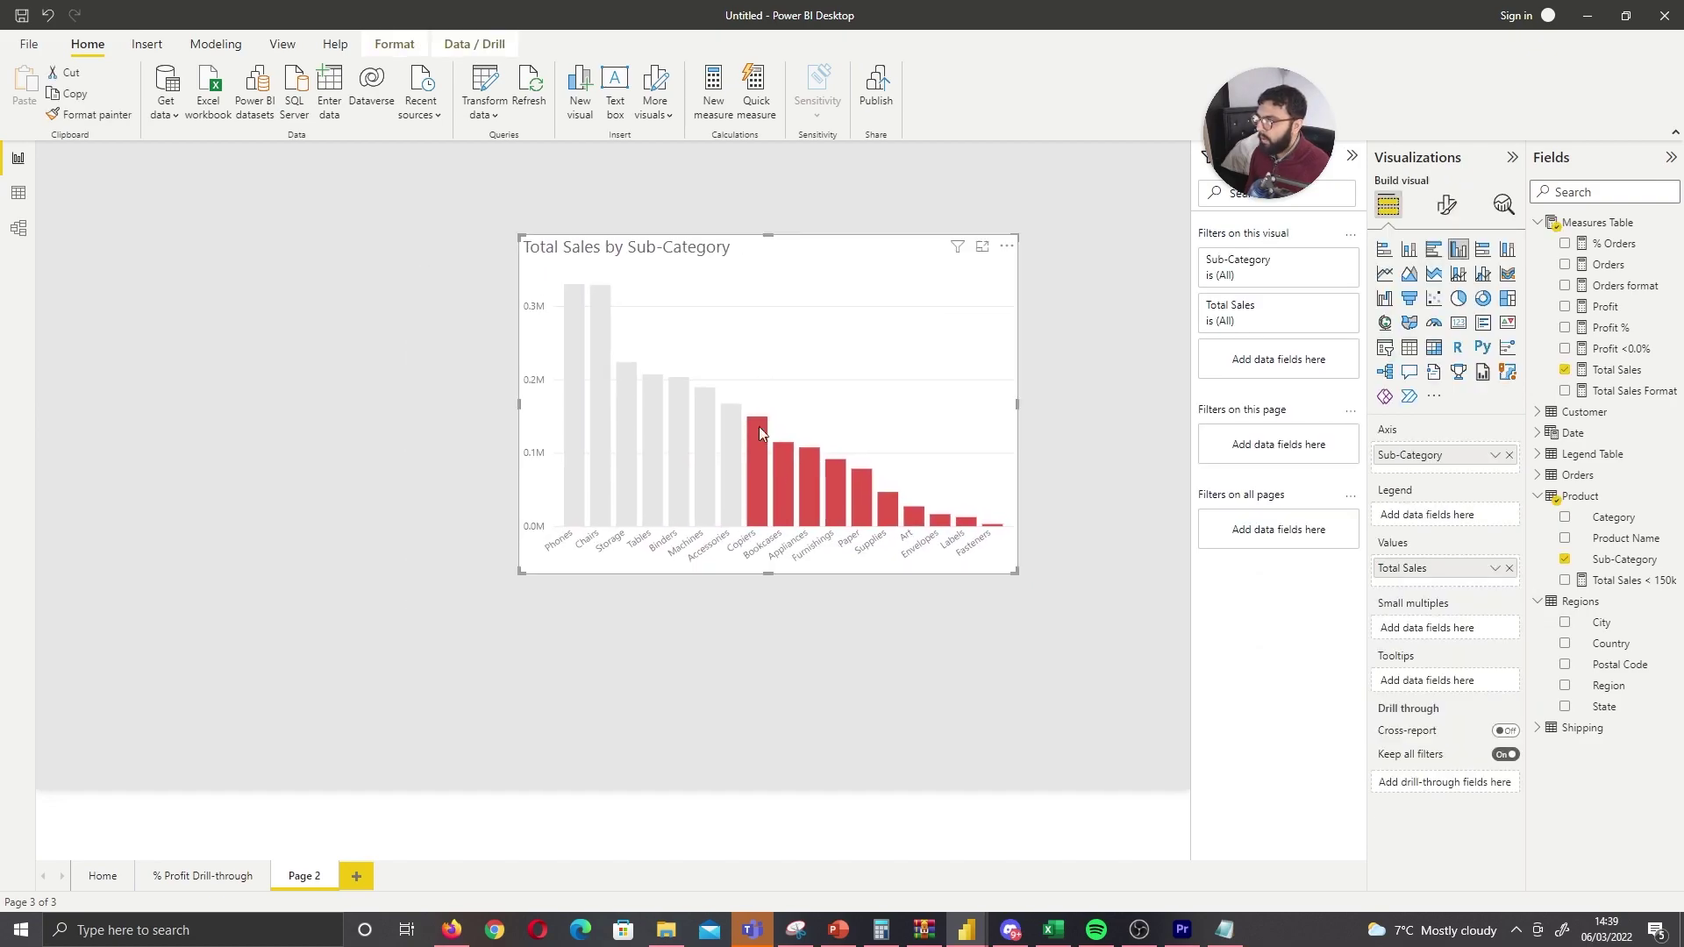
left_click(818, 600)
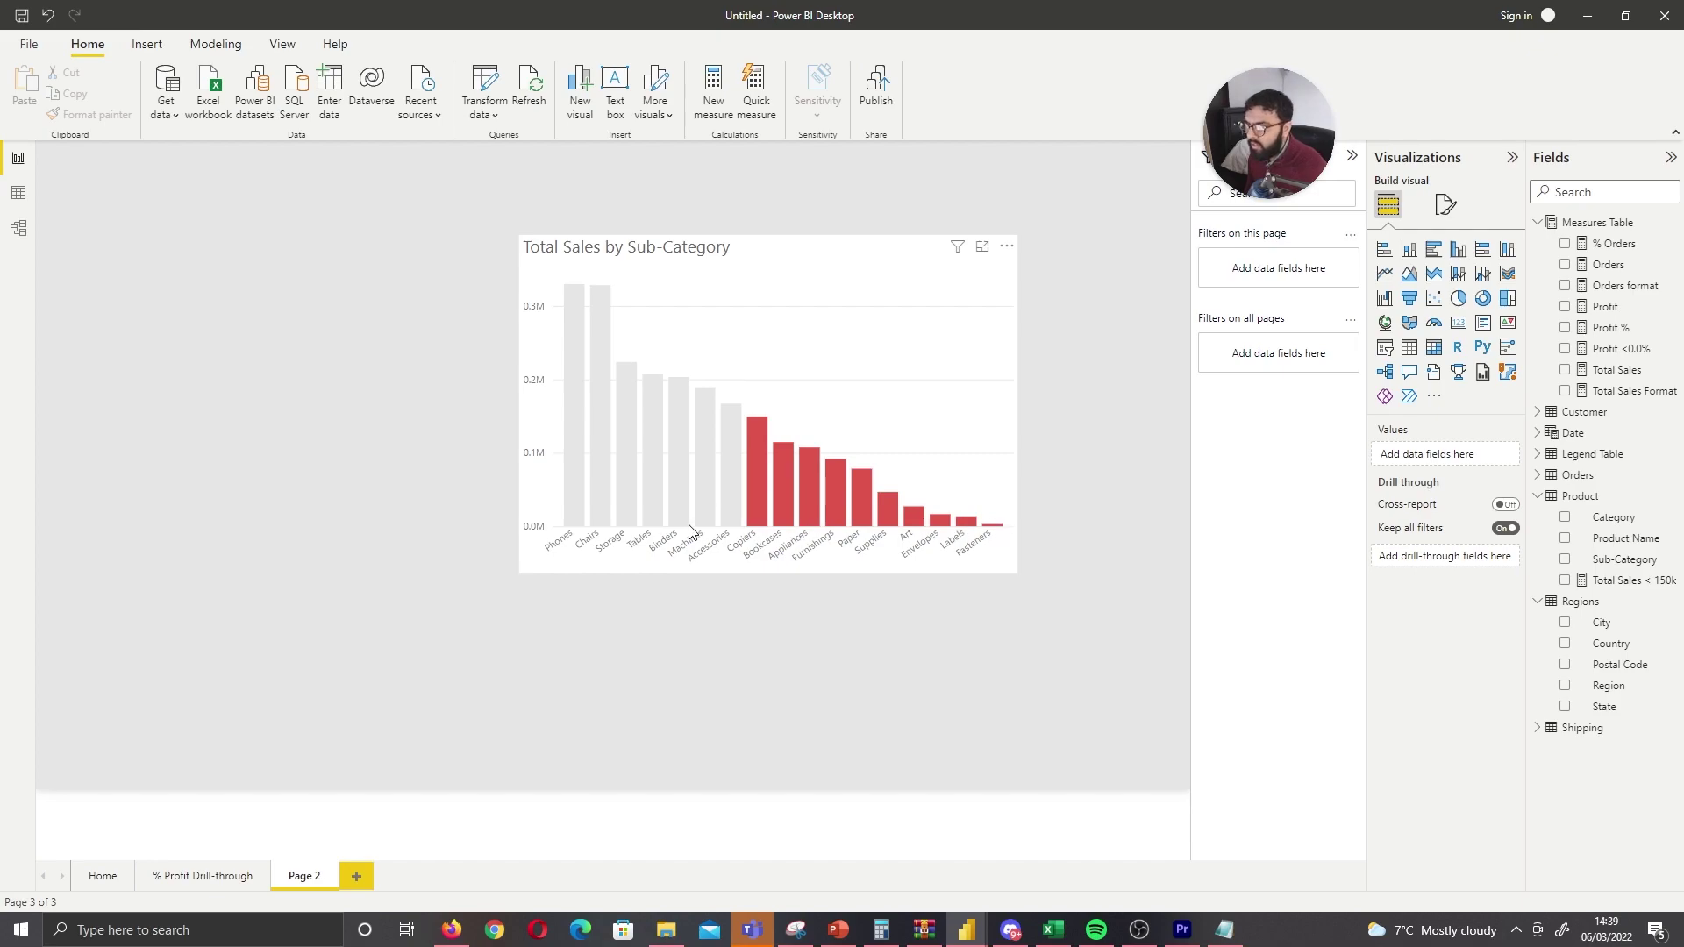
left_click(1579, 498)
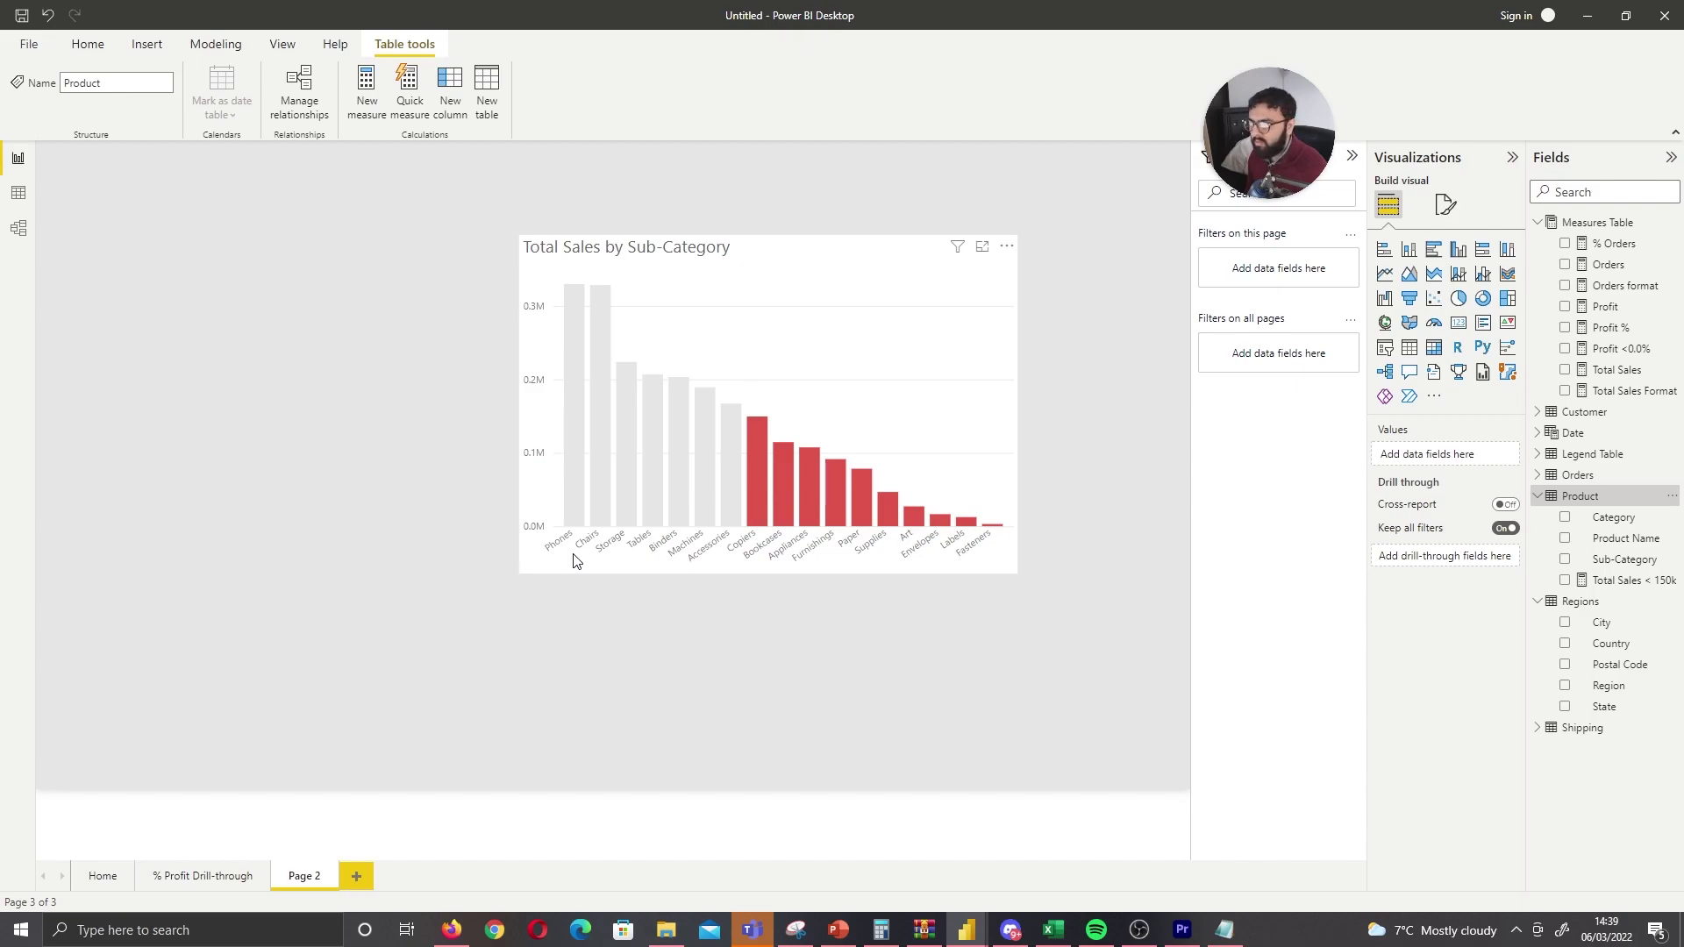
left_click(18, 193)
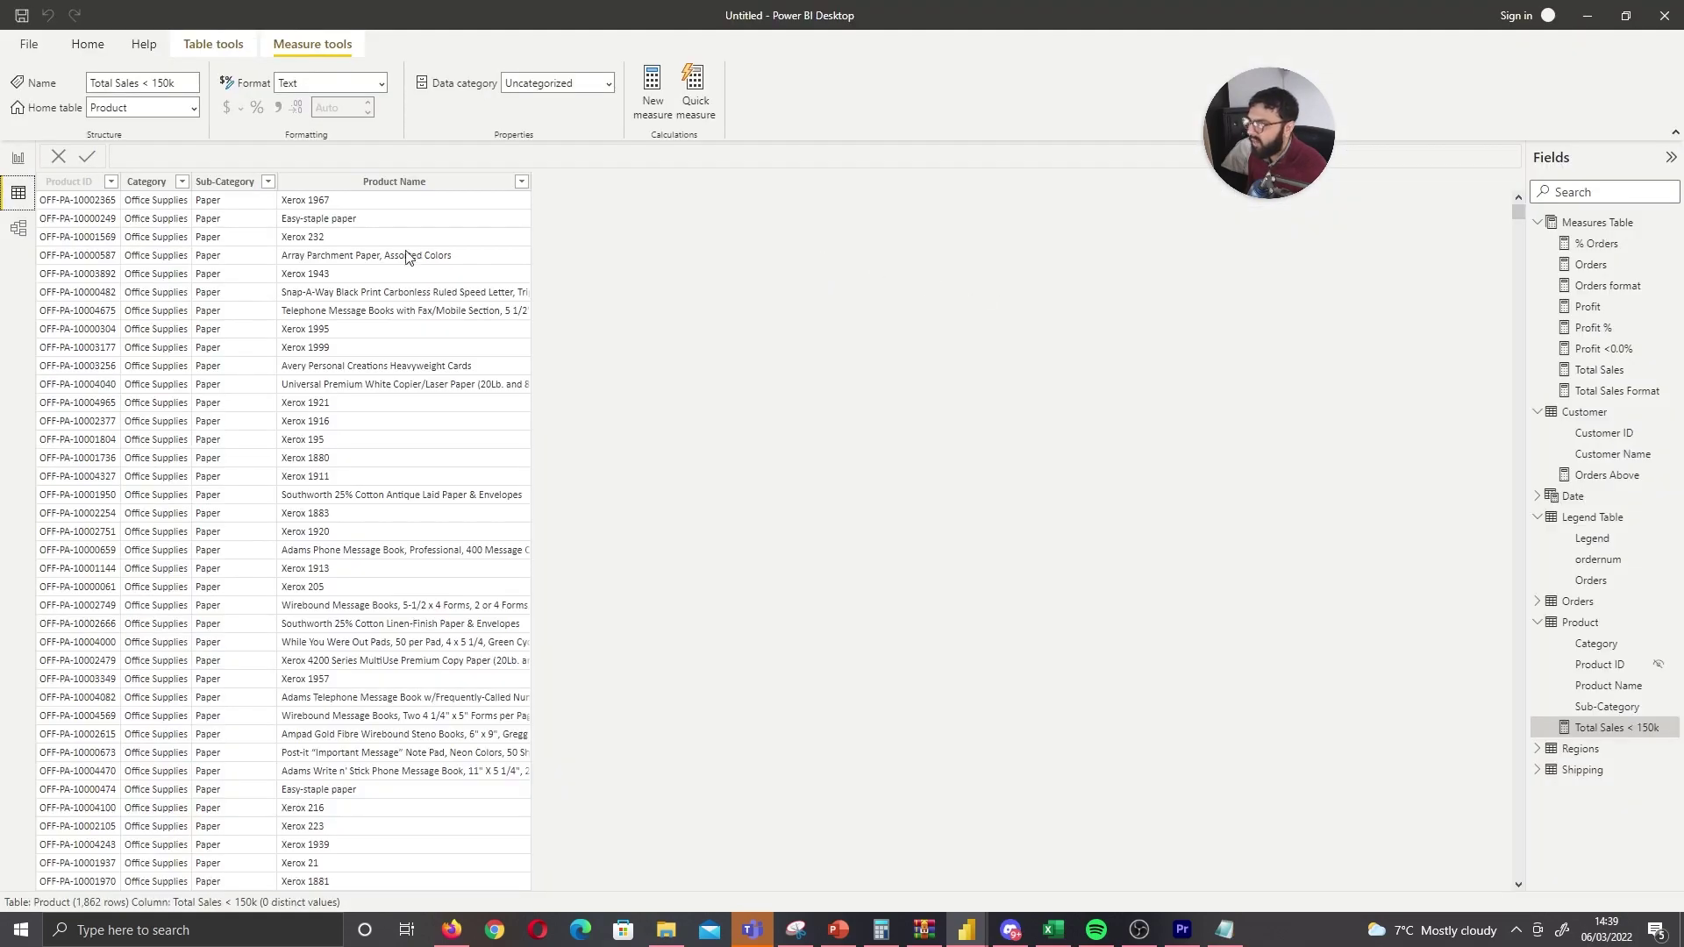
left_click(27, 157)
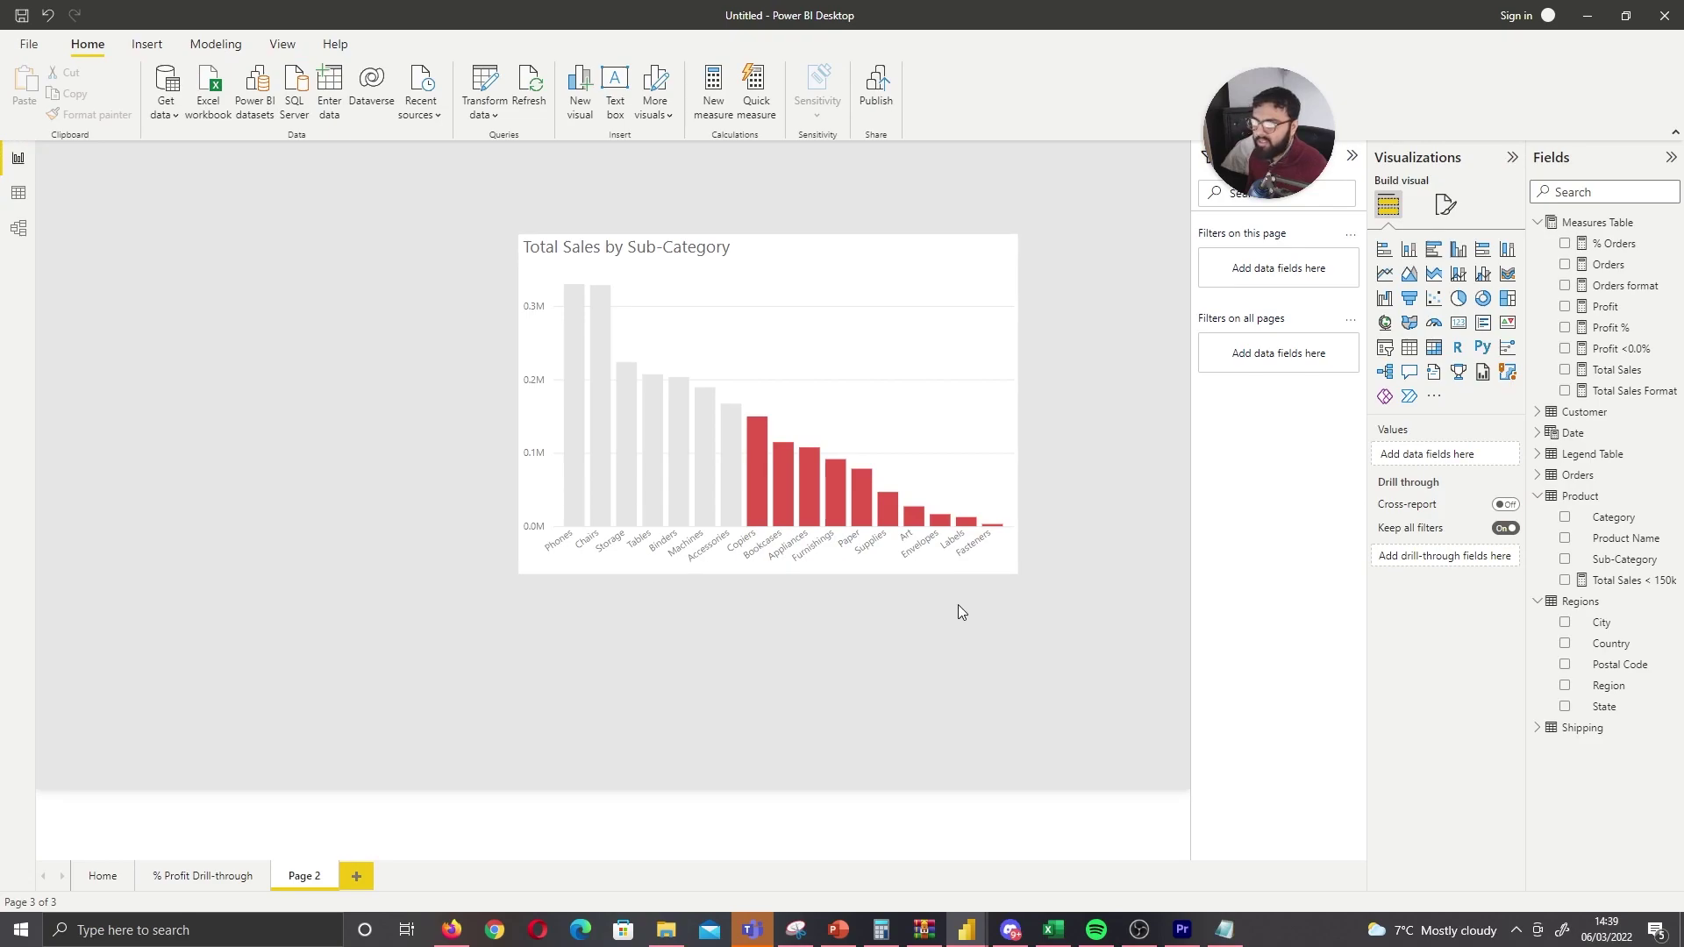
left_click(1588, 496)
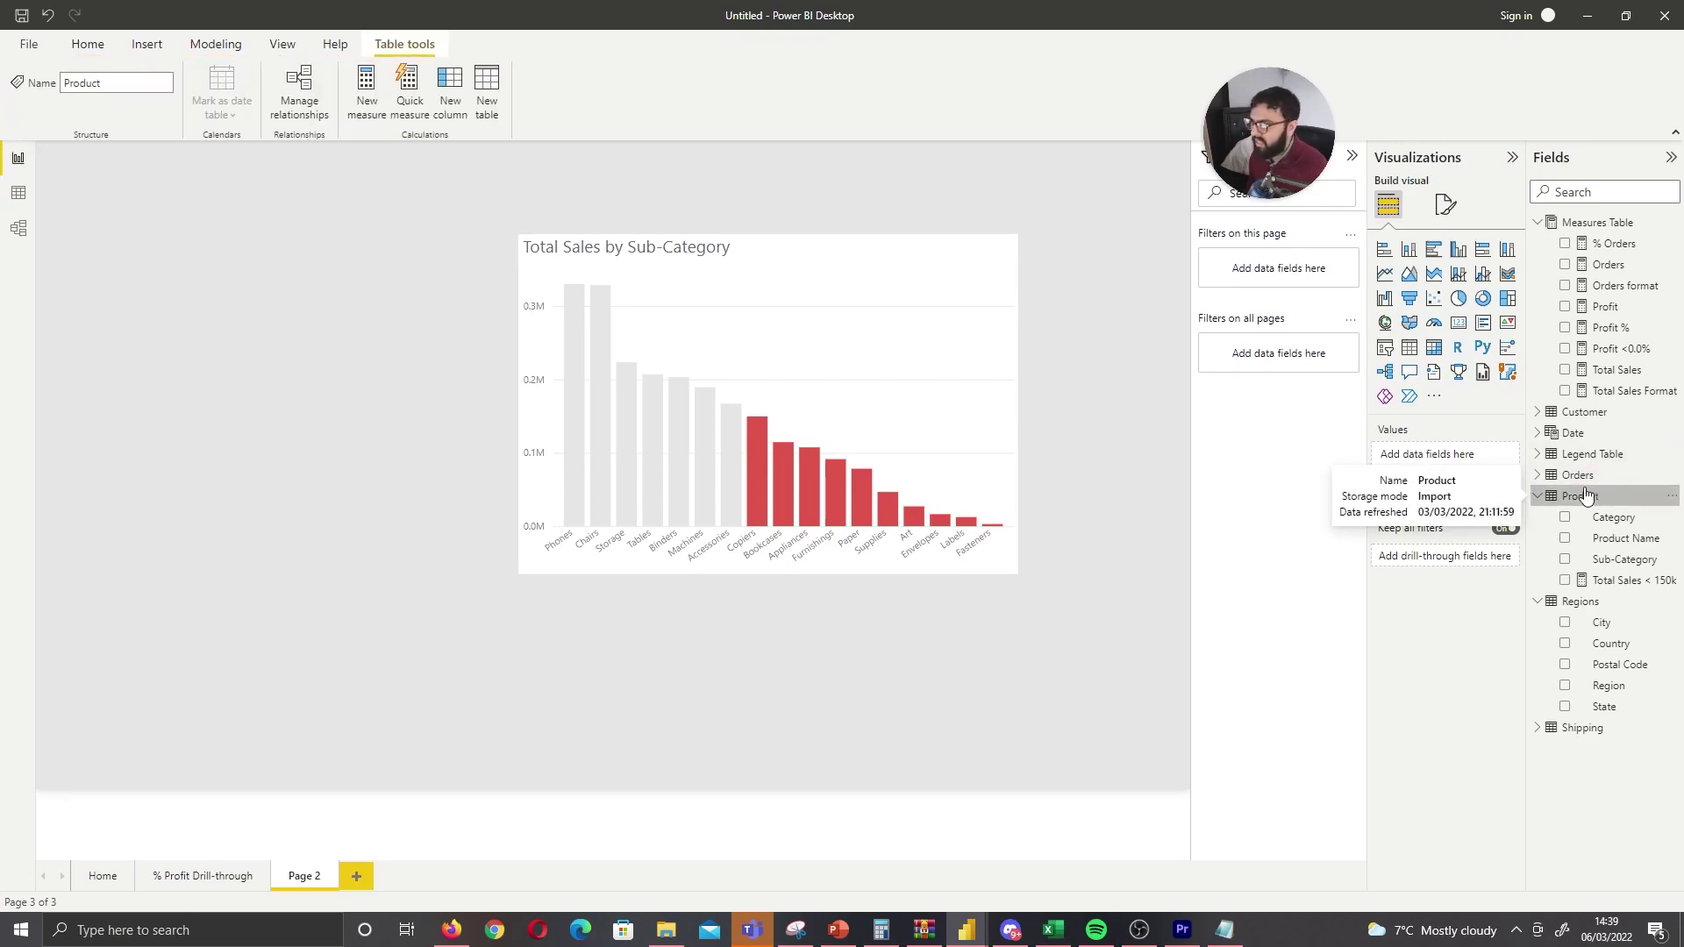
left_click(91, 43)
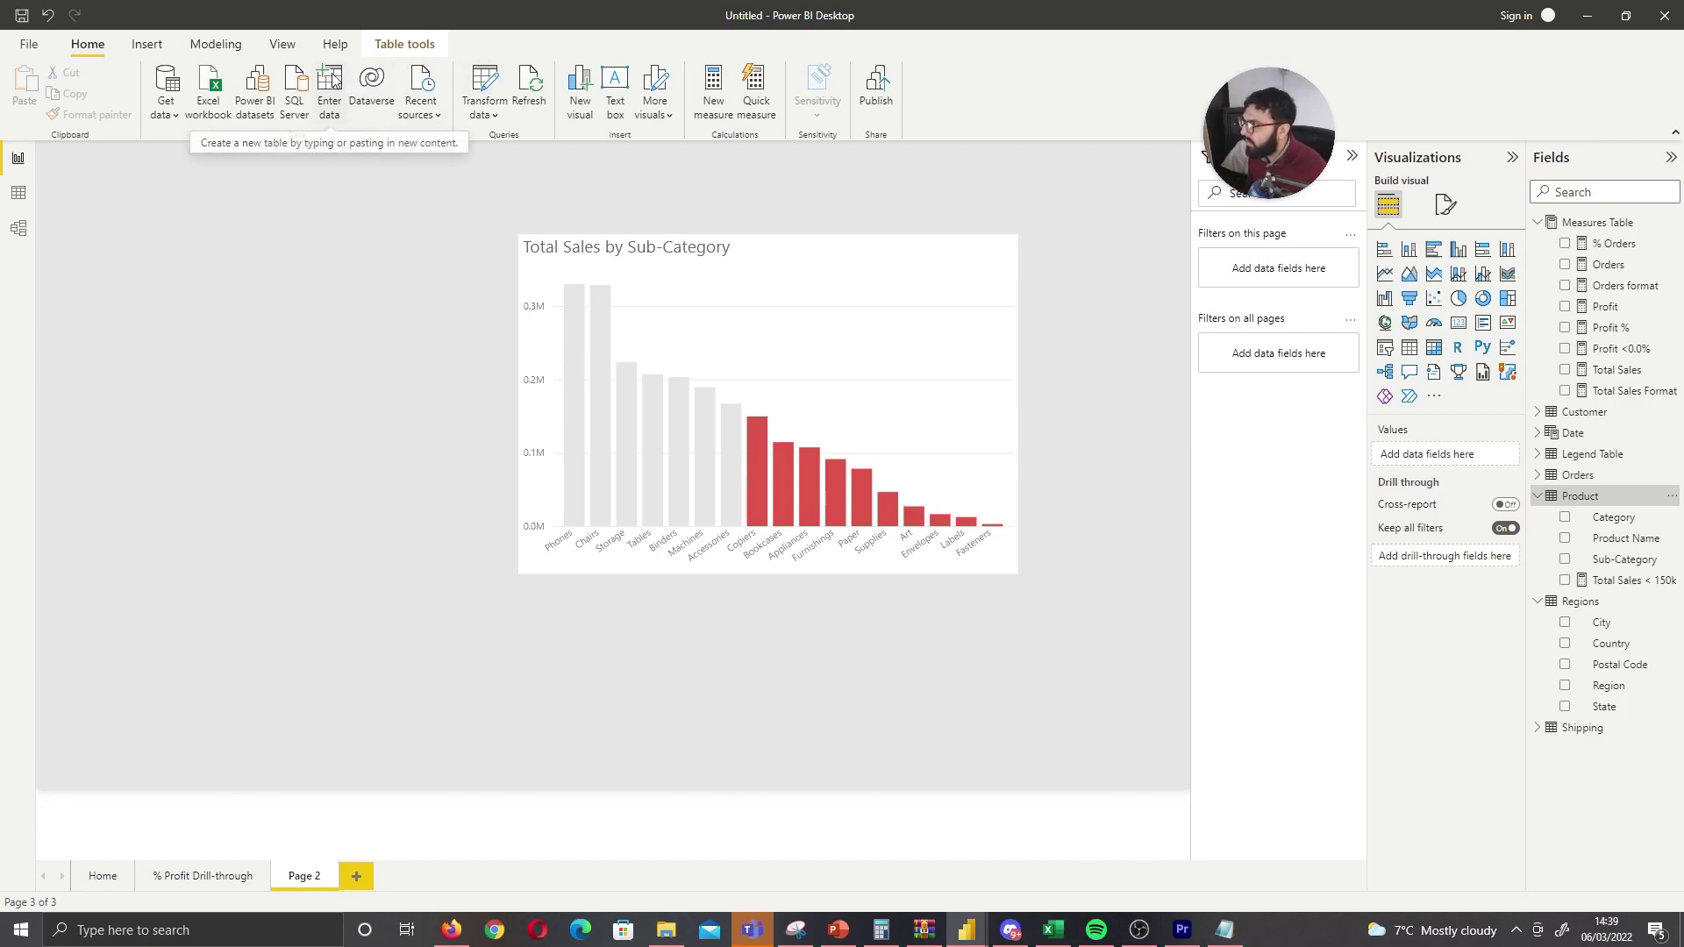
Create and load an entered-data table 'Format Table' with Total Sales rows <150k and >150k
left_click(329, 89)
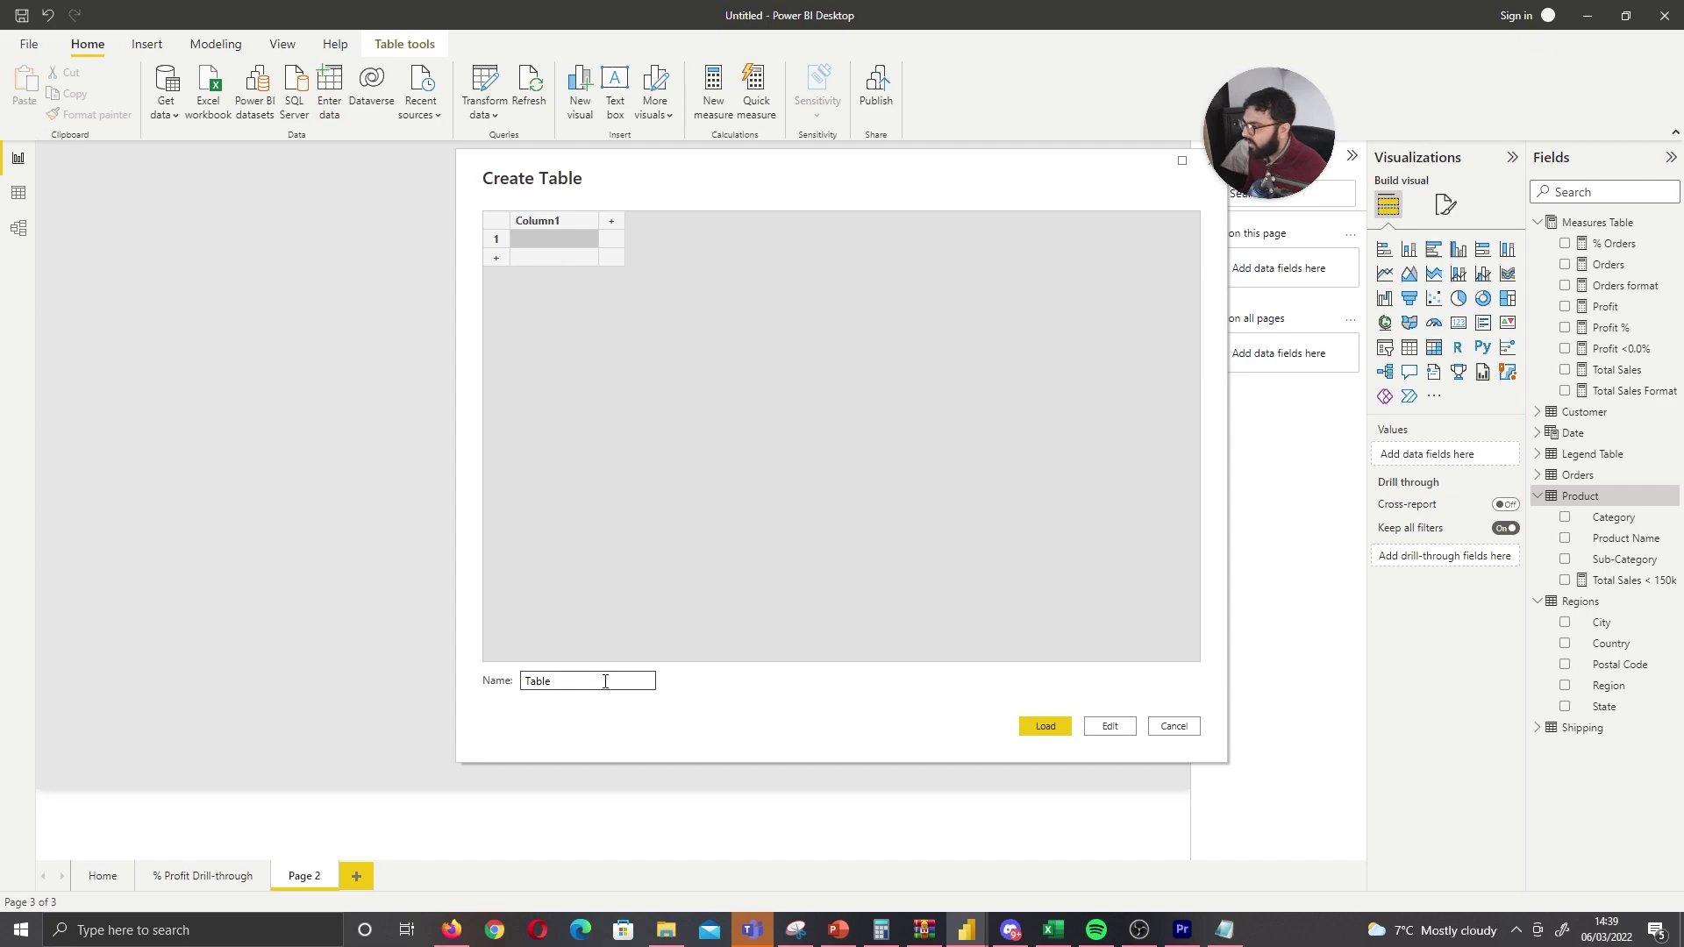
double_click(606, 682)
type("Format Table")
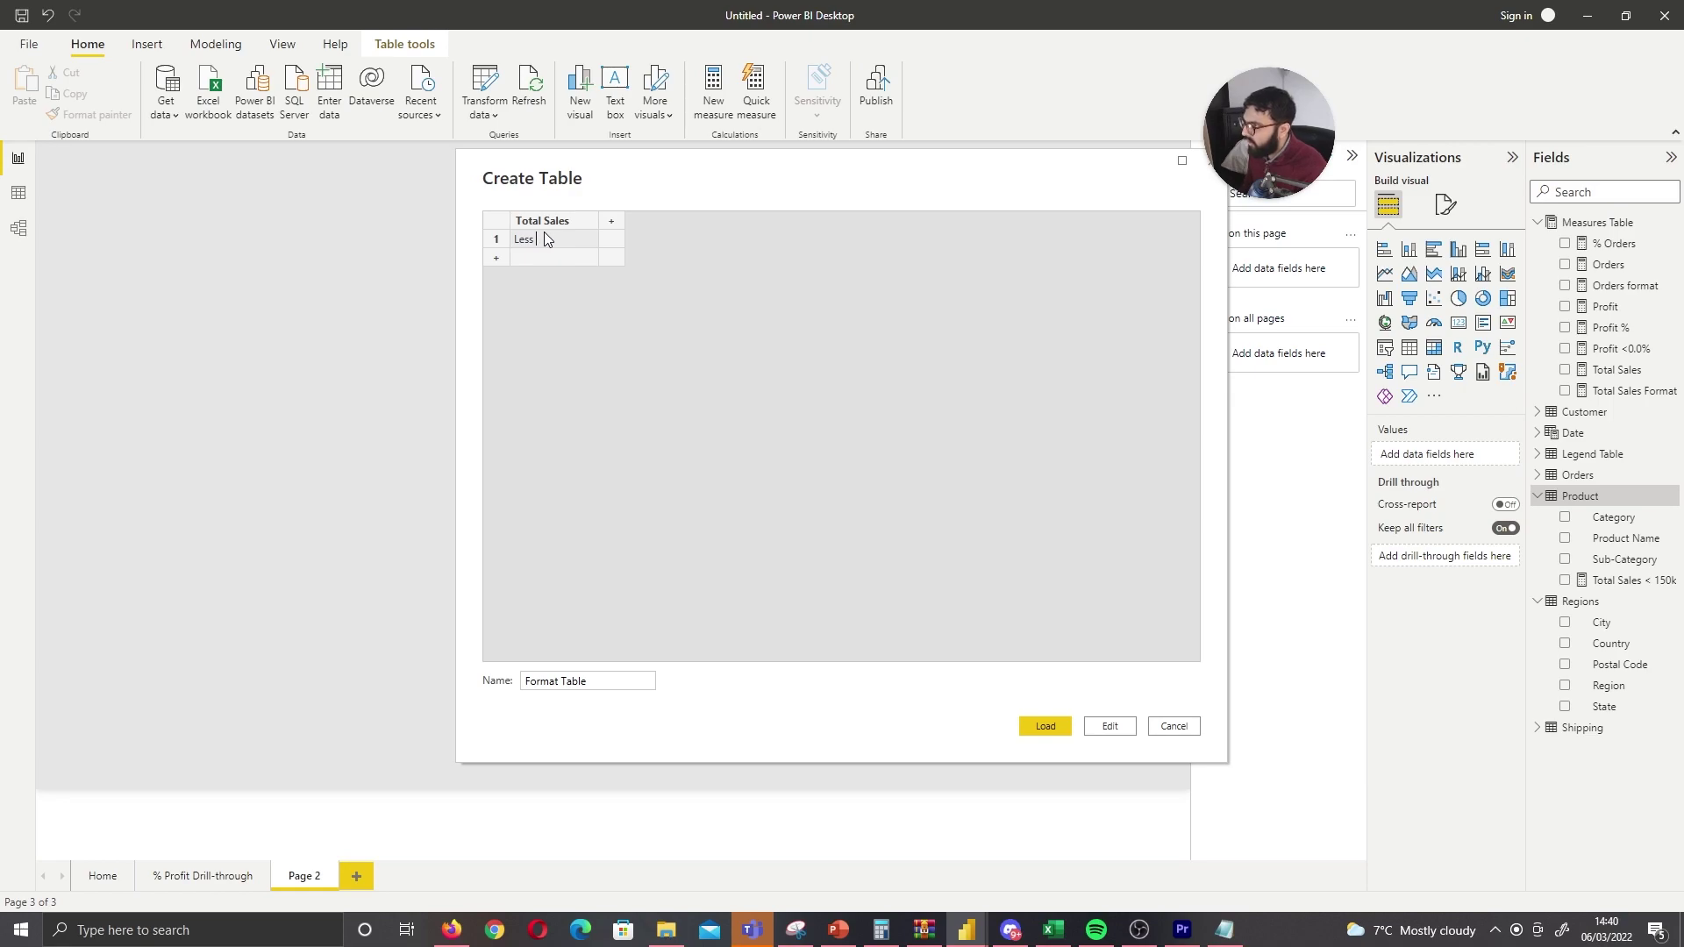
key("BackSpace")
key("BackSpace")
key("BackSpace")
key("BackSpace")
key("BackSpace")
key("BackSpace")
key("BackSpace")
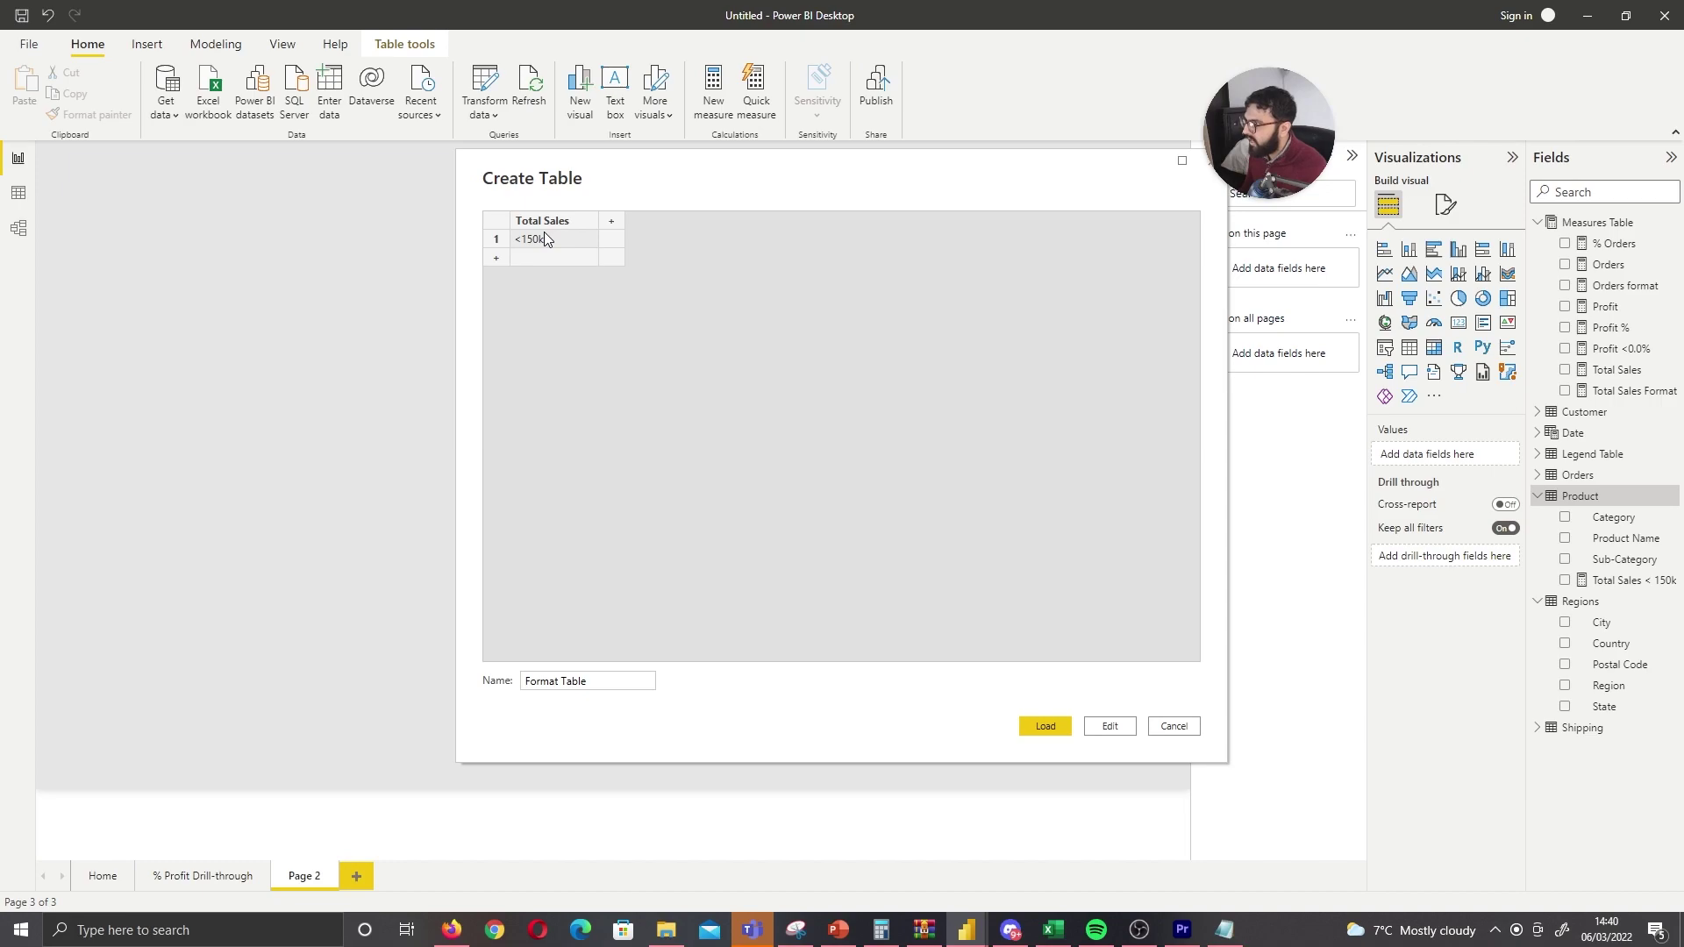
left_click(561, 256)
left_click(544, 256)
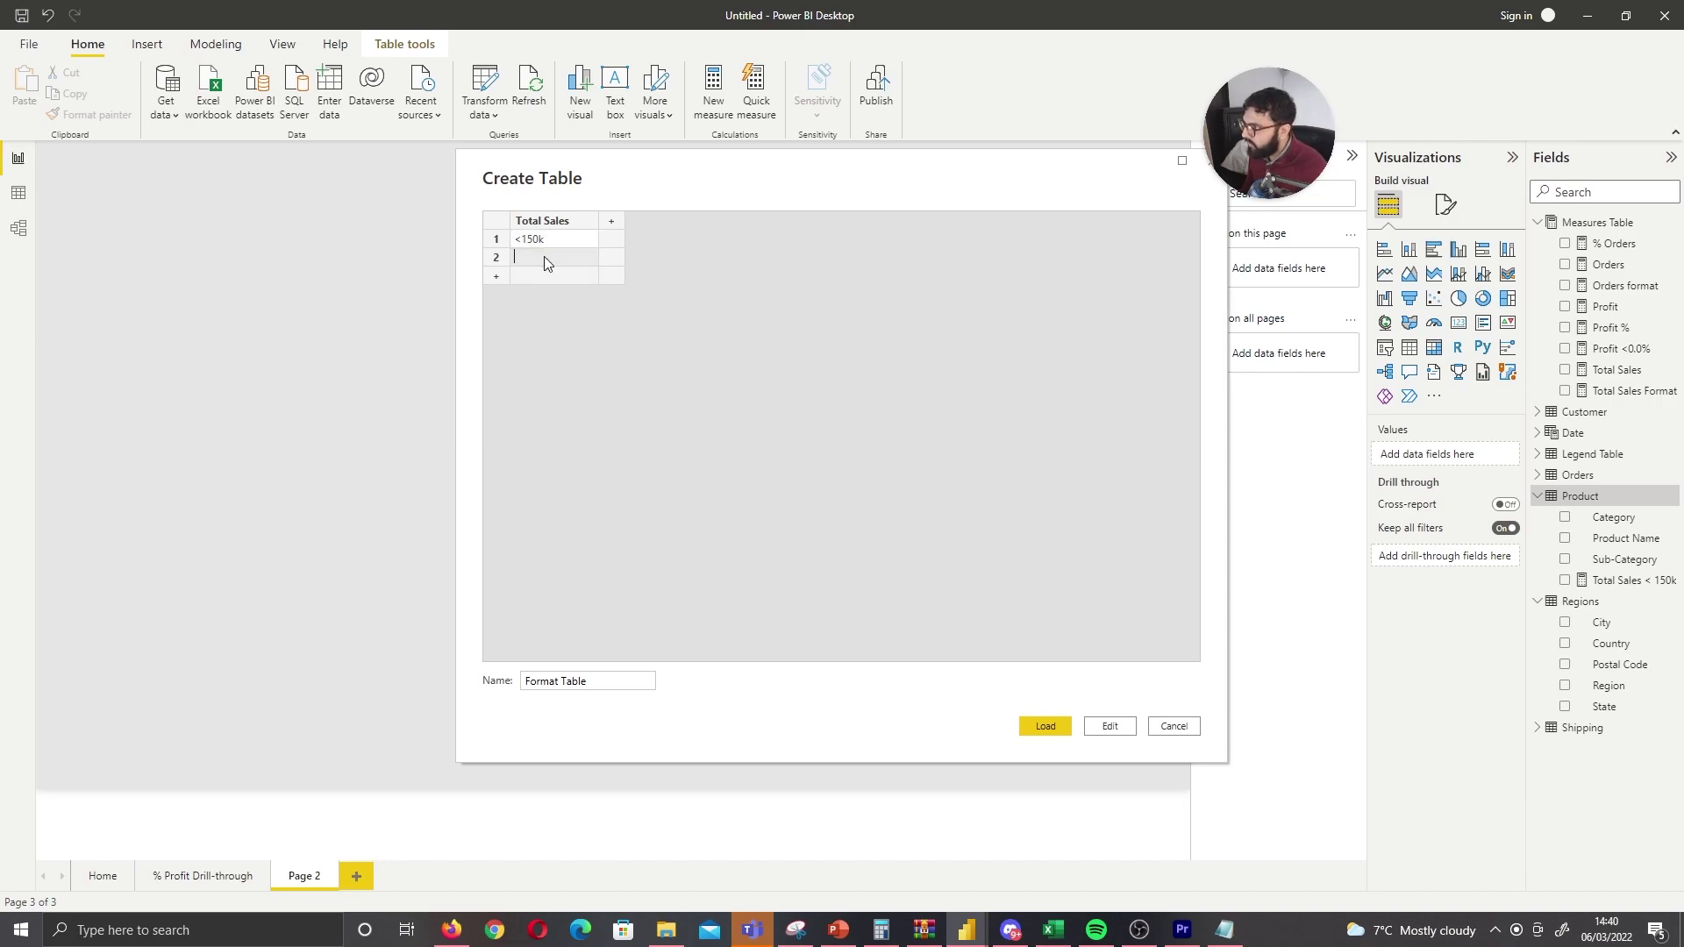
type(">150k")
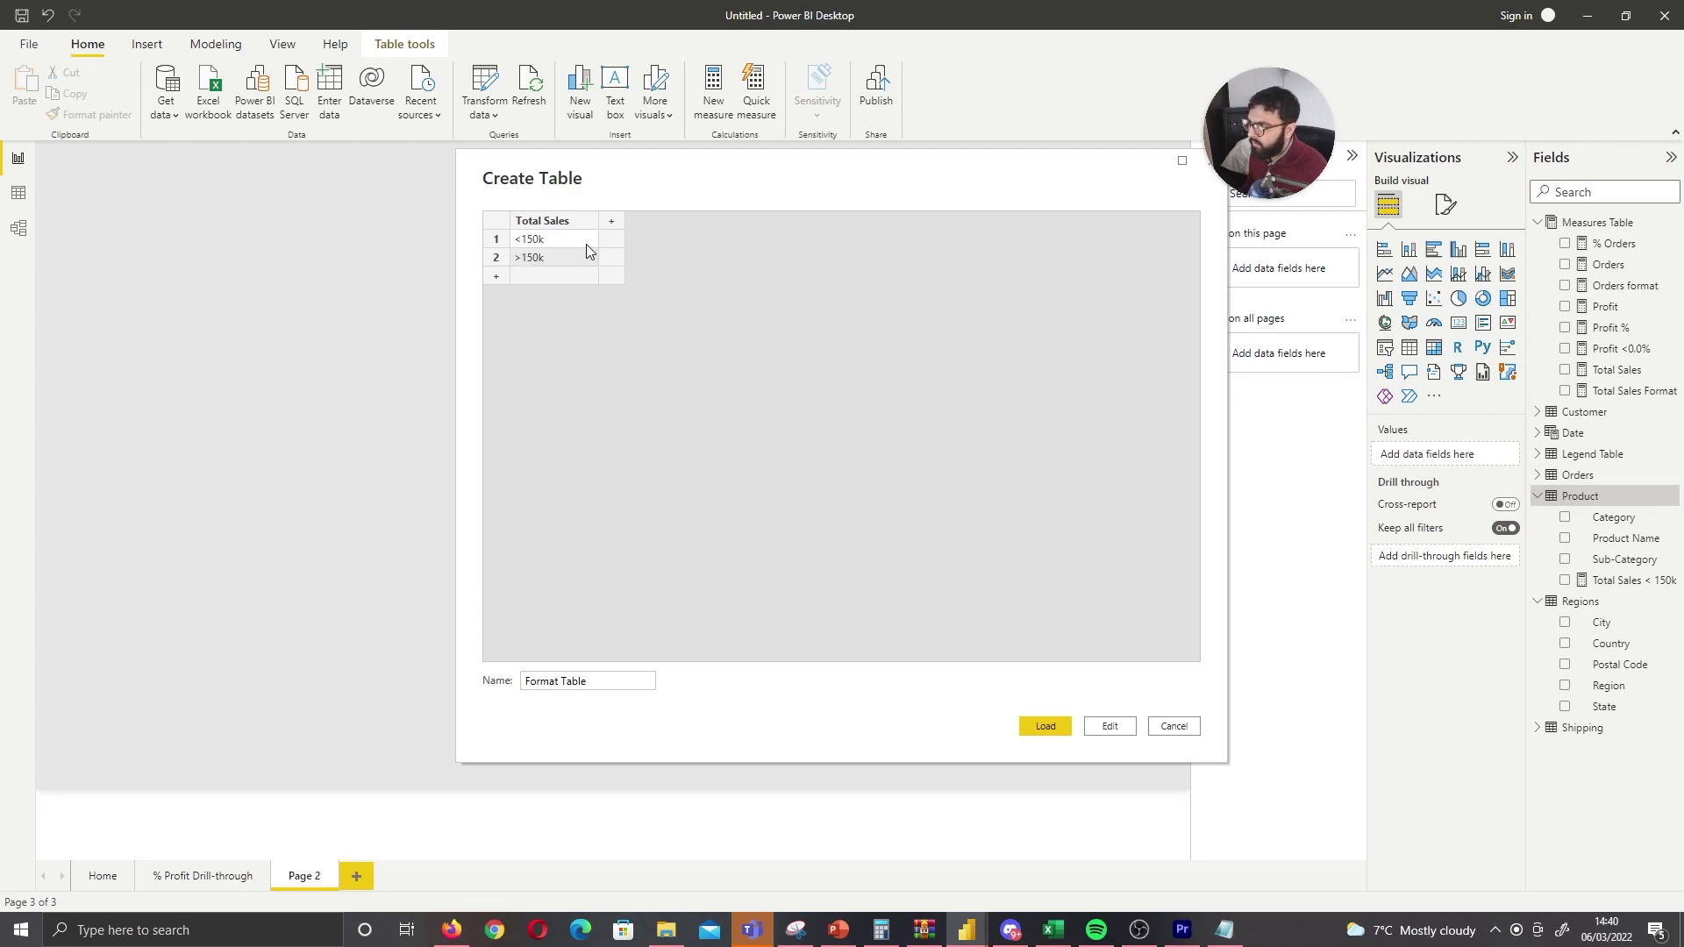
left_click(1037, 724)
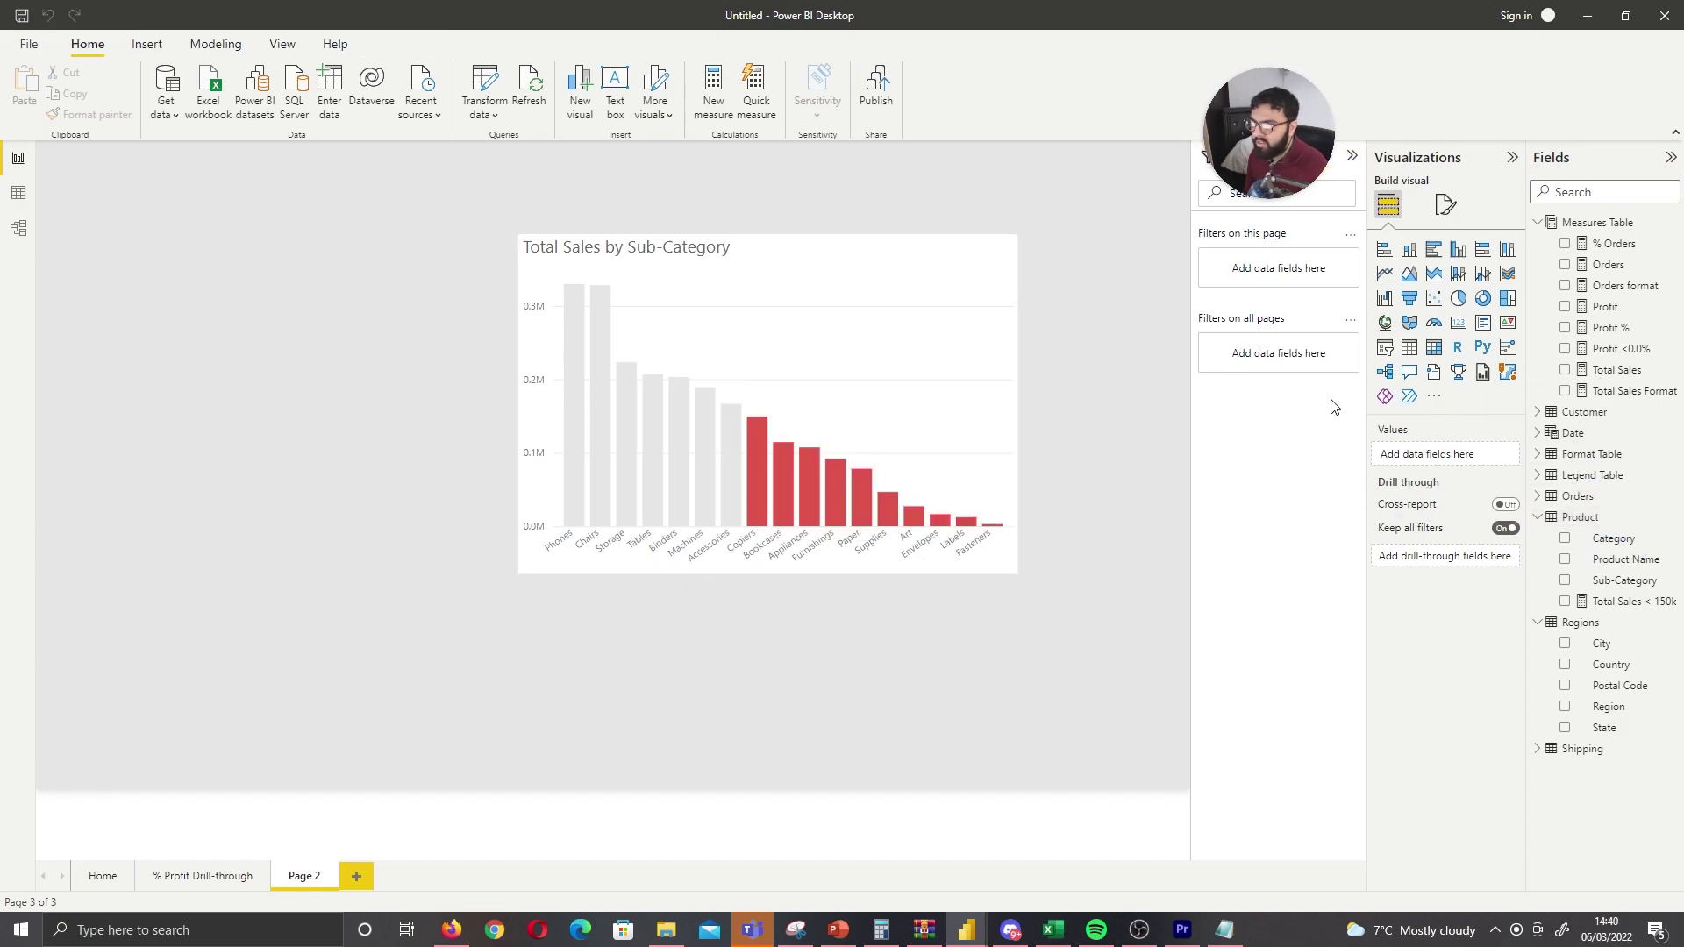
Add a pie chart with Format Table's Total Sales as its legend and turn the legend on
left_click(1458, 298)
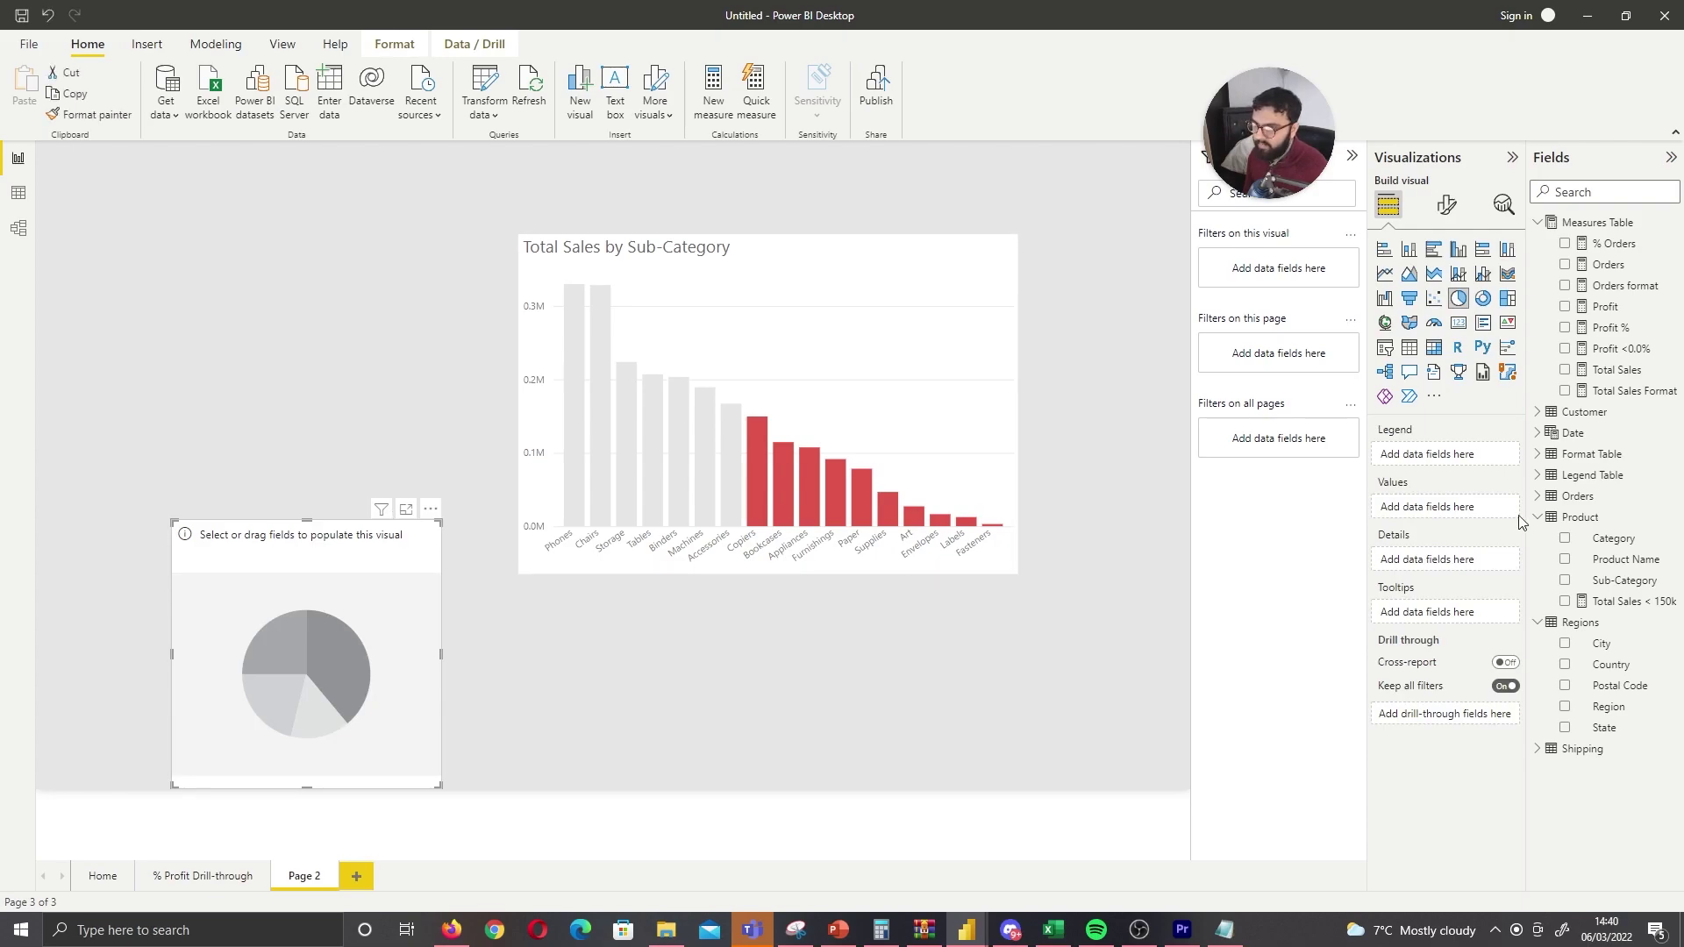
left_click(1537, 453)
left_click_drag(1618, 477, 1403, 454)
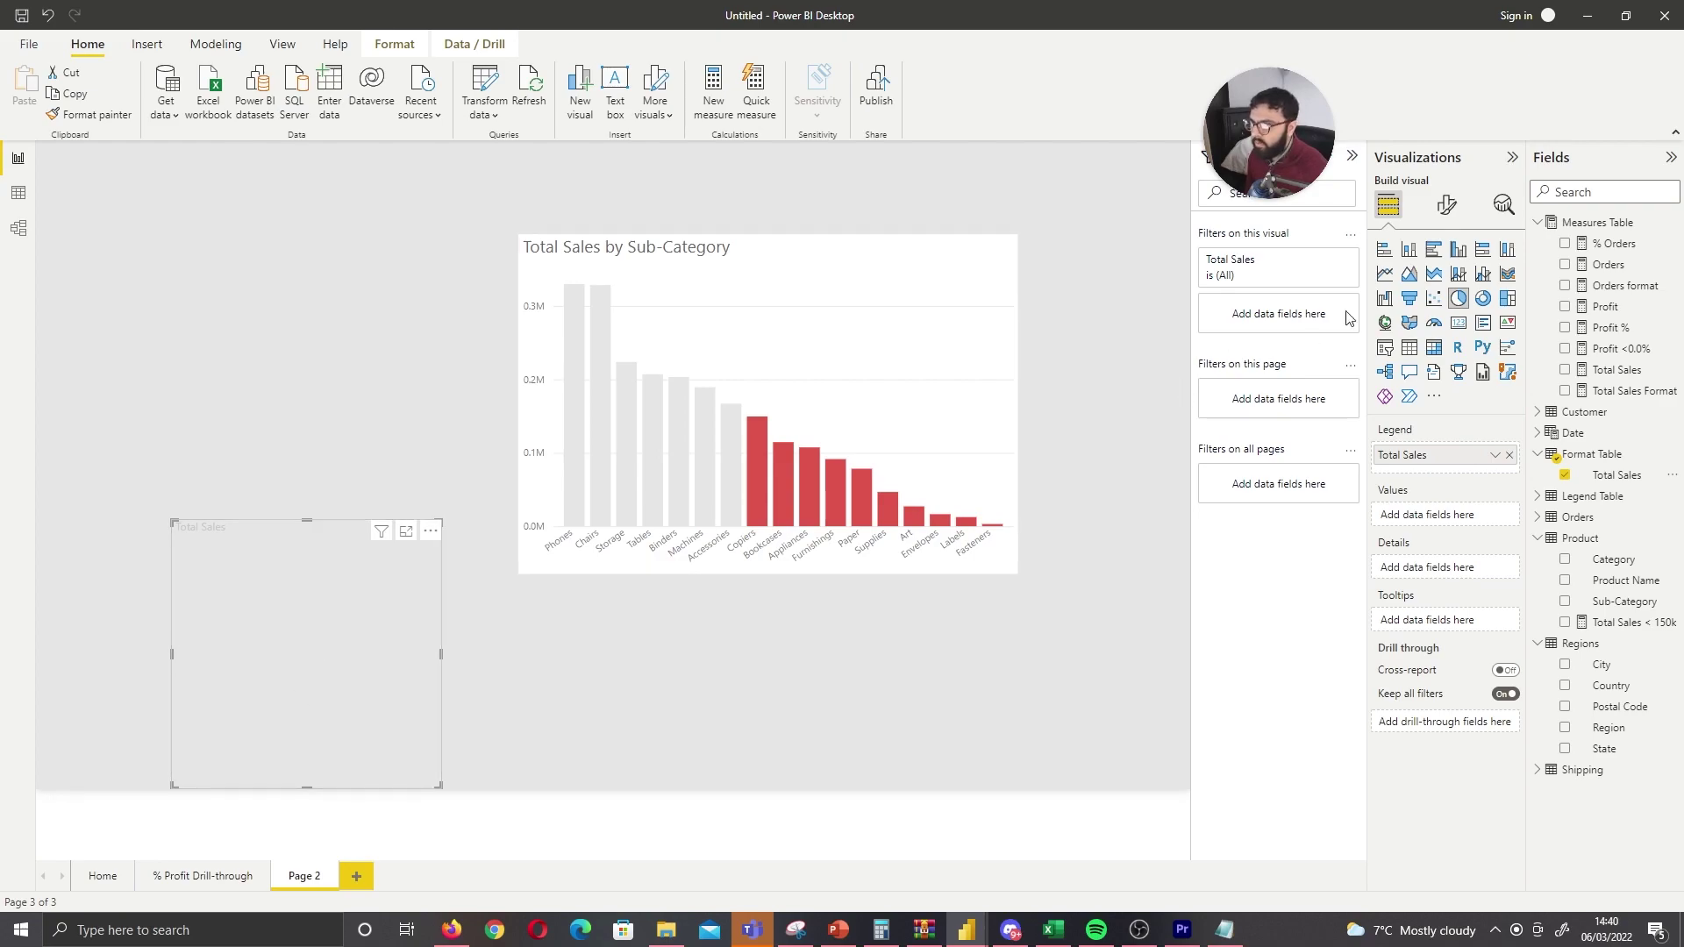
left_click(1447, 204)
left_click(1503, 323)
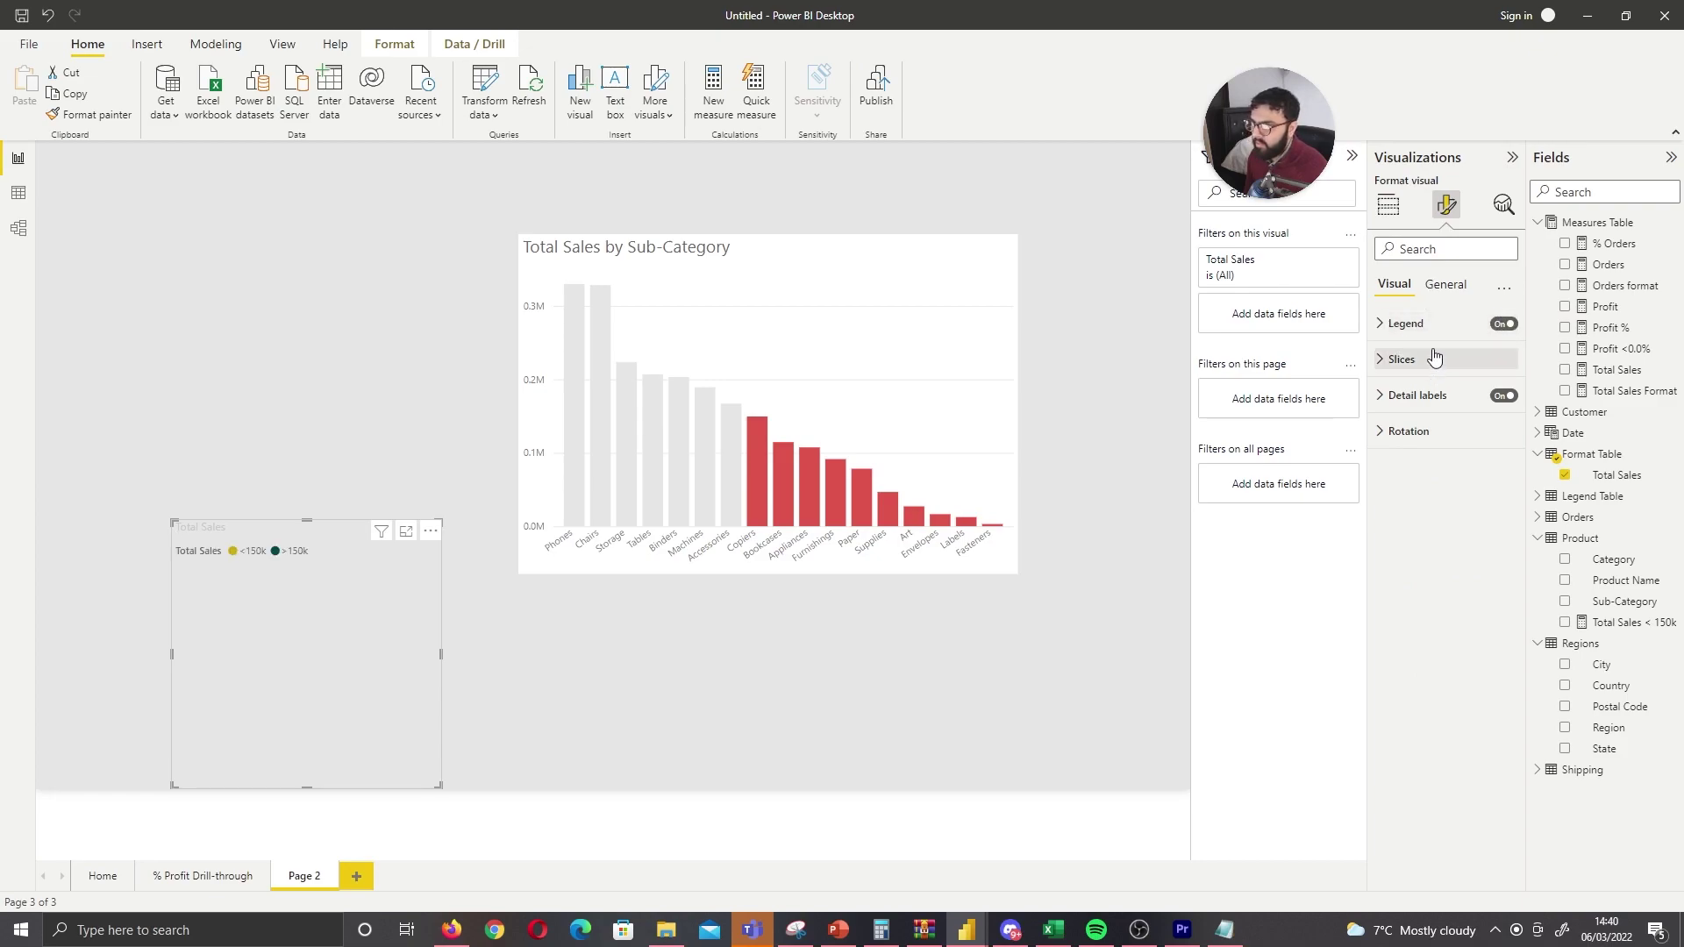
Turn on a white background for the pie chart visual
left_click(1444, 284)
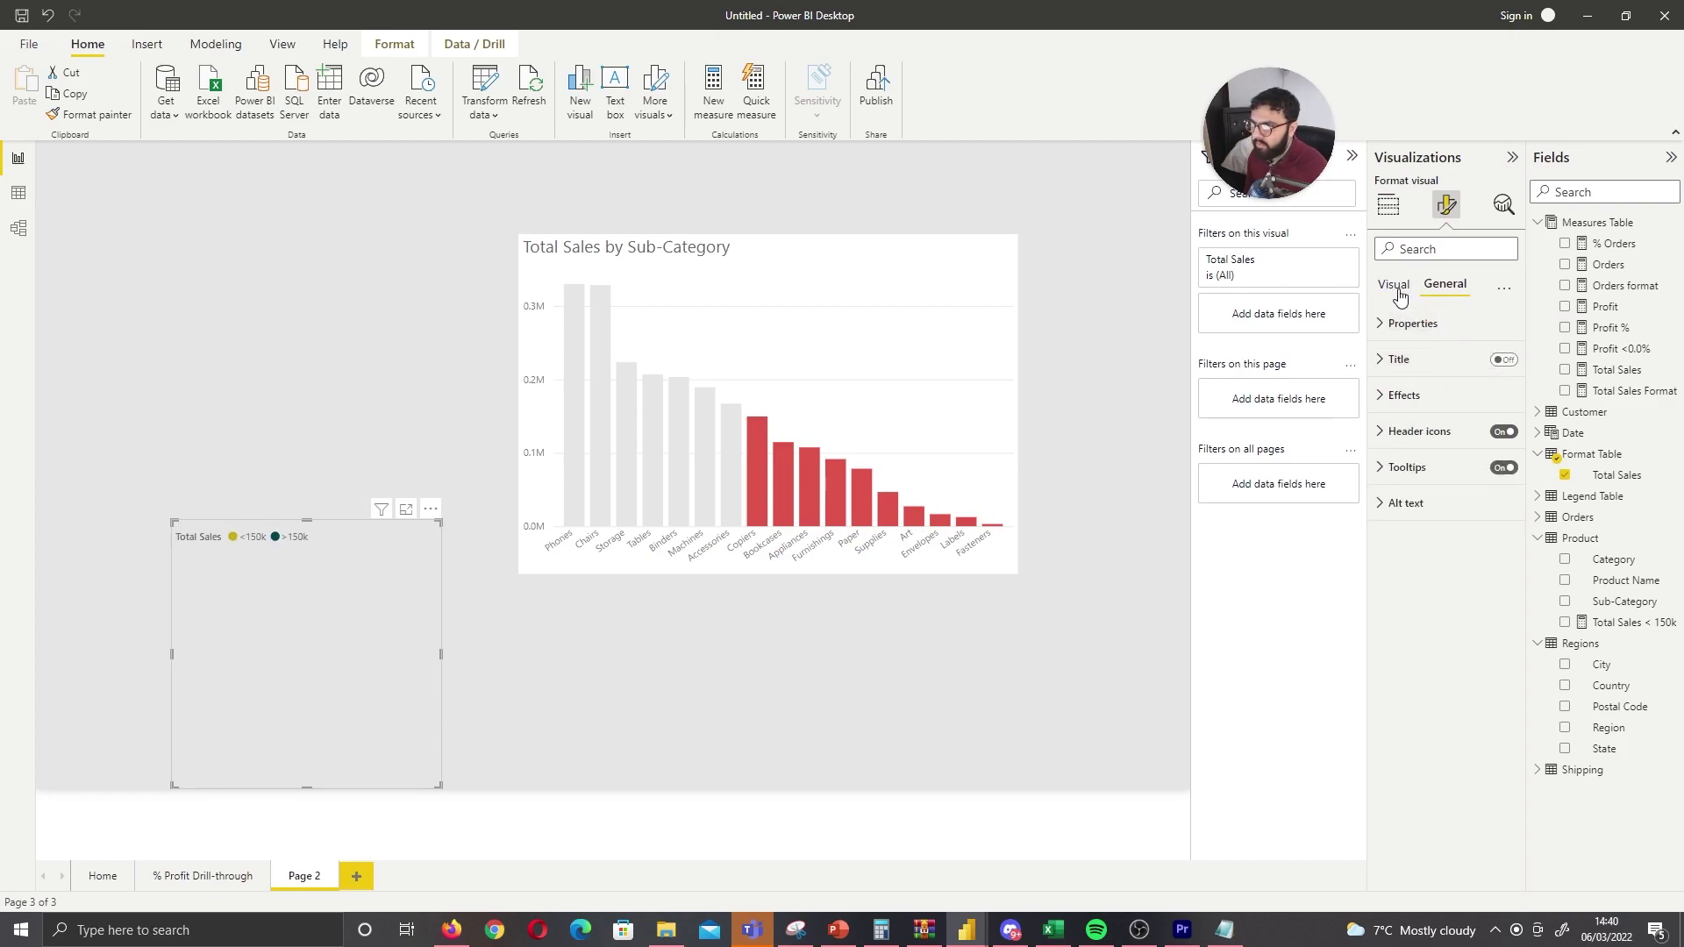
left_click(1404, 395)
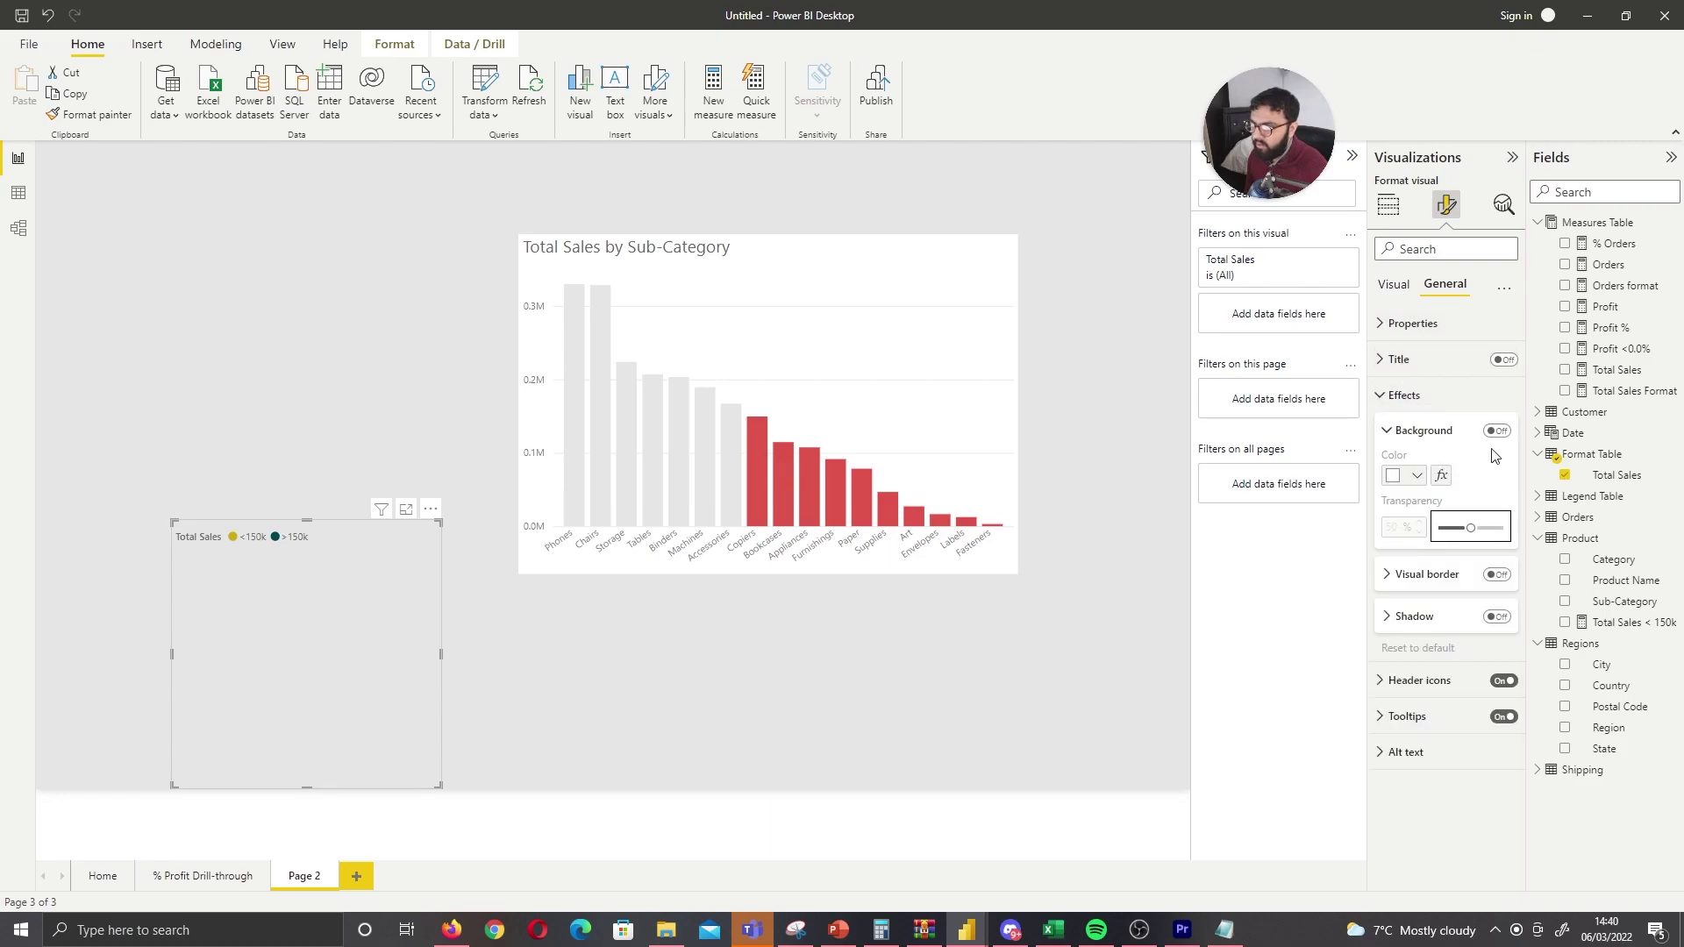
left_click(1496, 431)
left_click(1414, 476)
left_click(1471, 491)
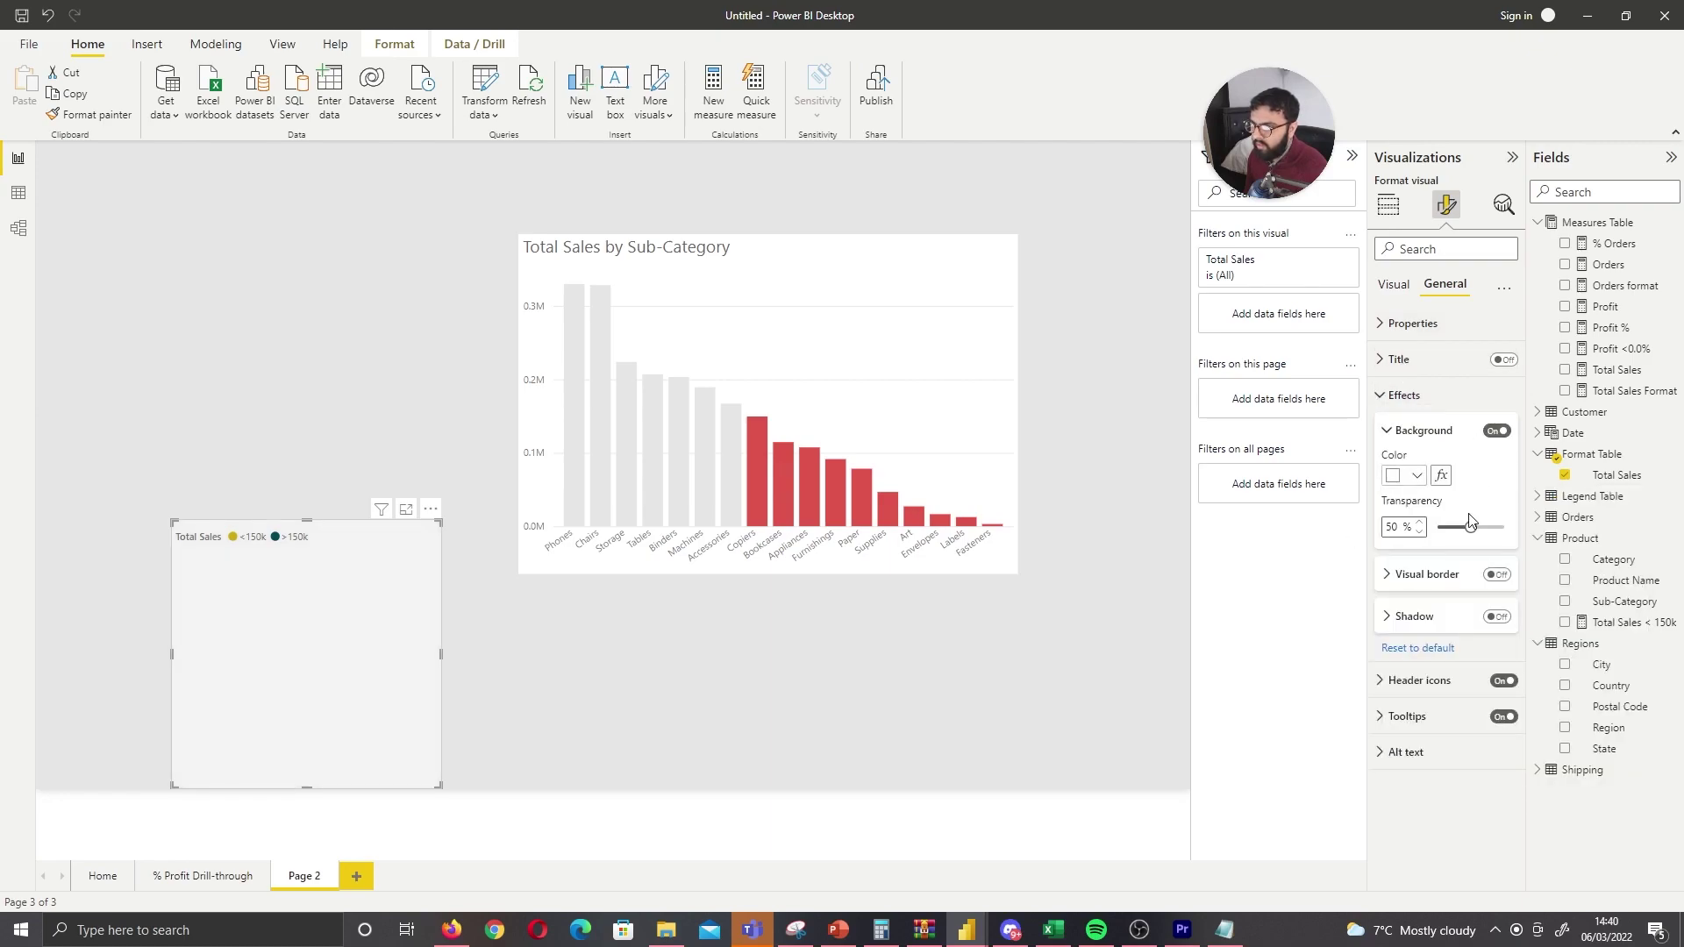
Position the pie chart's legend at Bottom center
left_click(1393, 287)
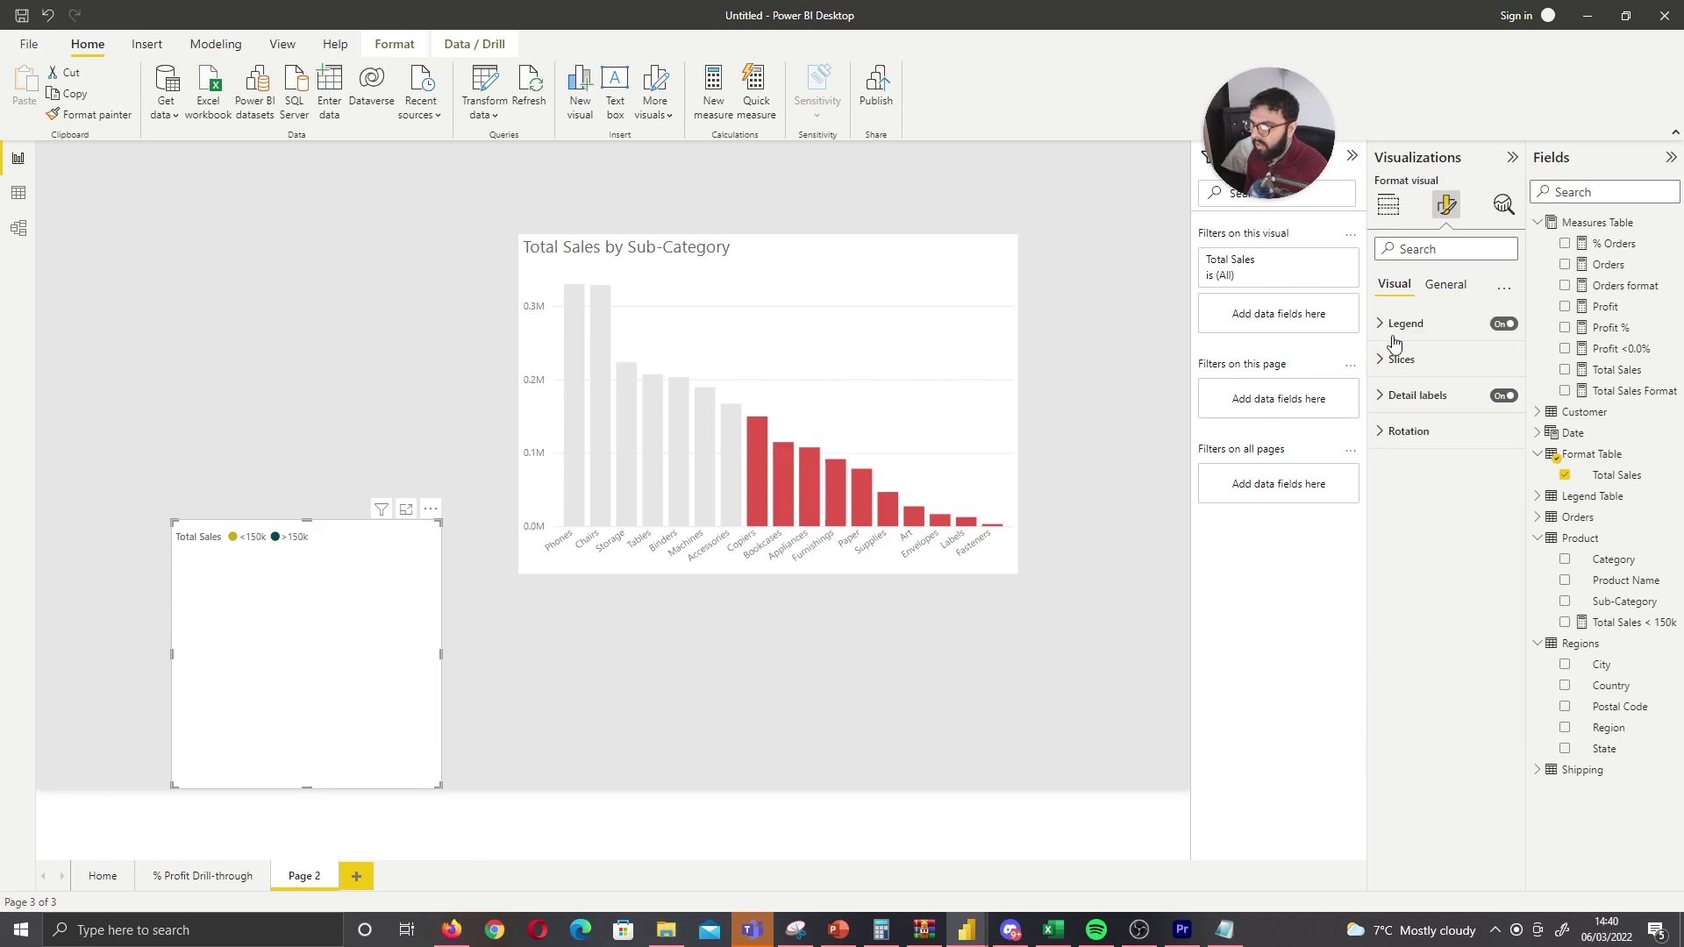
left_click(1403, 324)
left_click(1419, 401)
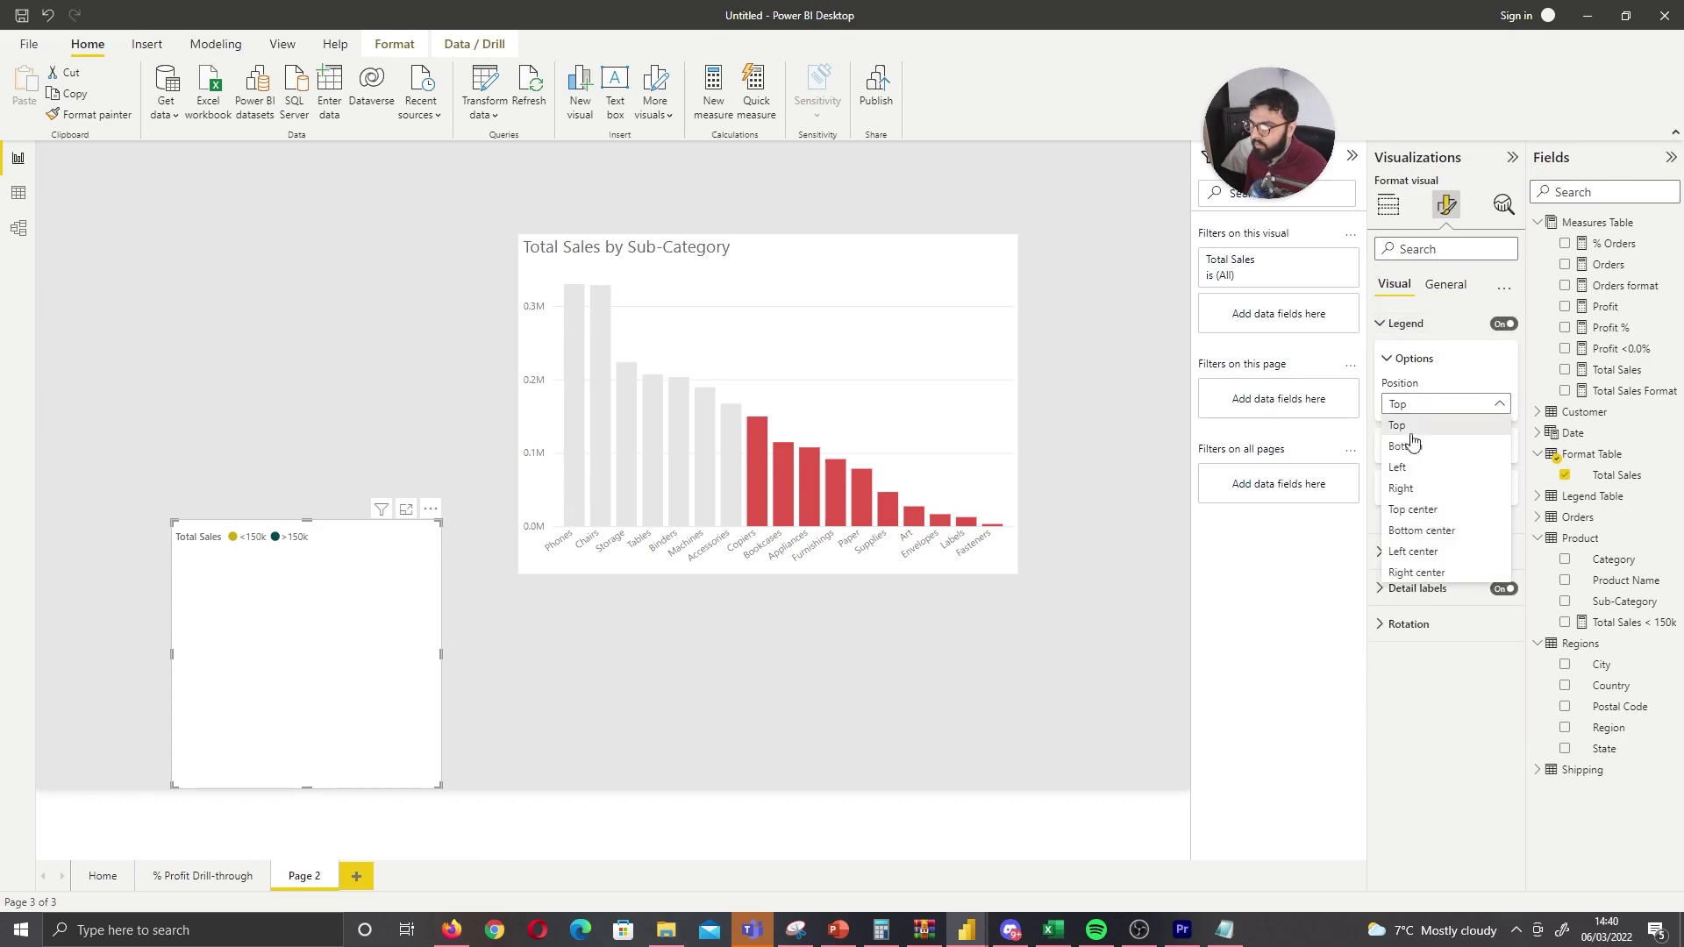
left_click(1422, 531)
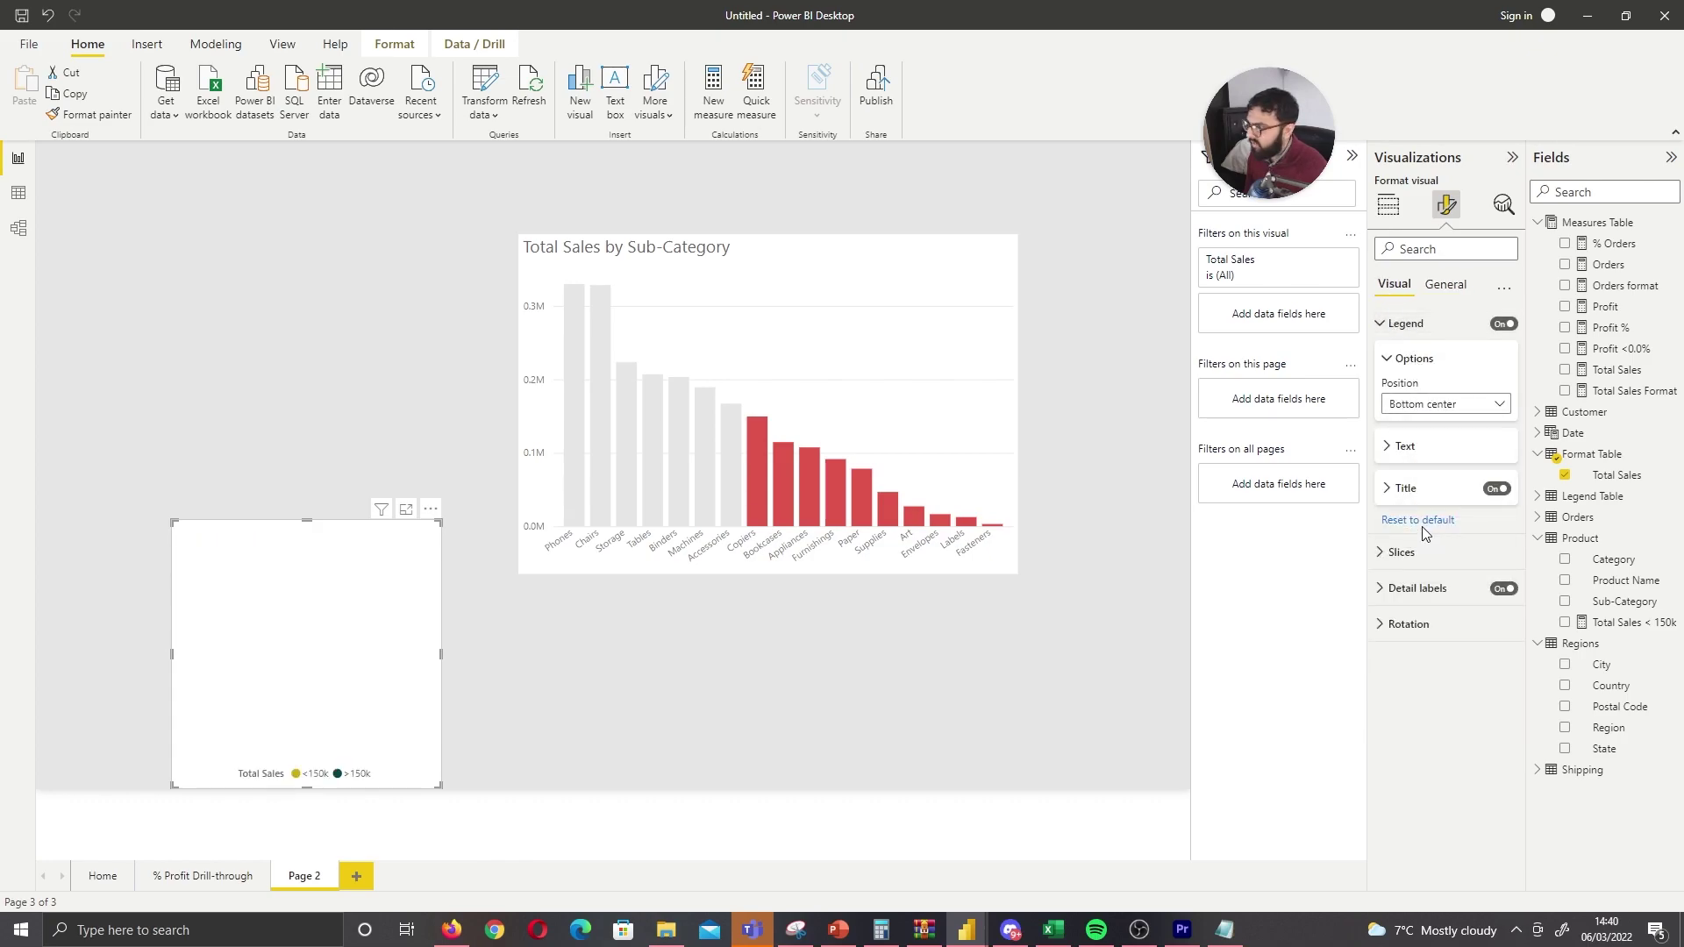
left_click(1389, 357)
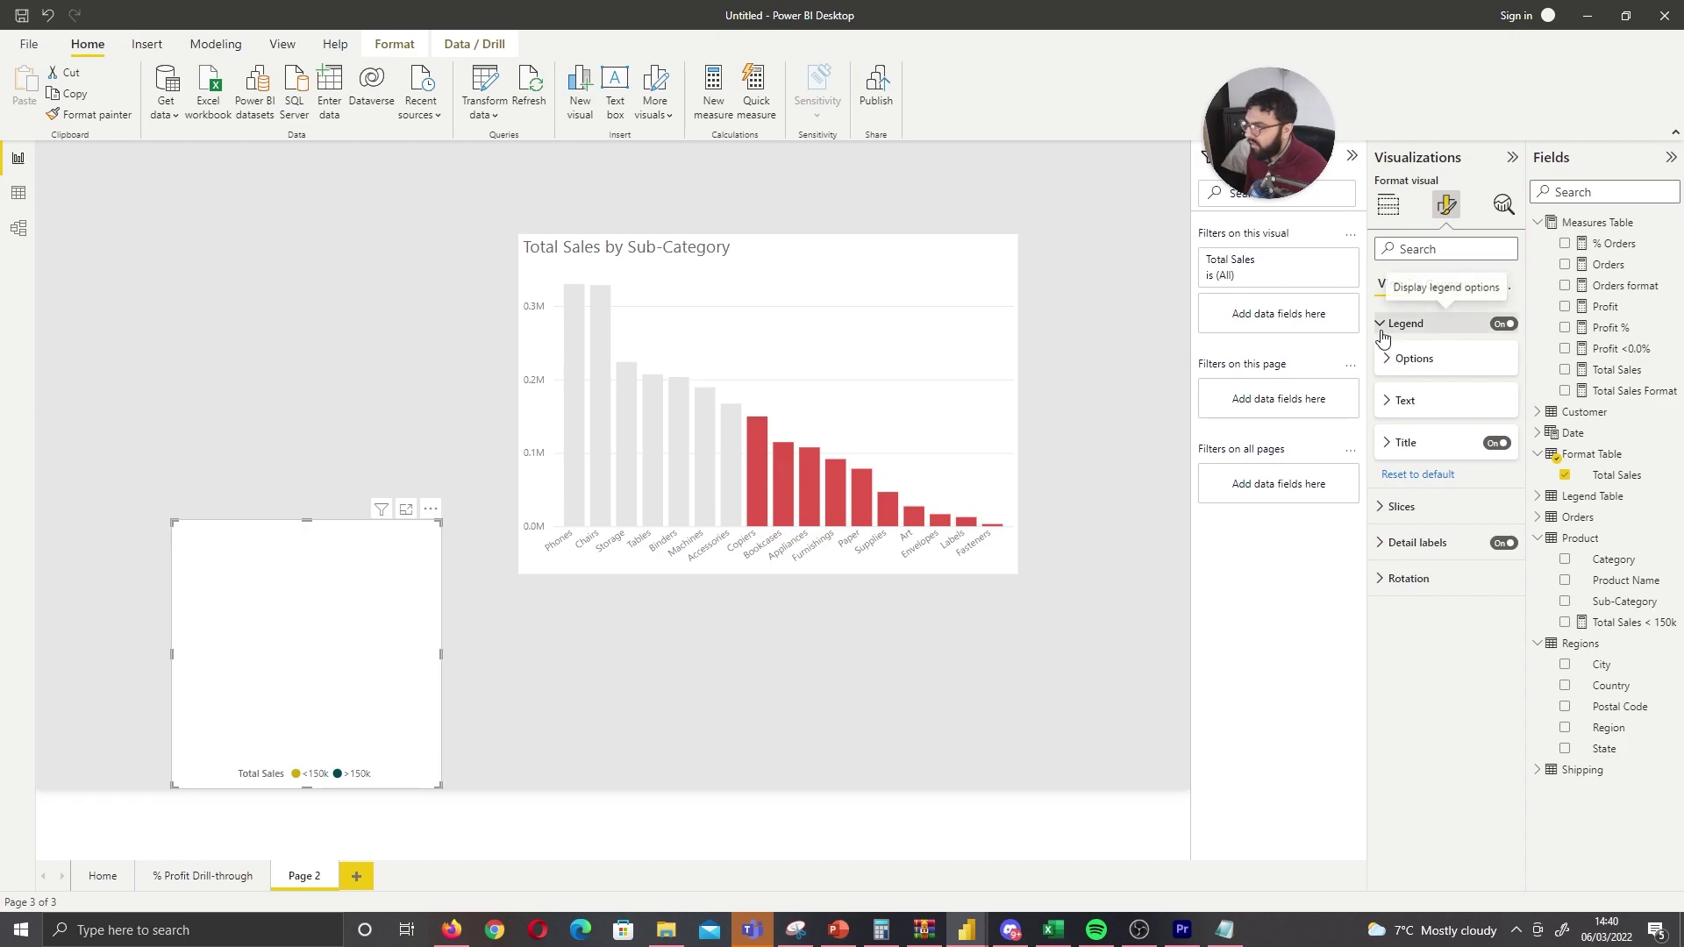
Colour the <150k slice red and the >150k slice light grey
left_click(1401, 507)
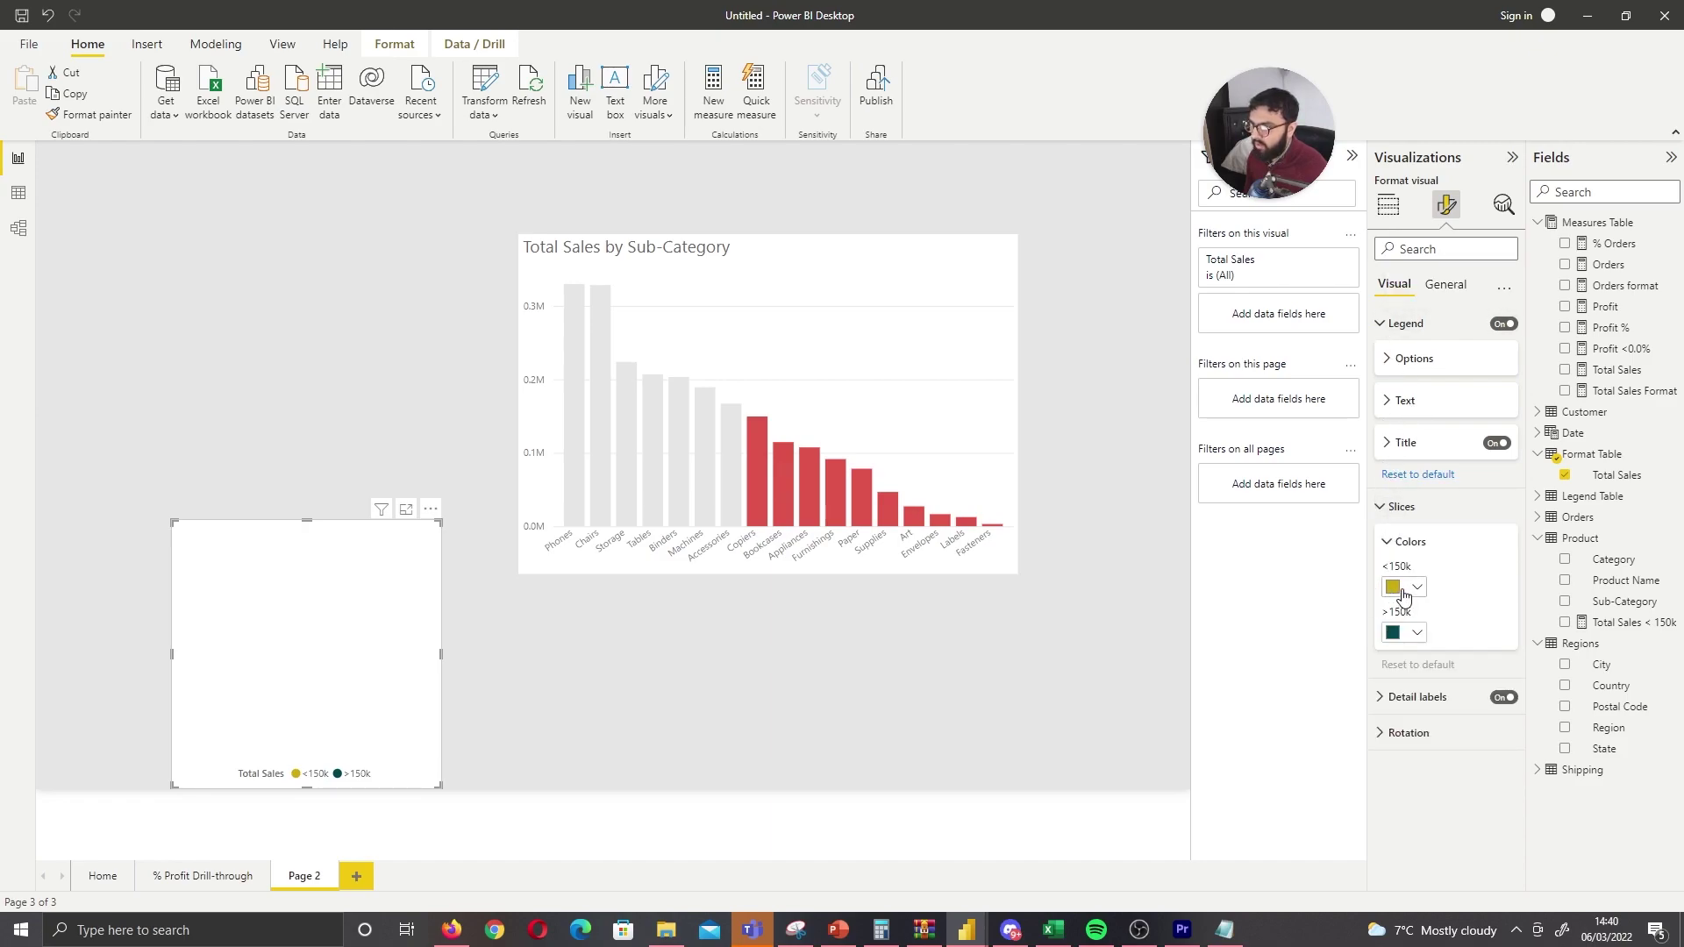
left_click(1403, 593)
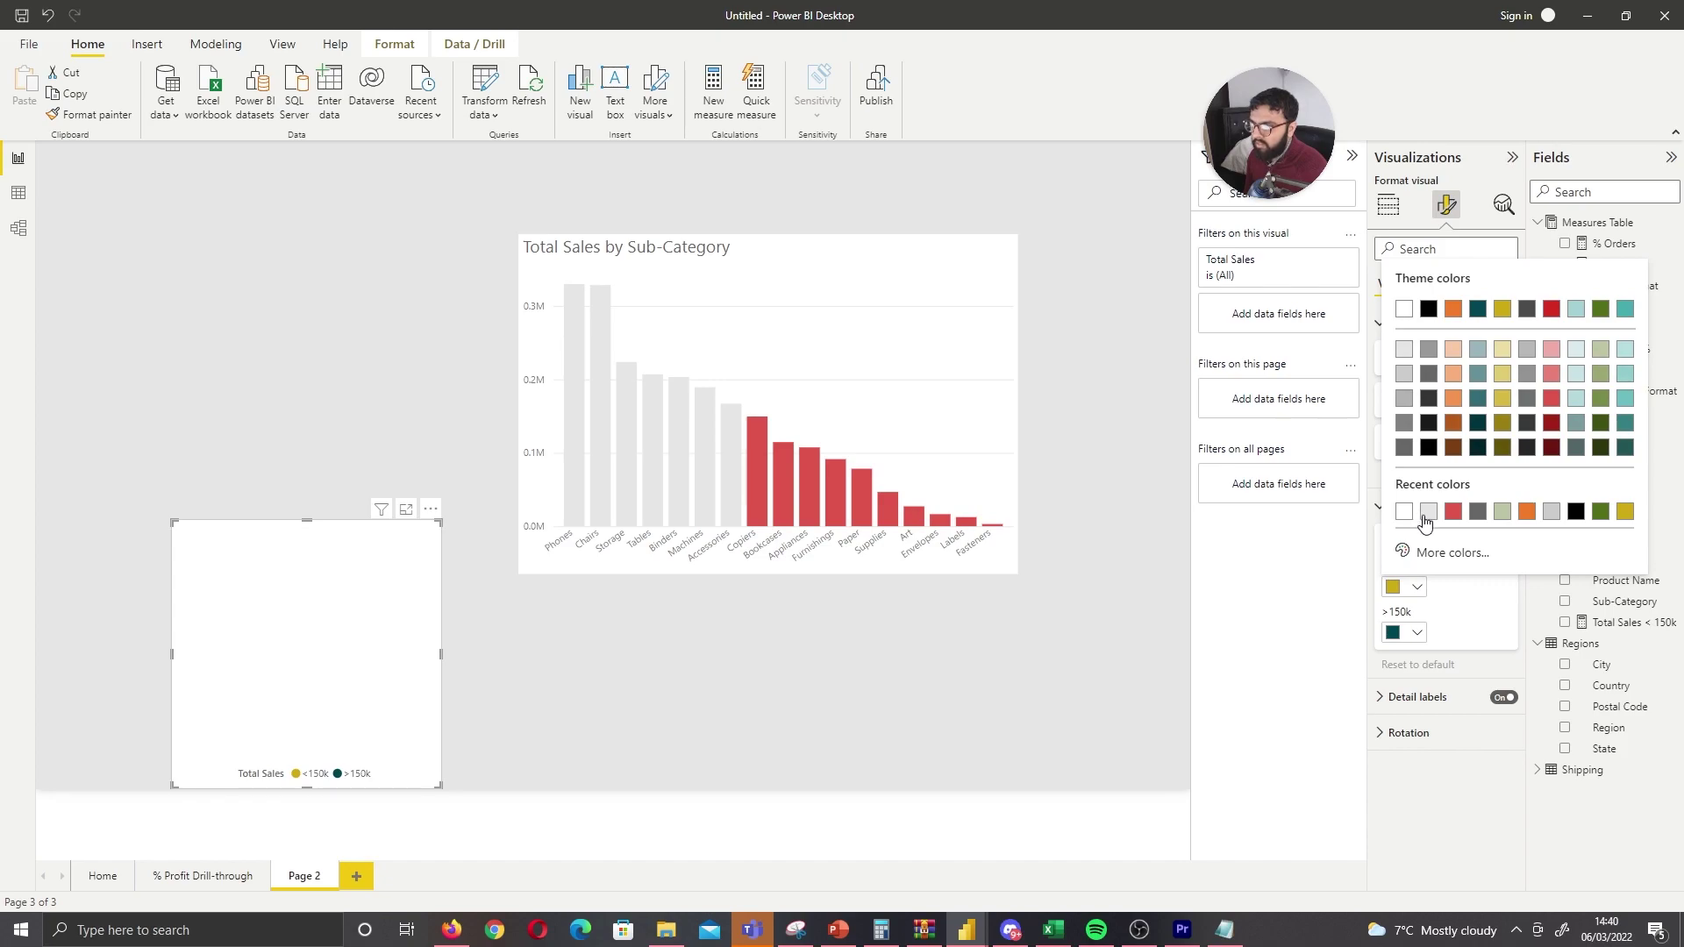
left_click(1454, 511)
left_click(1408, 632)
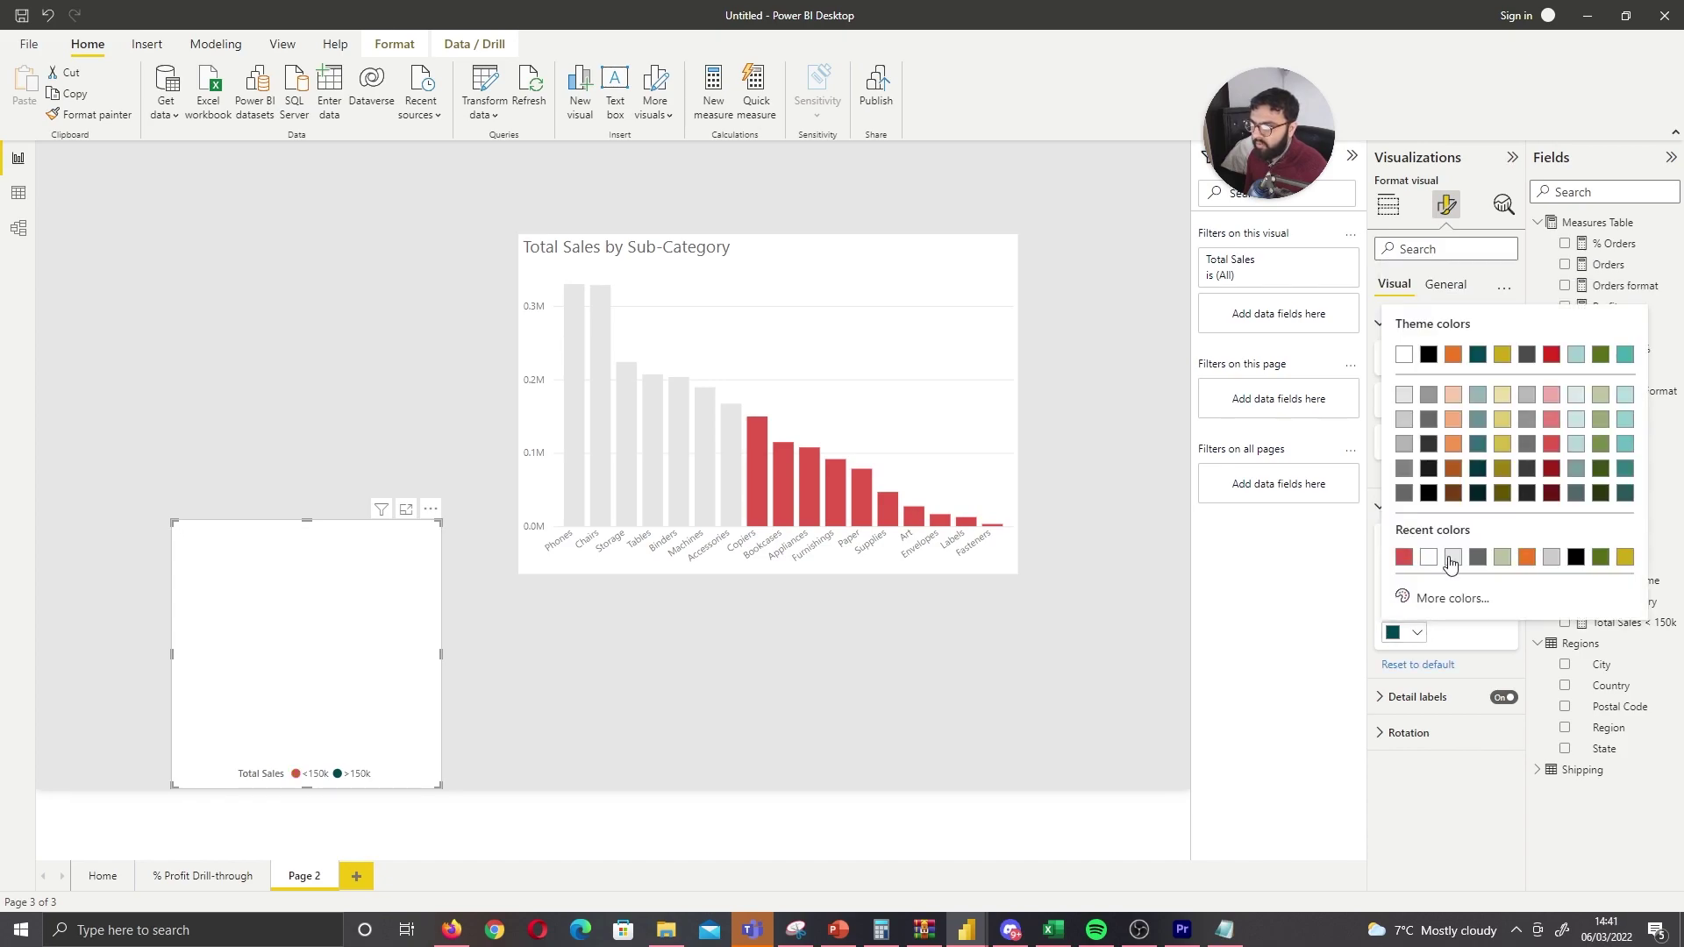
left_click(1452, 559)
Shrink the pie visual down to its legend and place it beneath the Sub-Category chart
left_click_drag(307, 520, 922, 267)
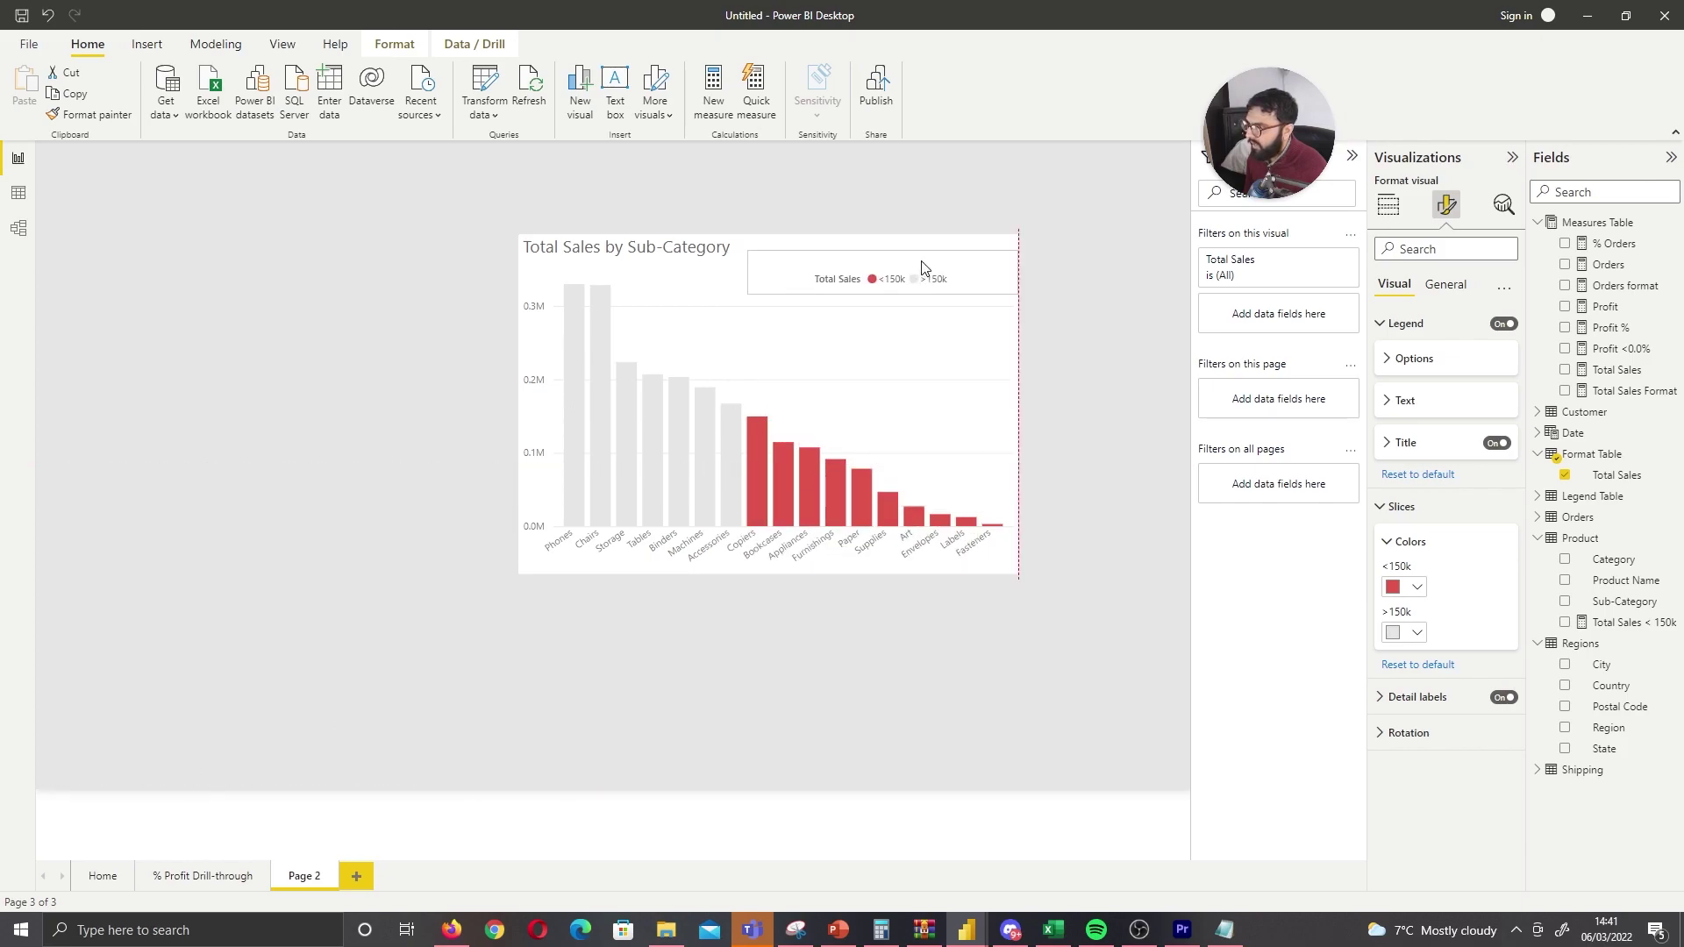
left_click_drag(747, 279, 749, 607)
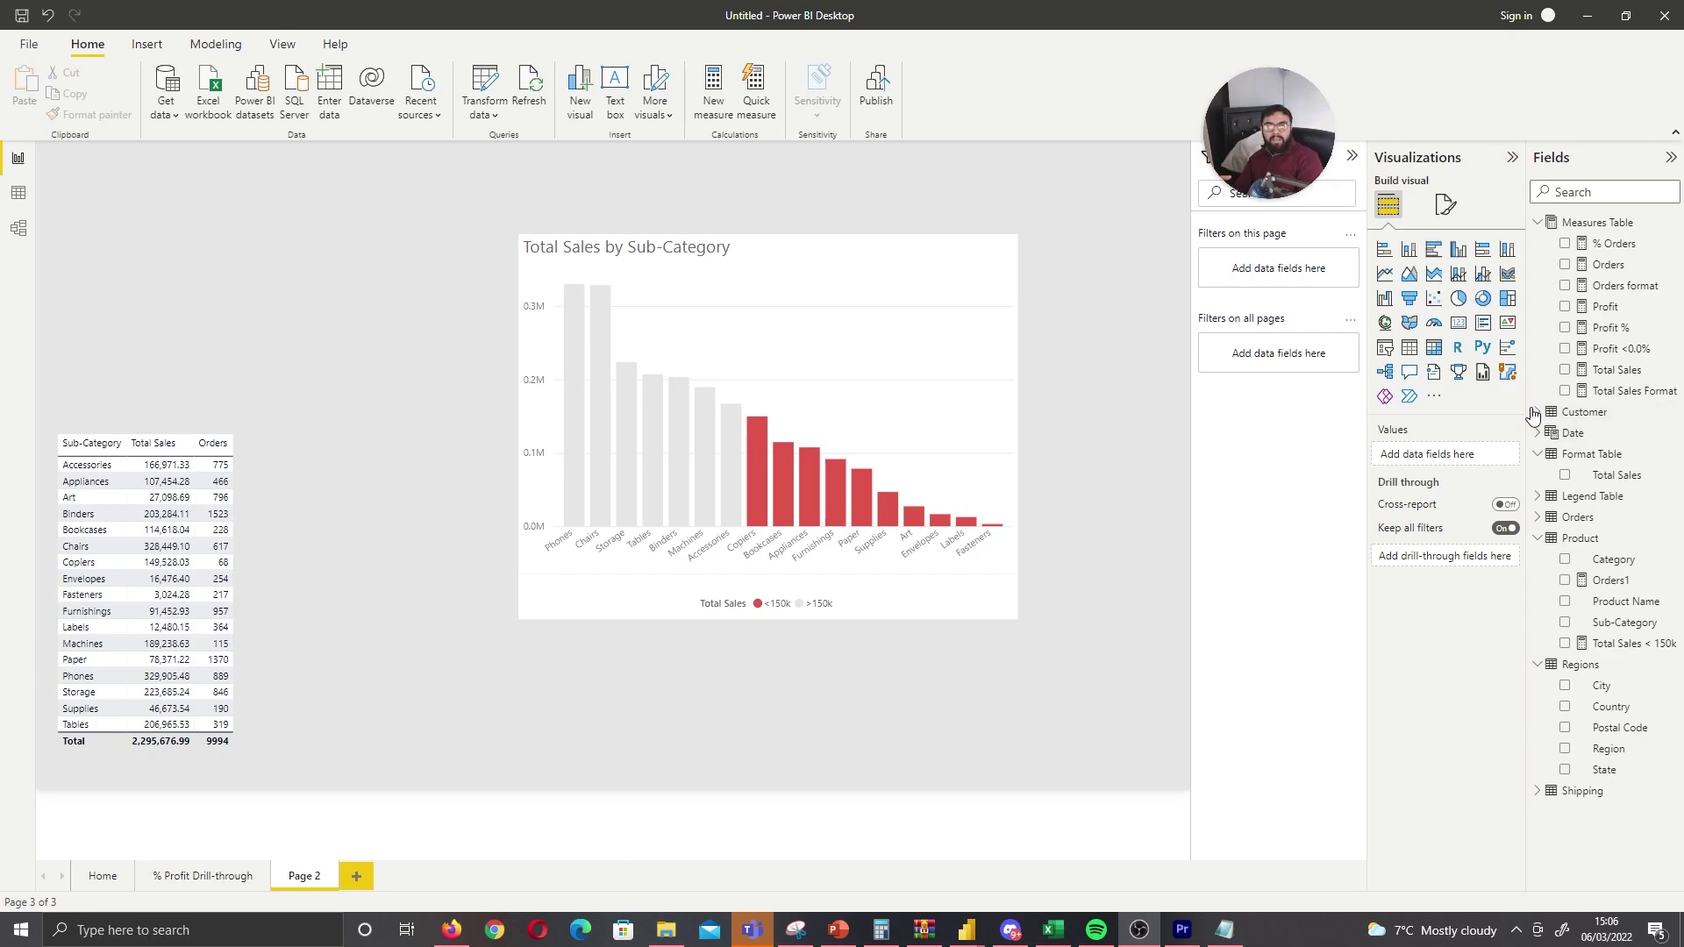
left_click(1012, 394)
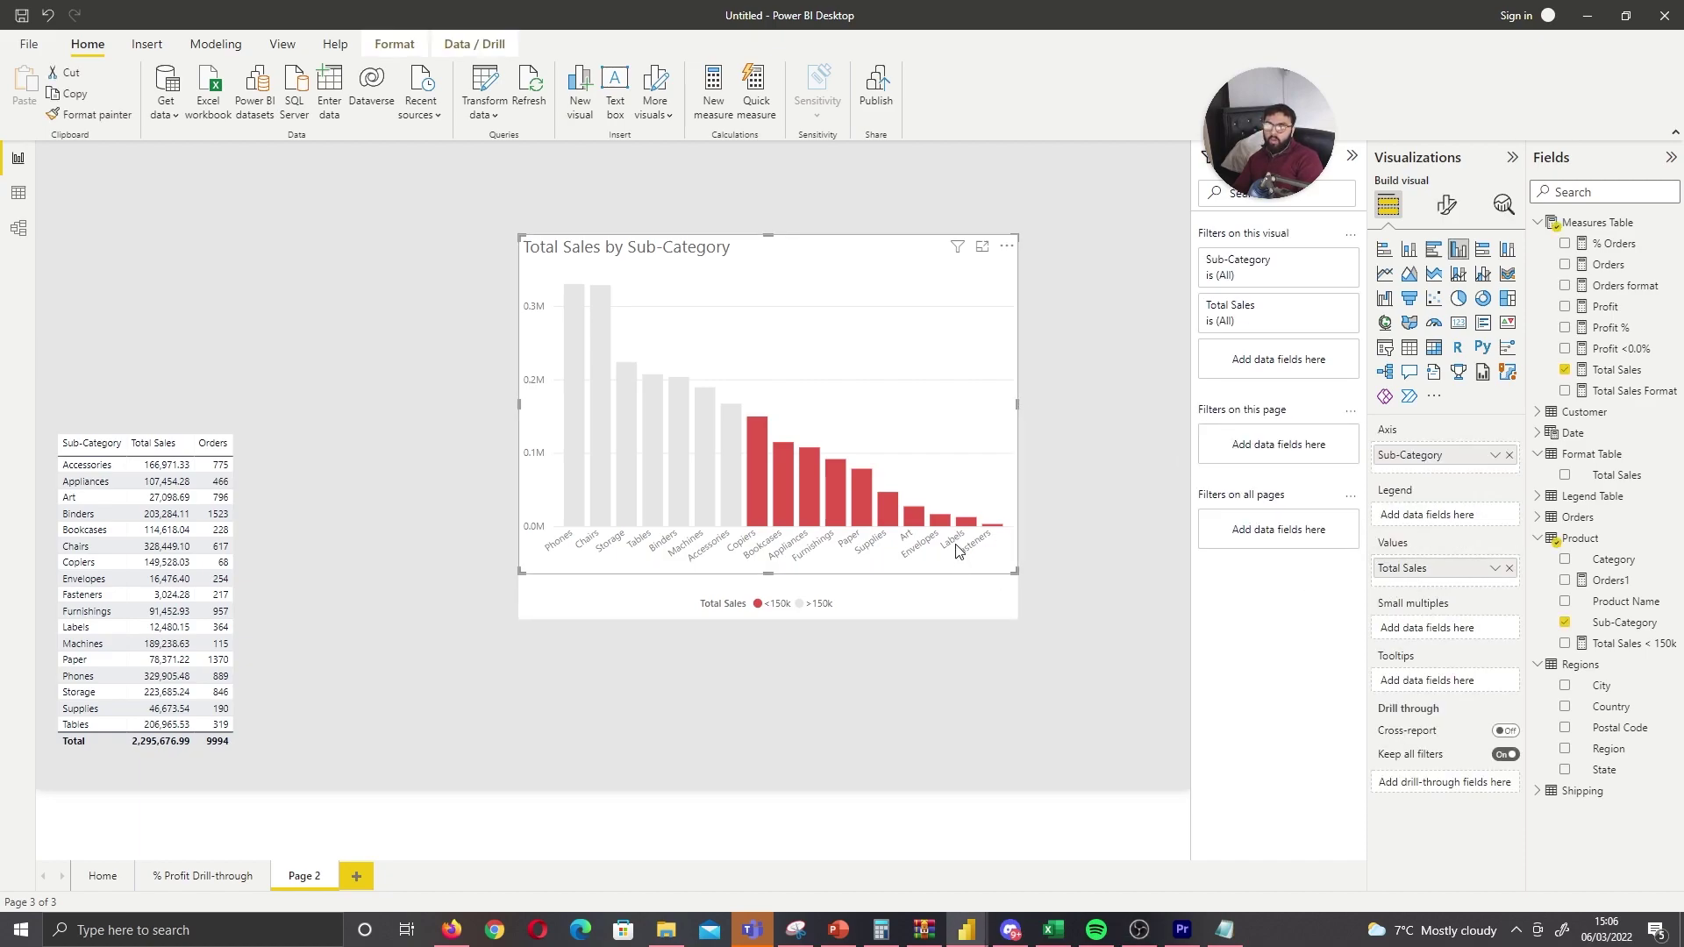
mouse_move(775, 466)
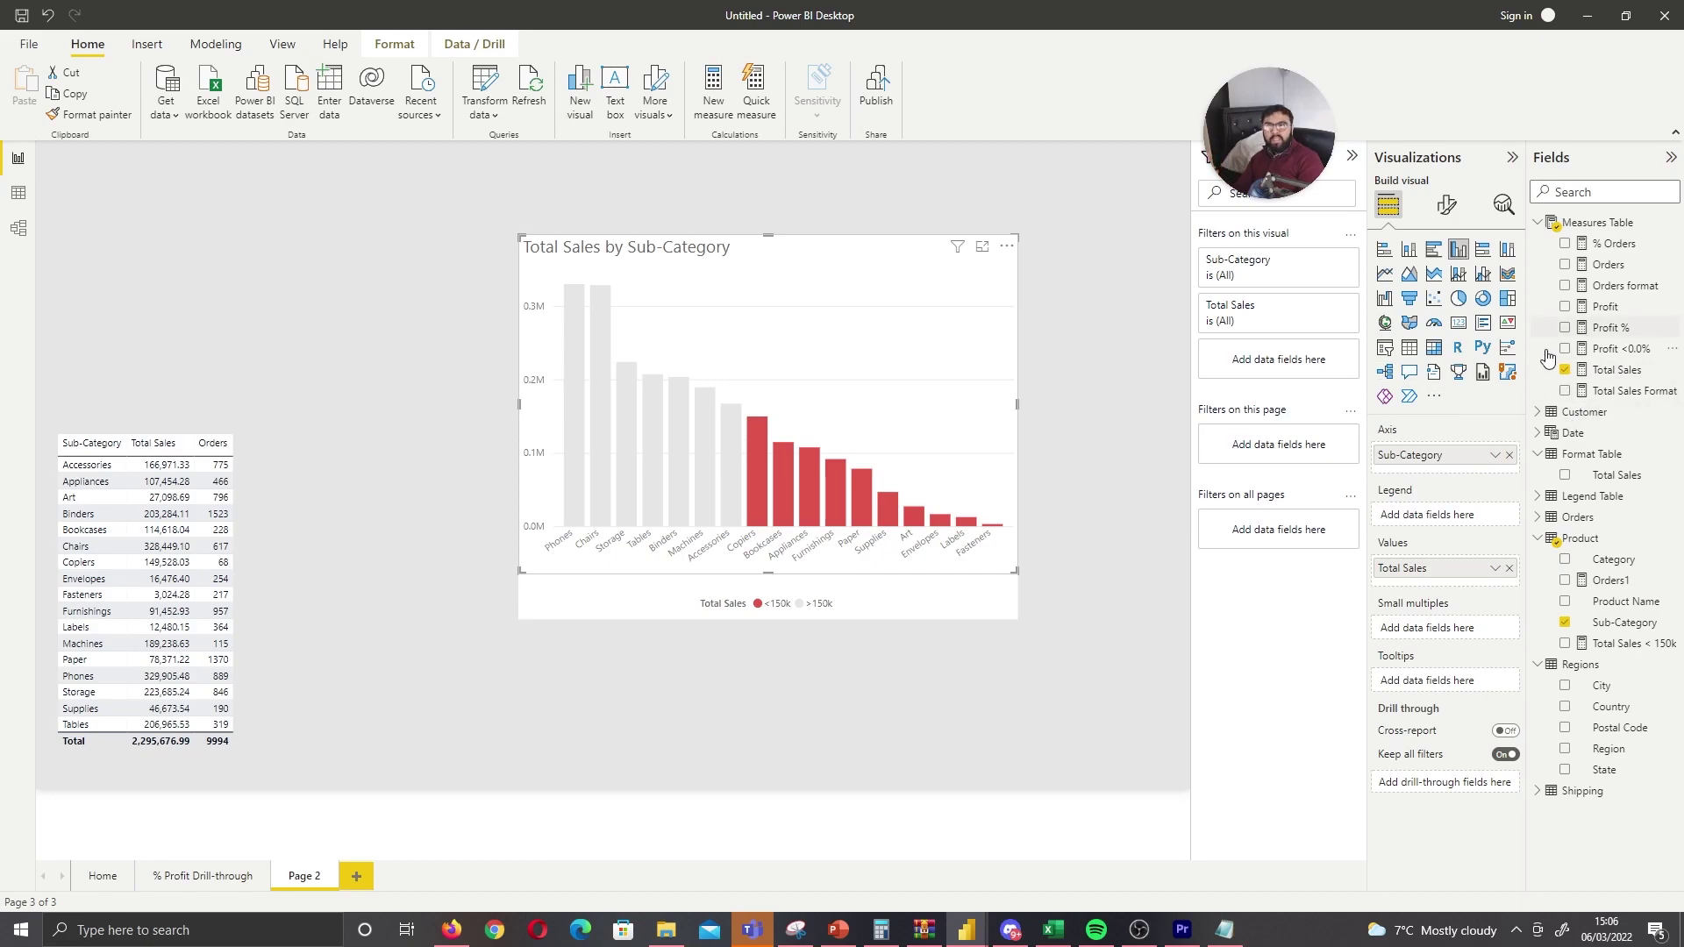
Return to the Home page and review the combo chart's Profit % and Profit <0.0% measure formulas
left_click(103, 875)
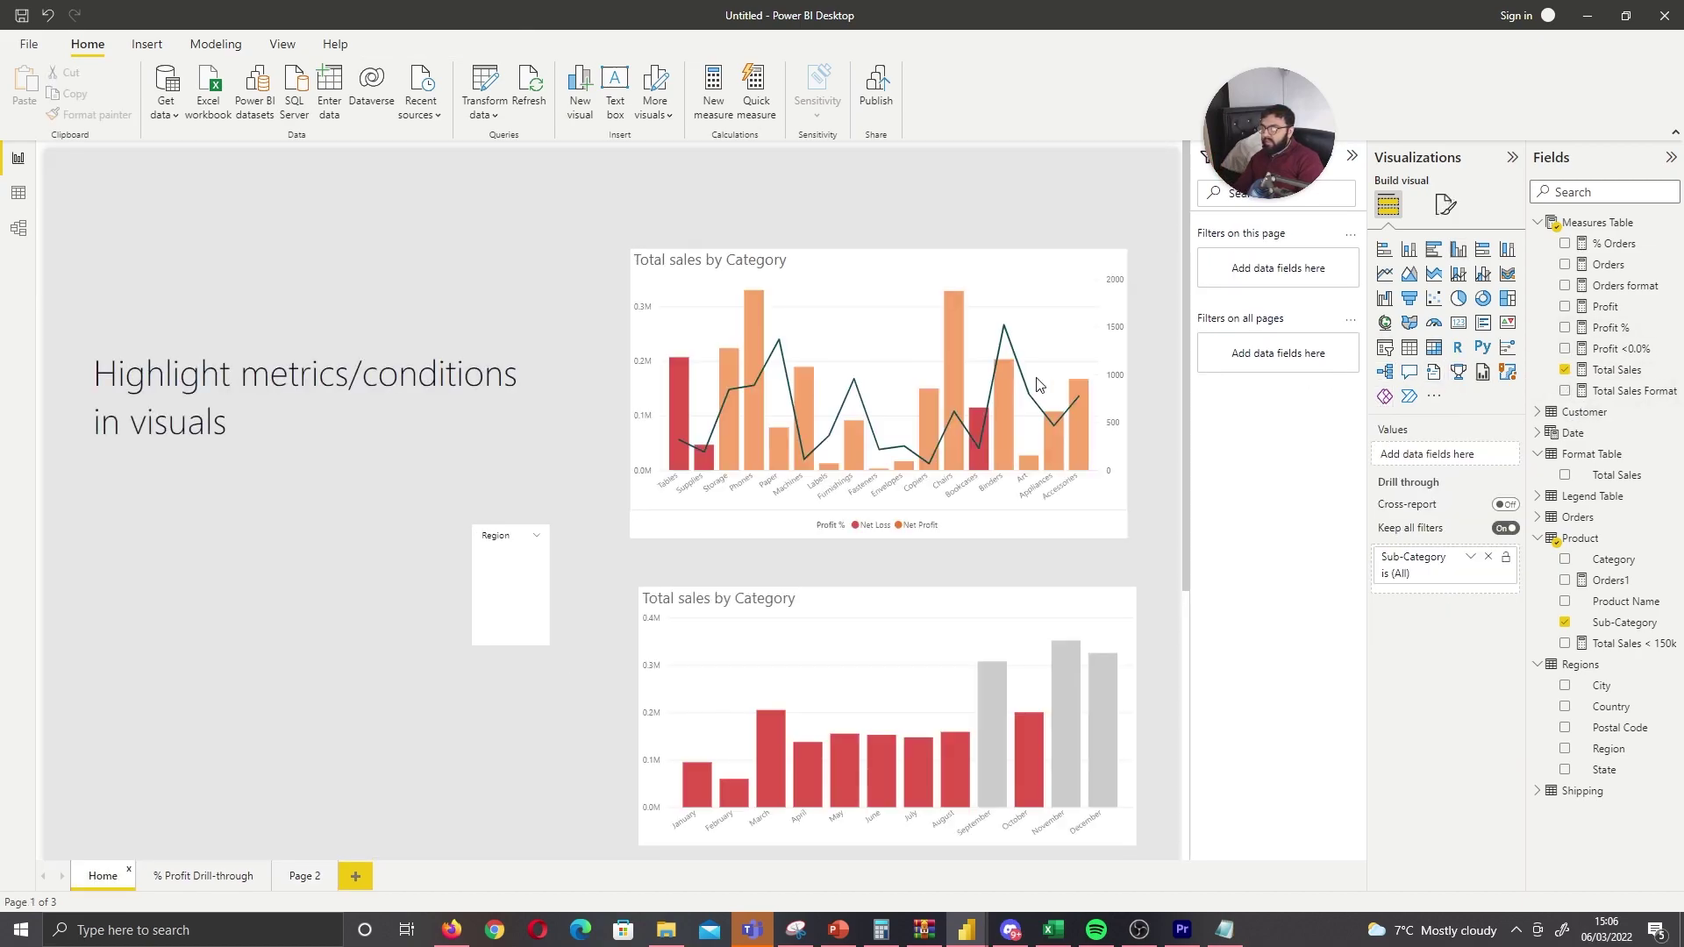
left_click(1124, 366)
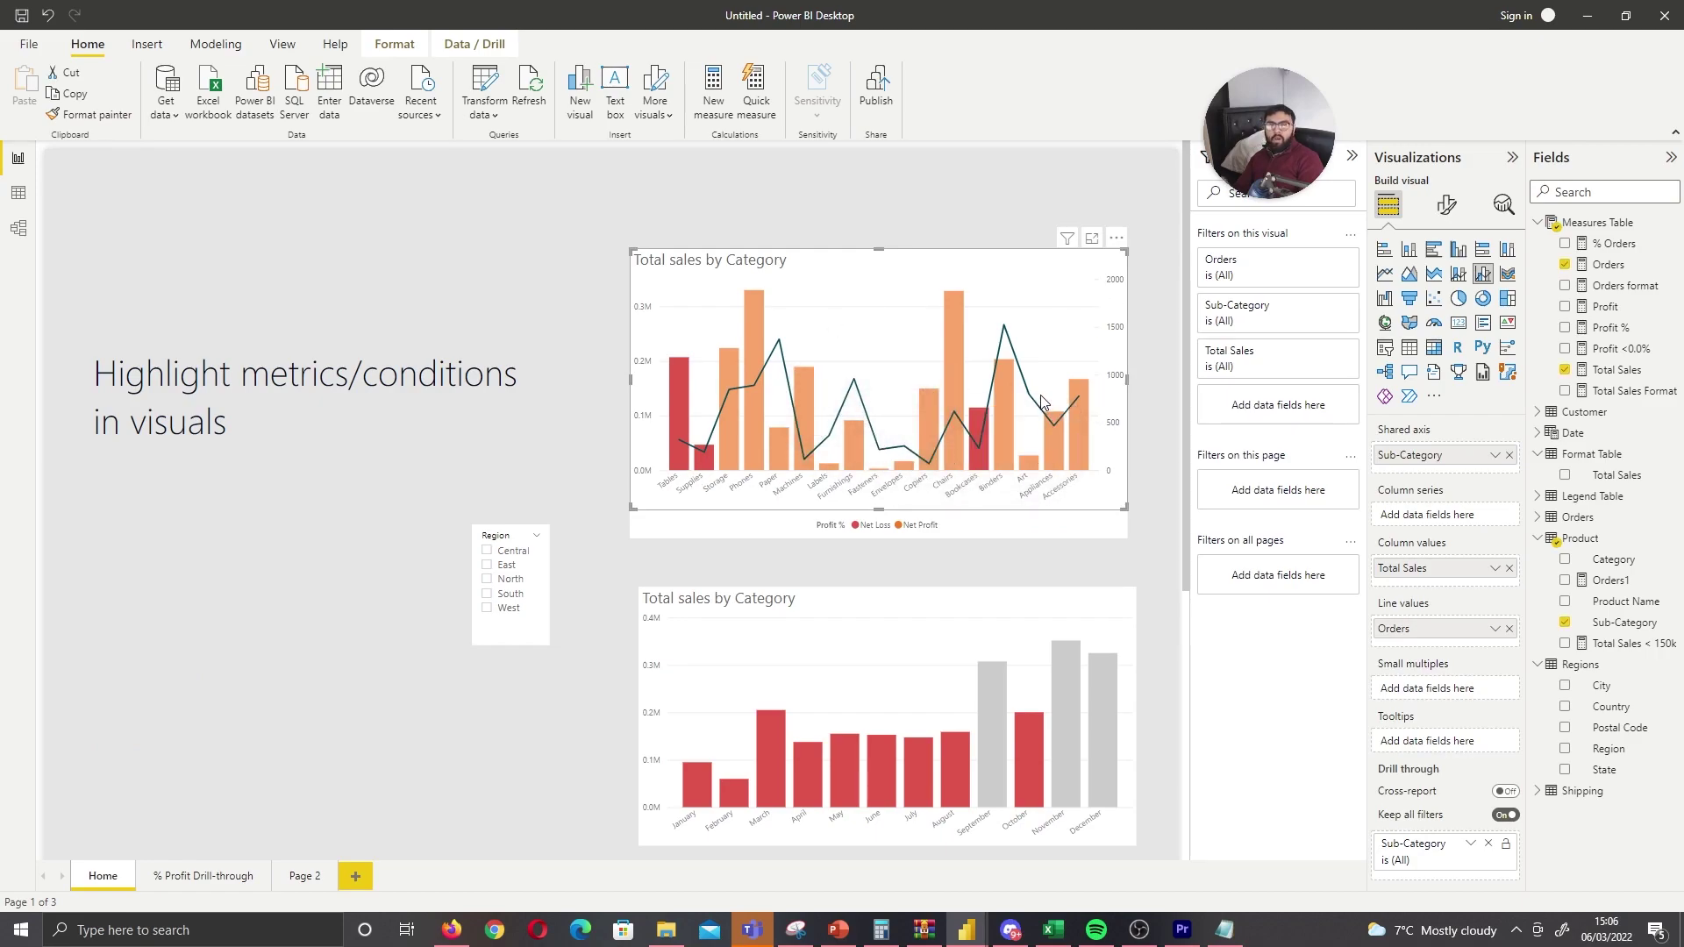
left_click(1612, 328)
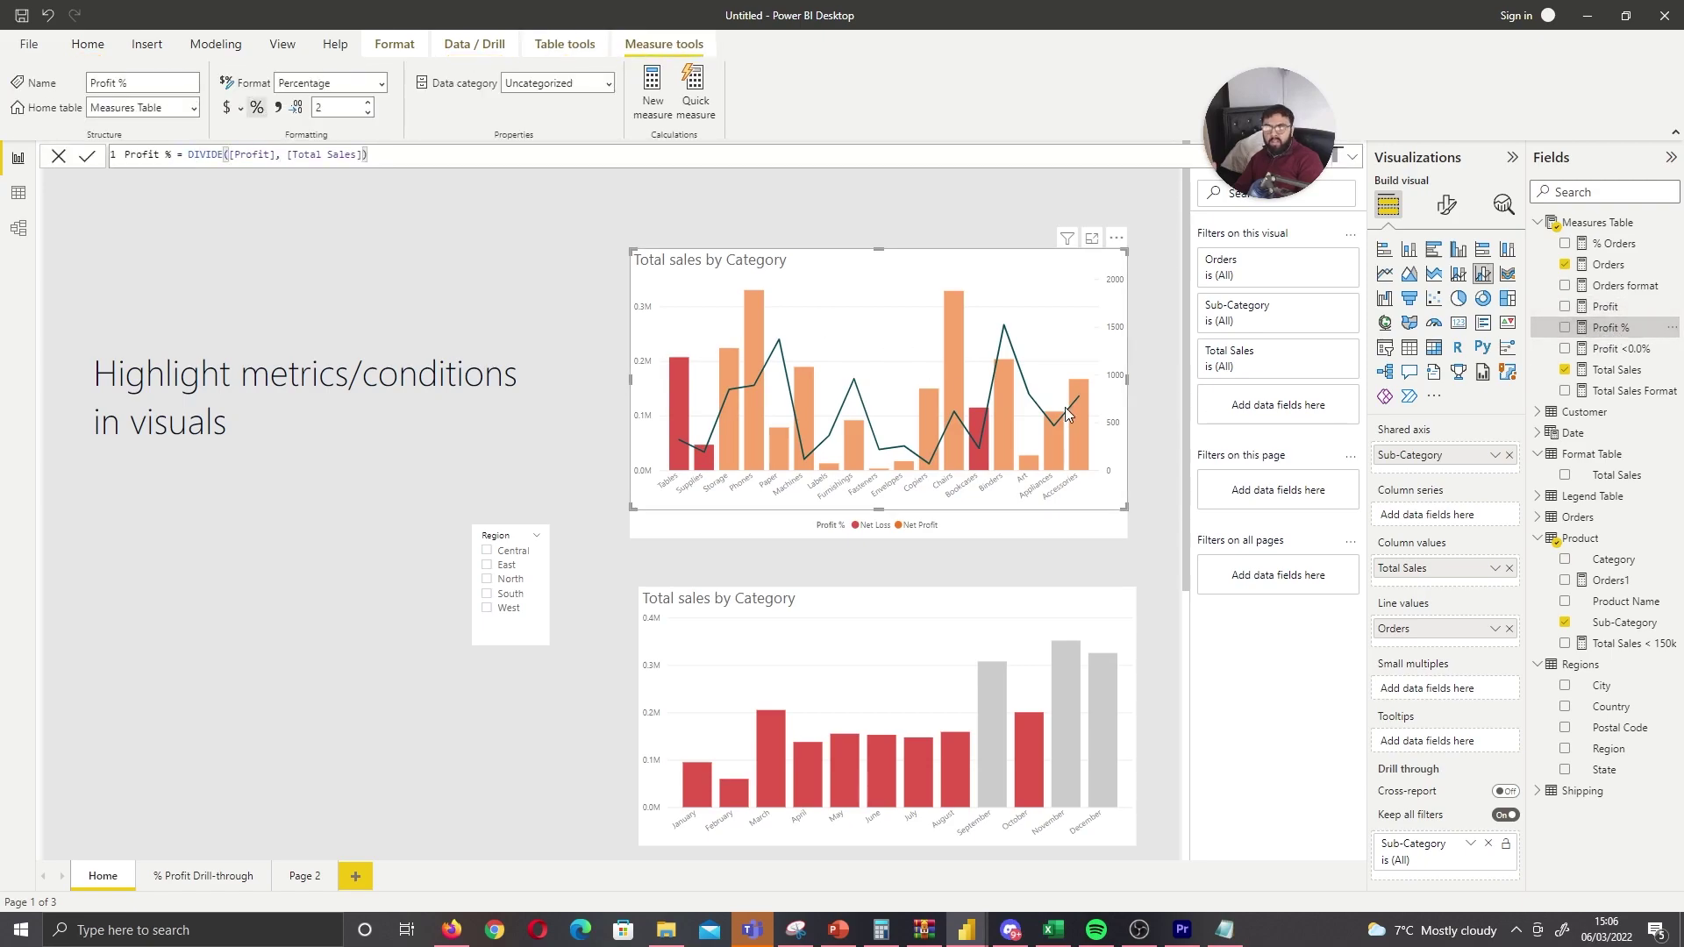
left_click(1621, 348)
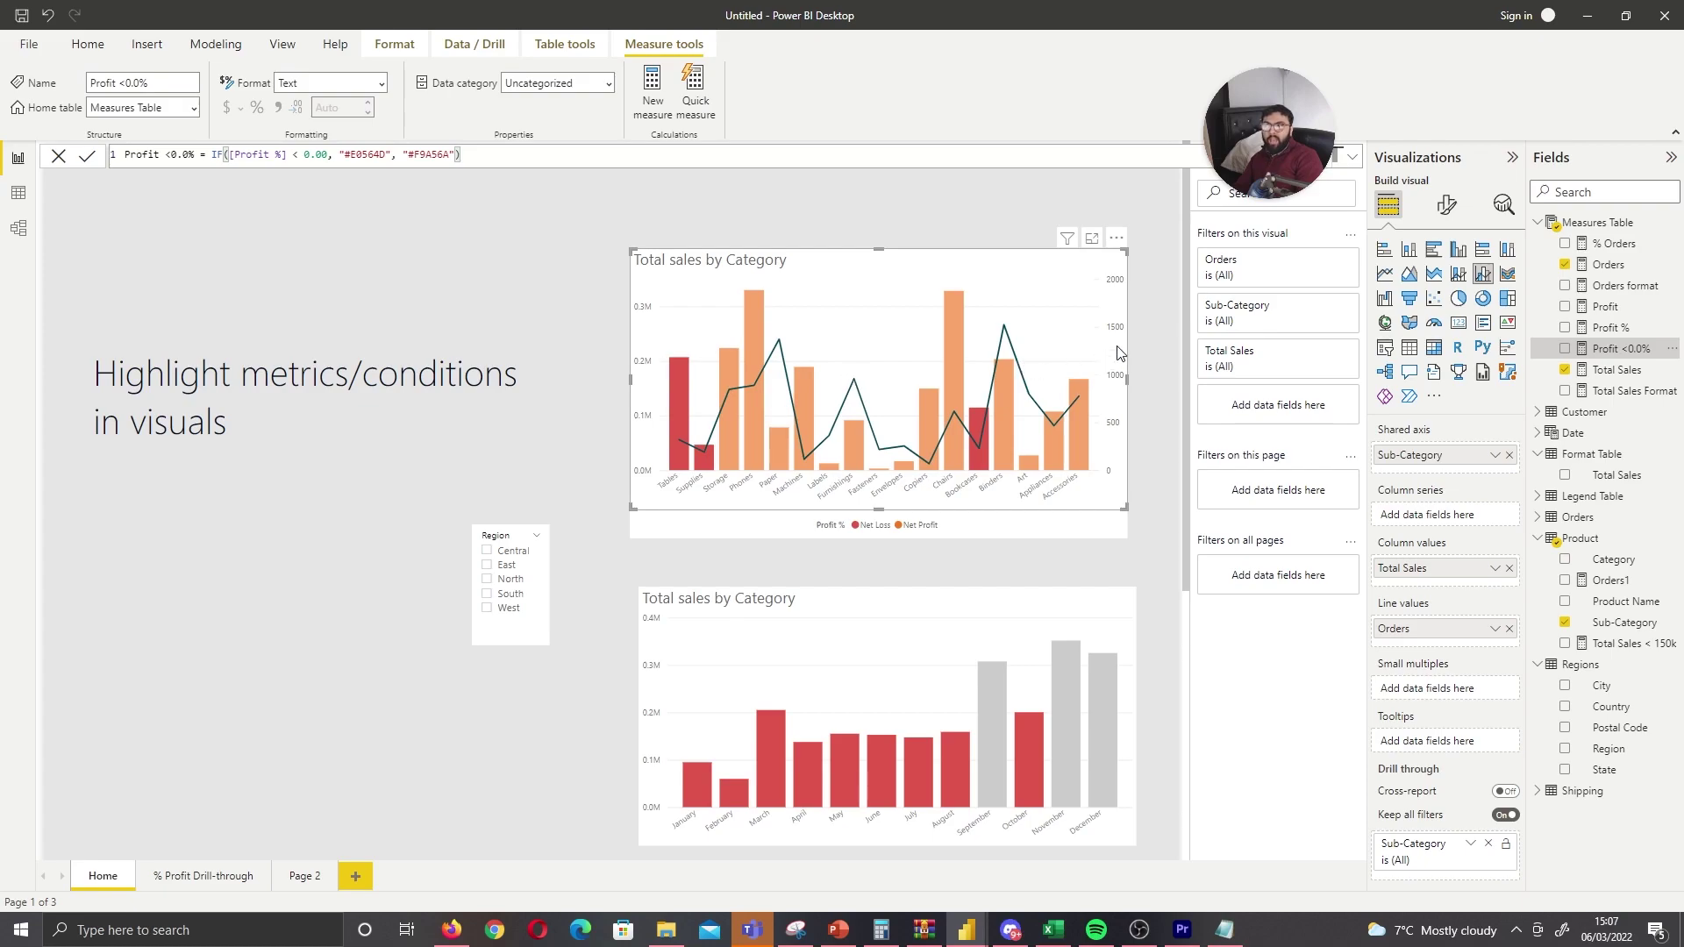
left_click(1142, 396)
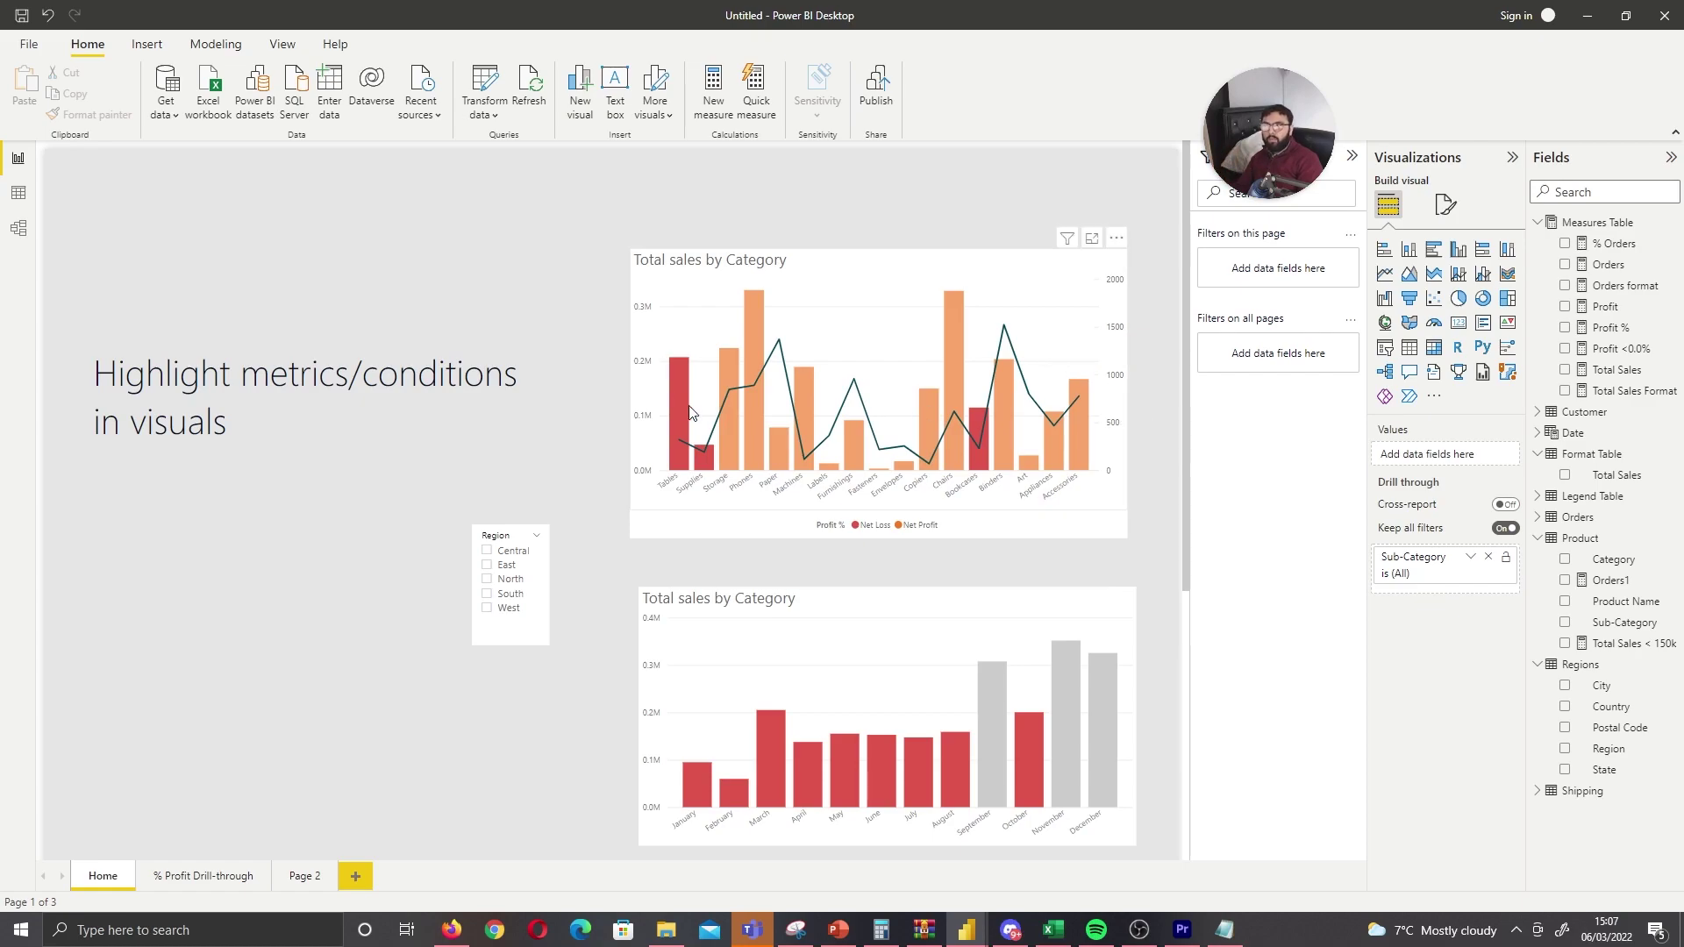
scroll(695, 412, "down", 5)
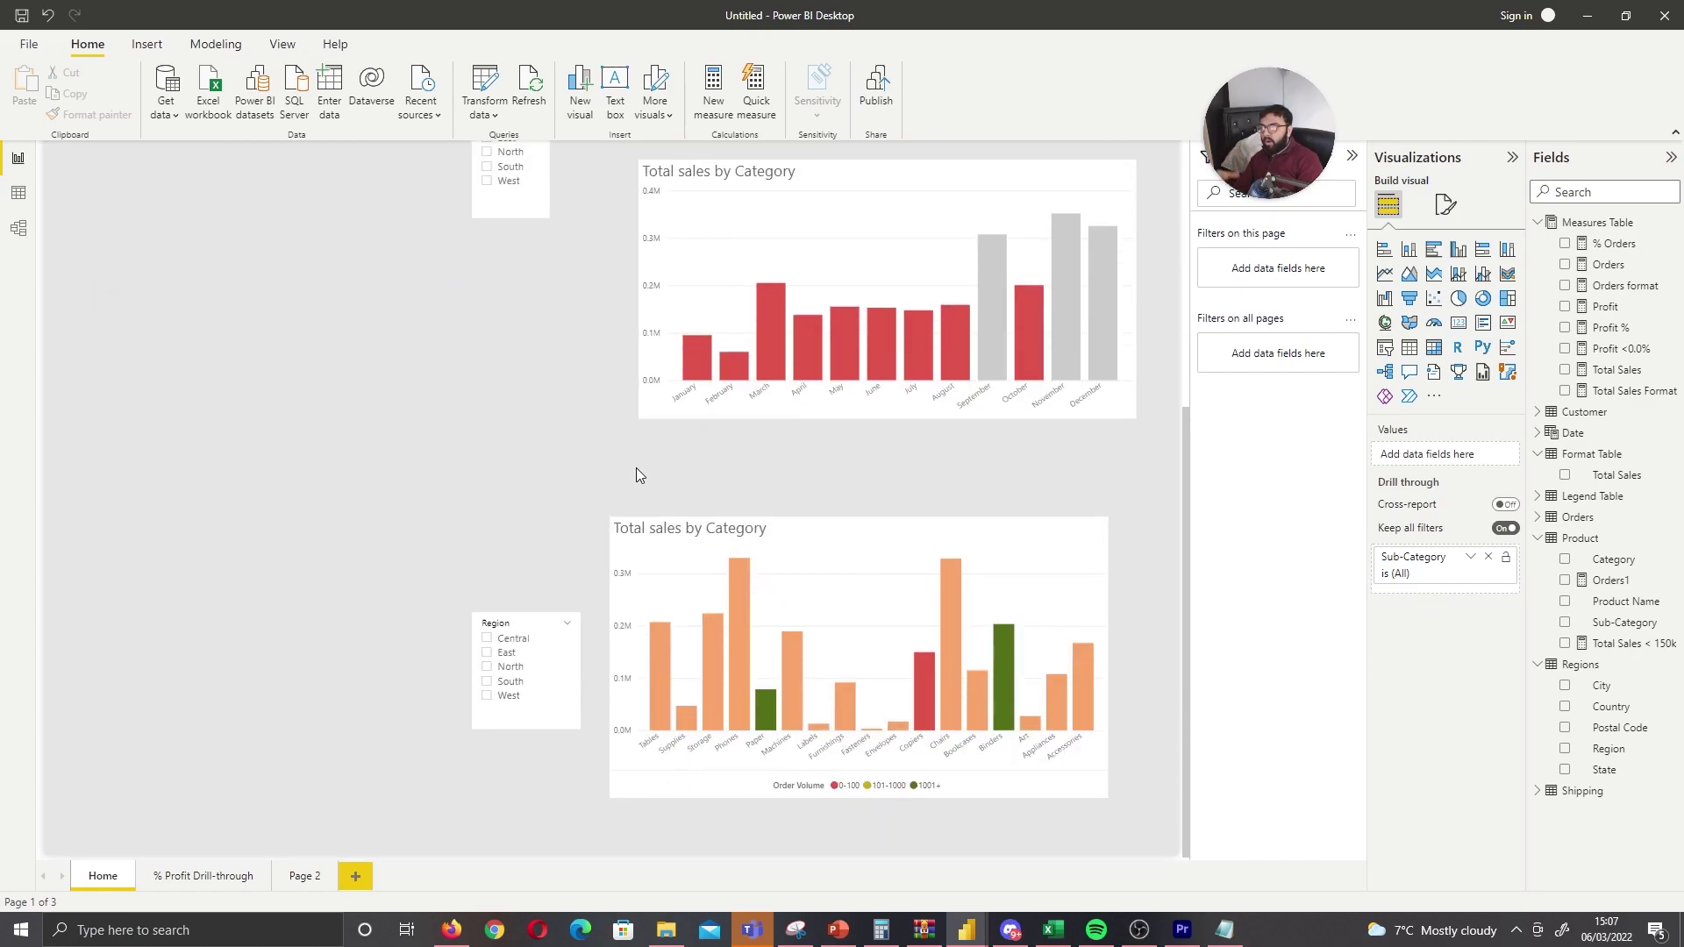
left_click(813, 620)
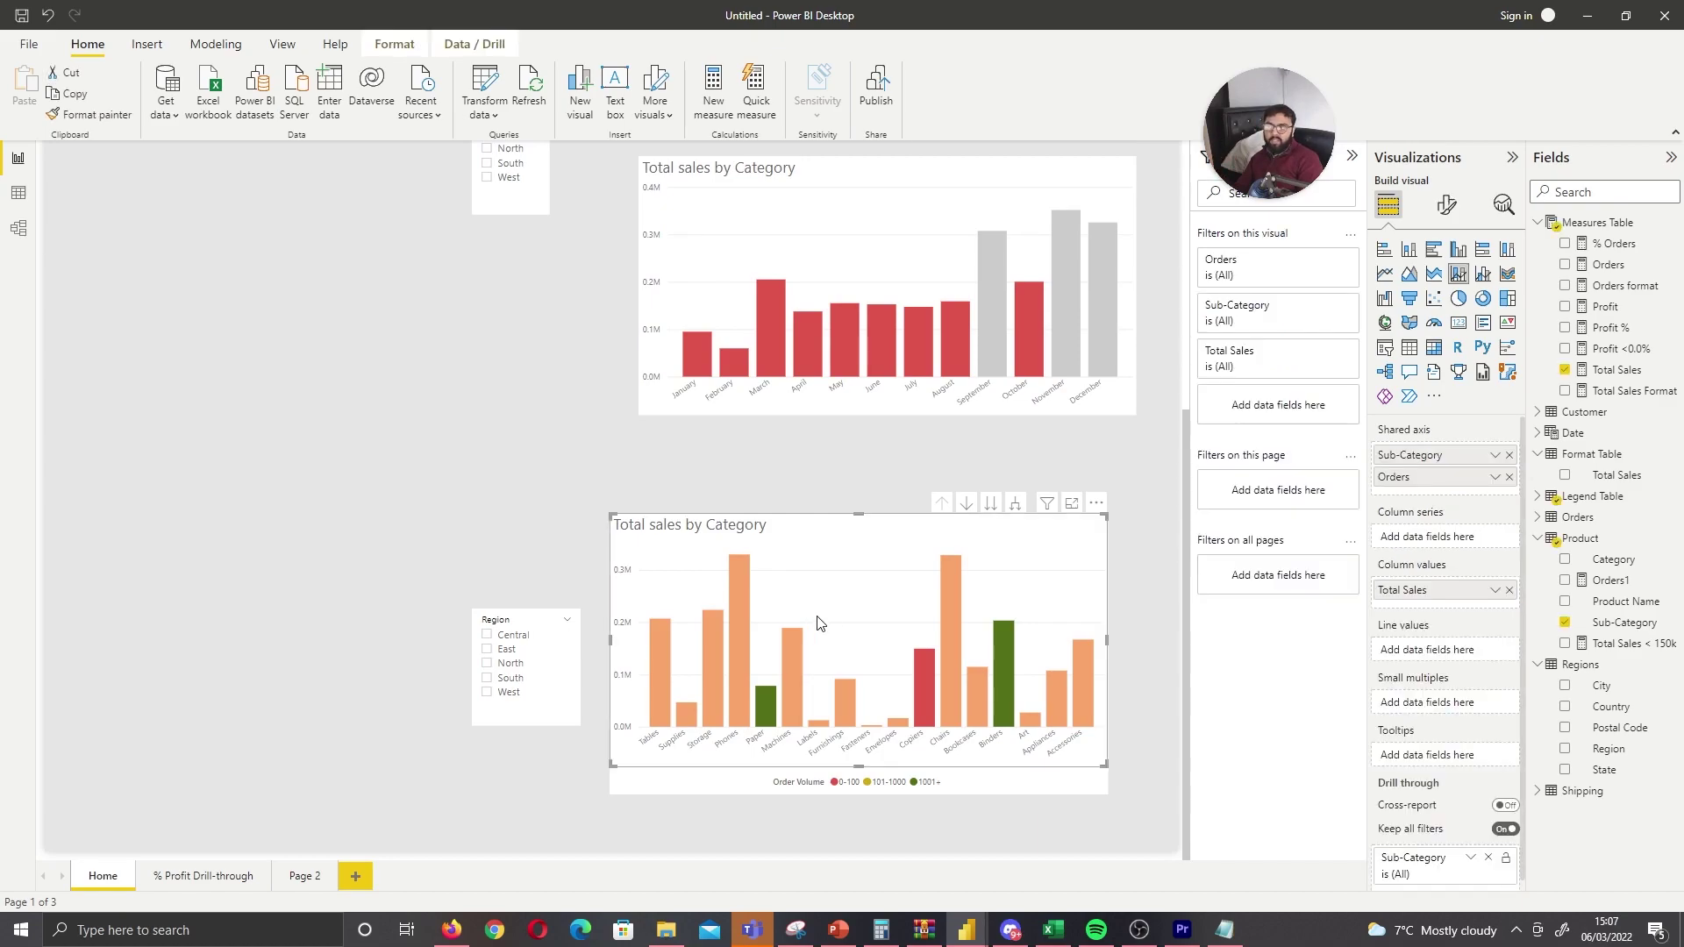
left_click(1619, 349)
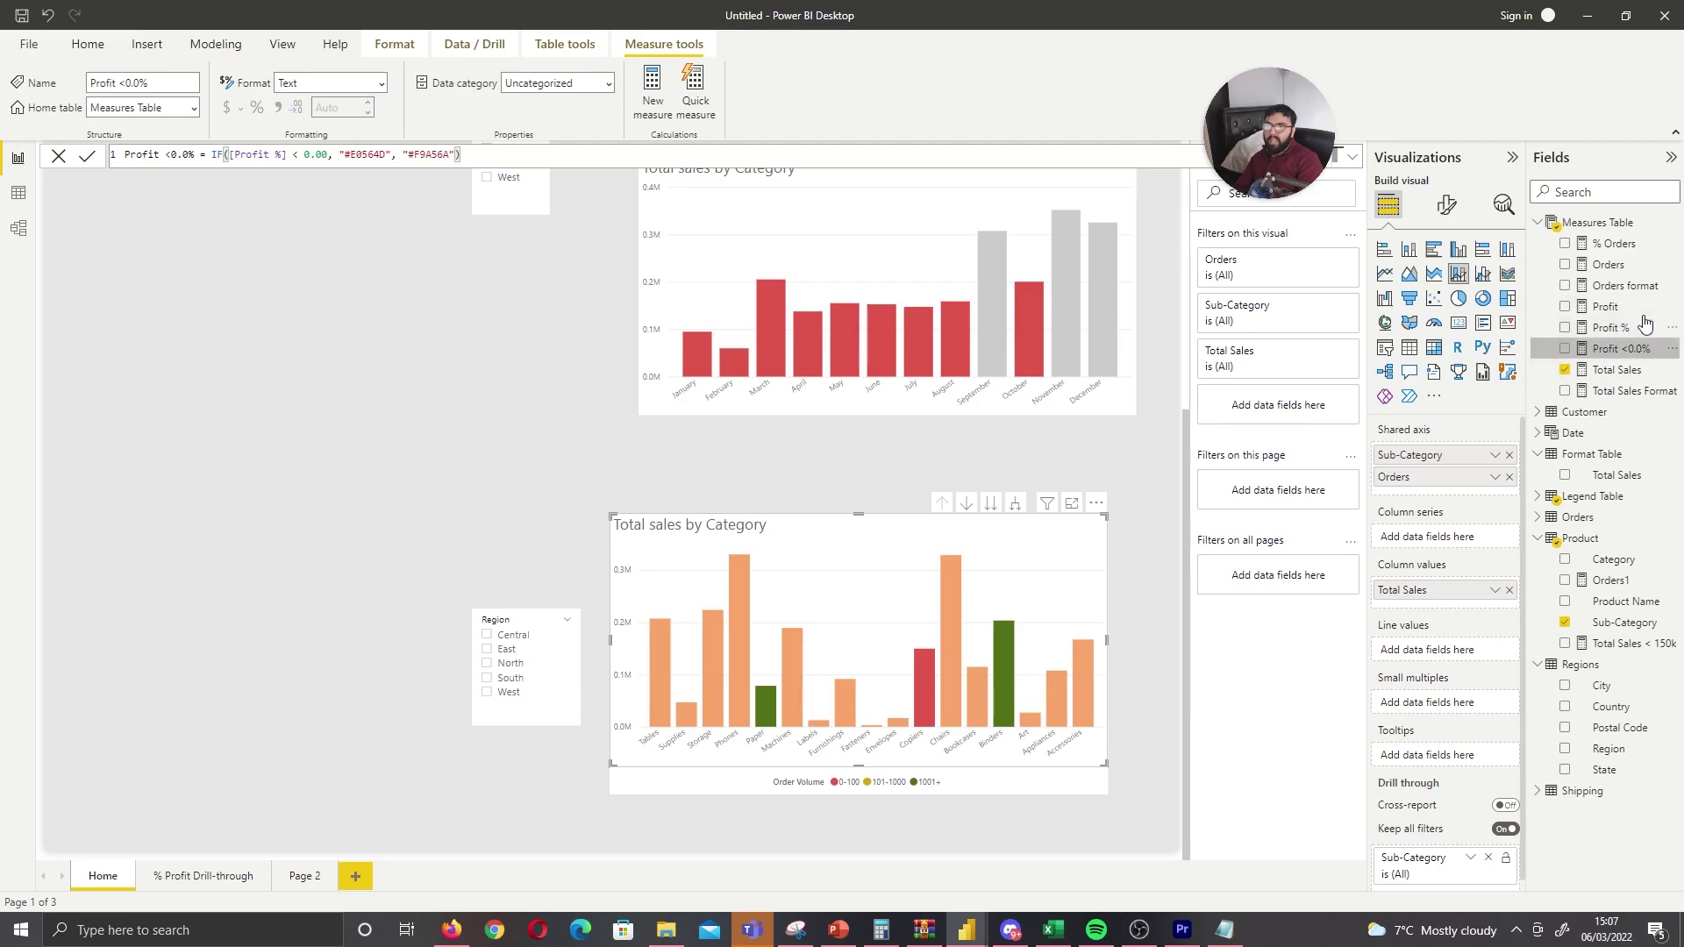
left_click(1625, 285)
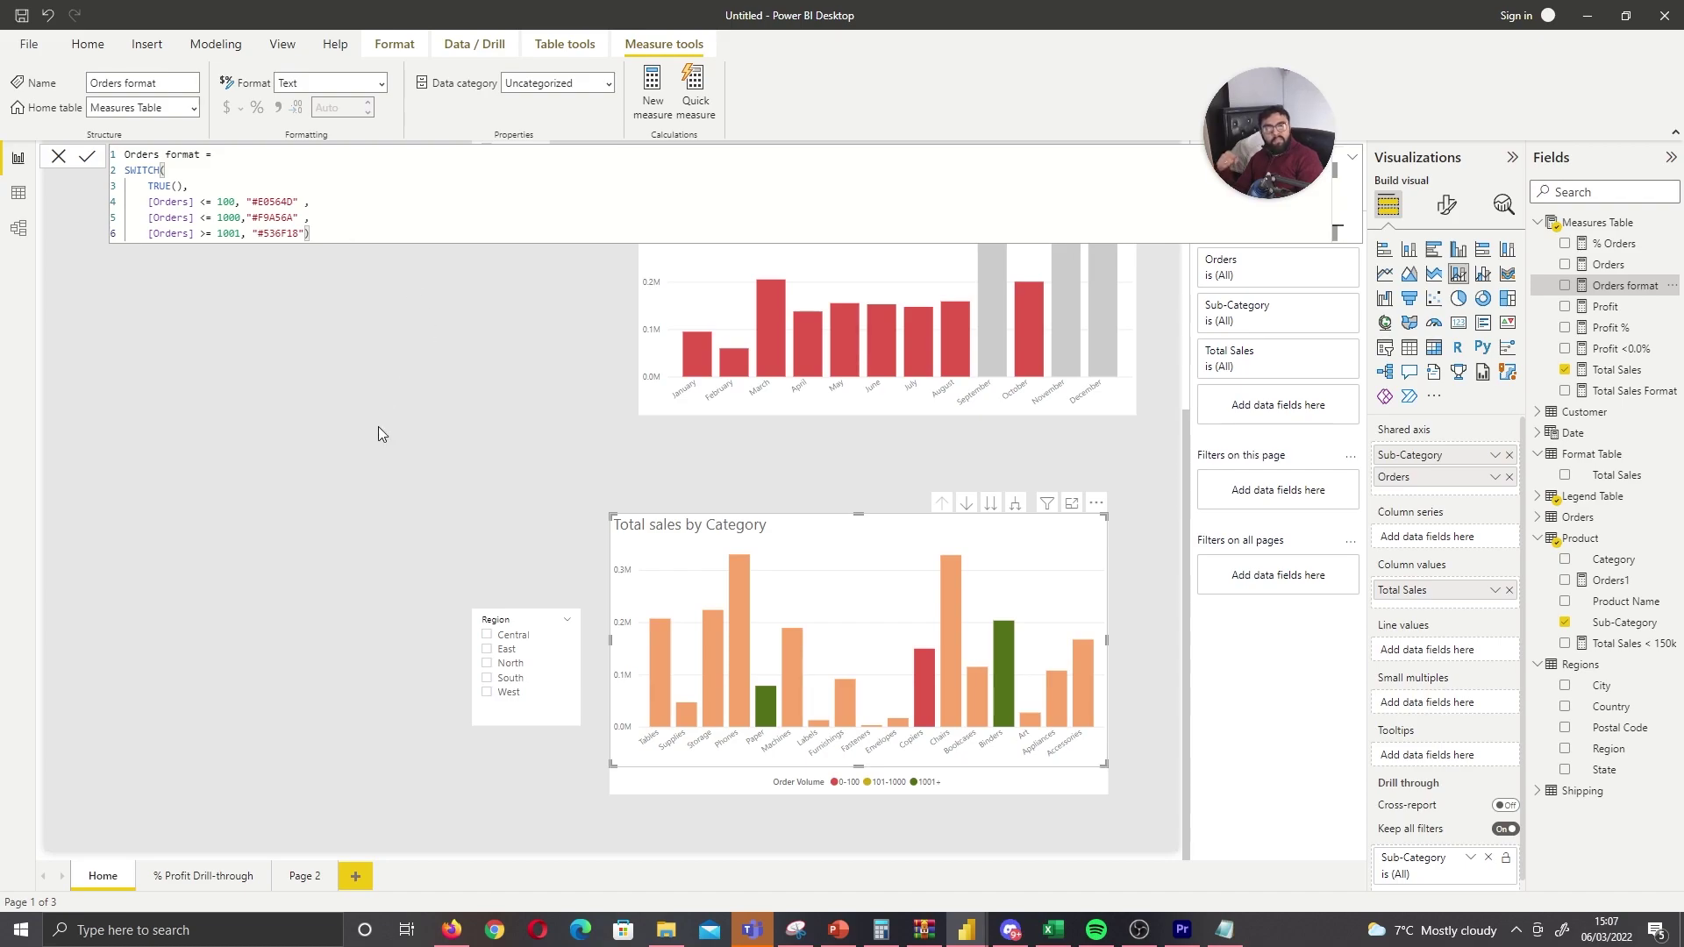
left_click(449, 560)
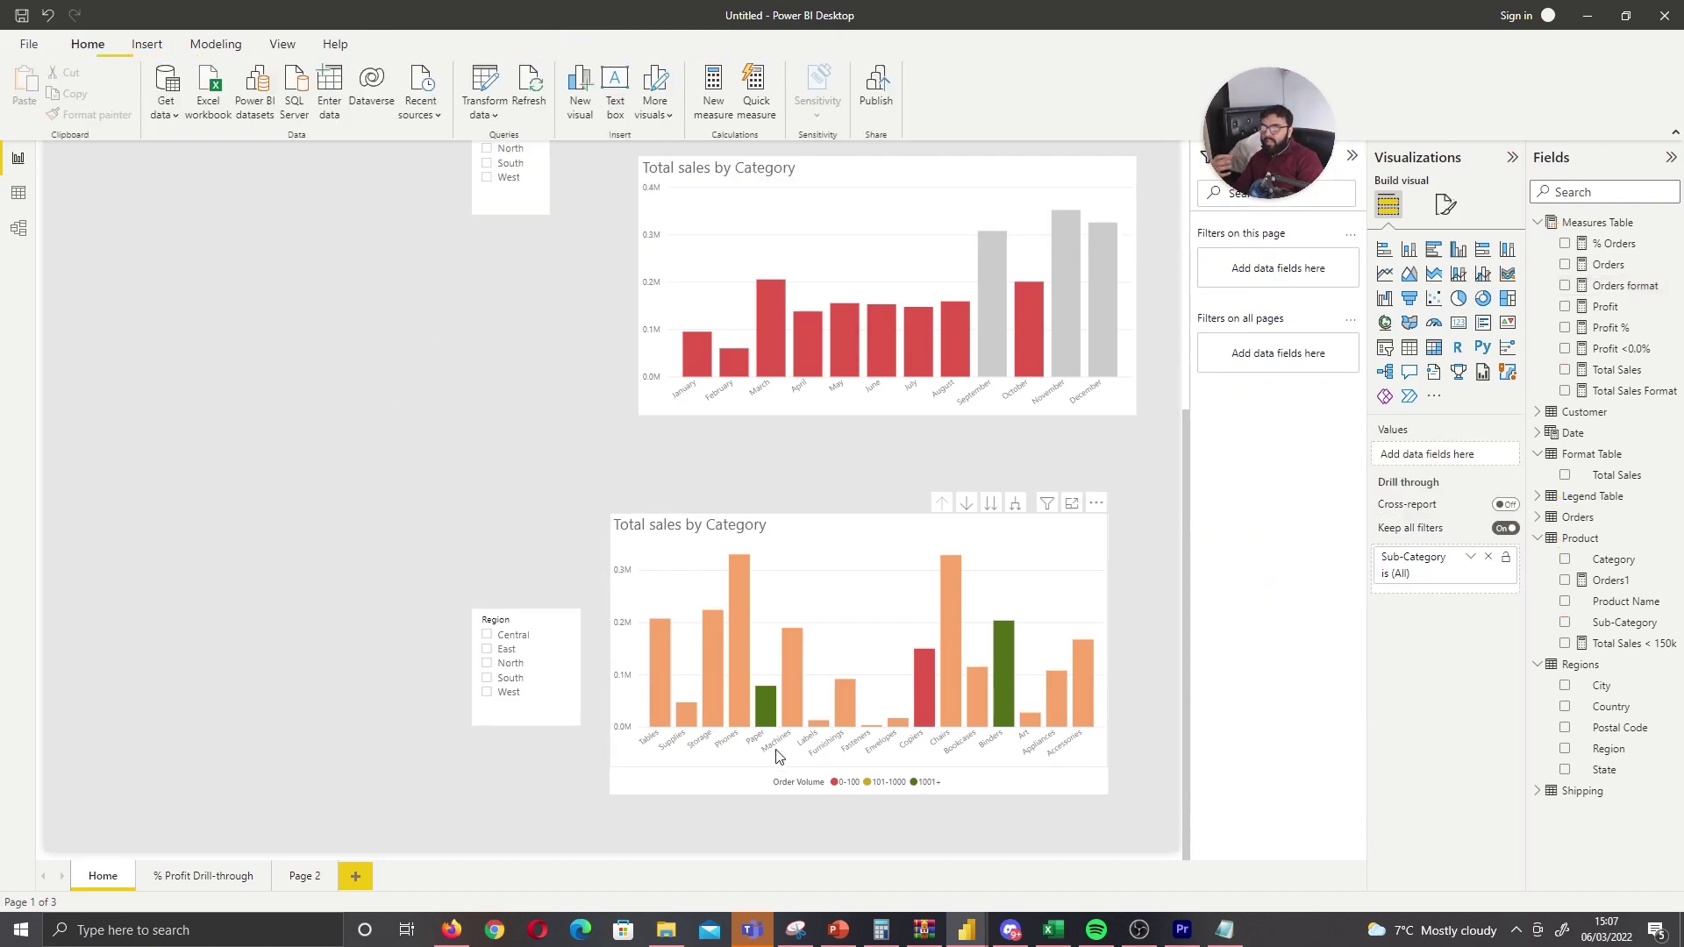